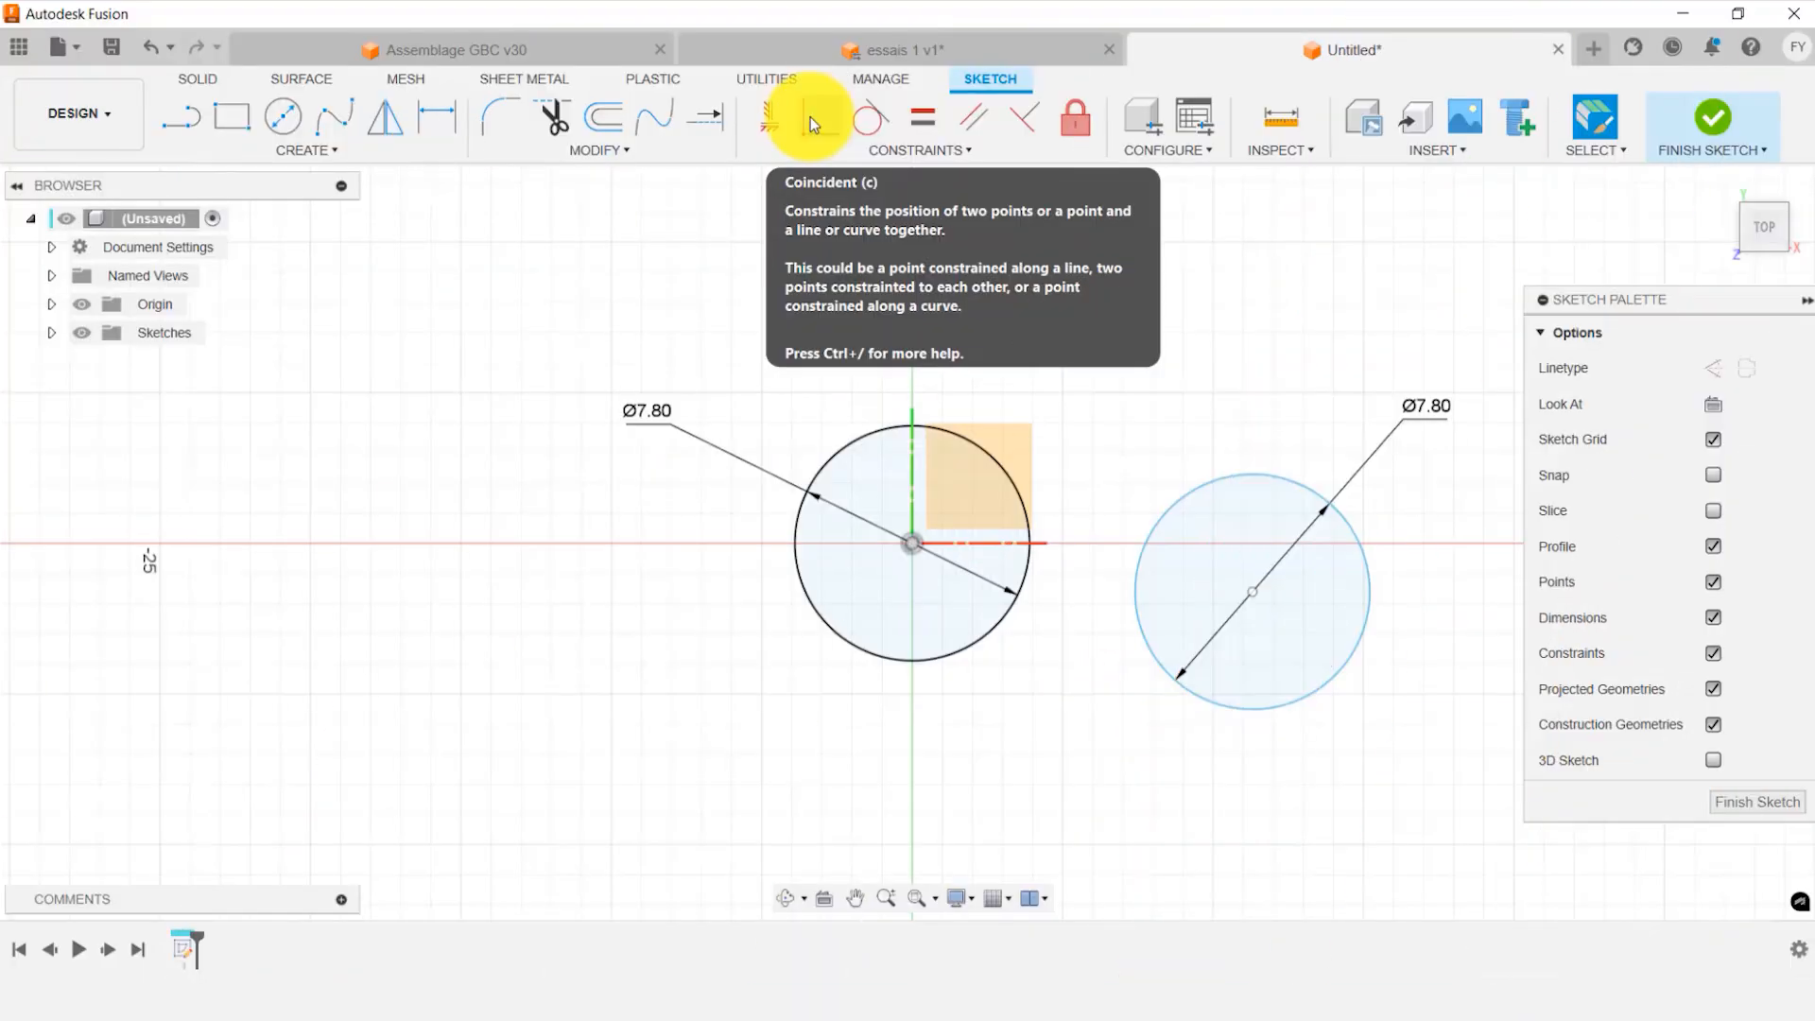
Constrain the second 7.80 mm circle's centre to the horizontal axis with a Coincident constraint.
left_click(815, 117)
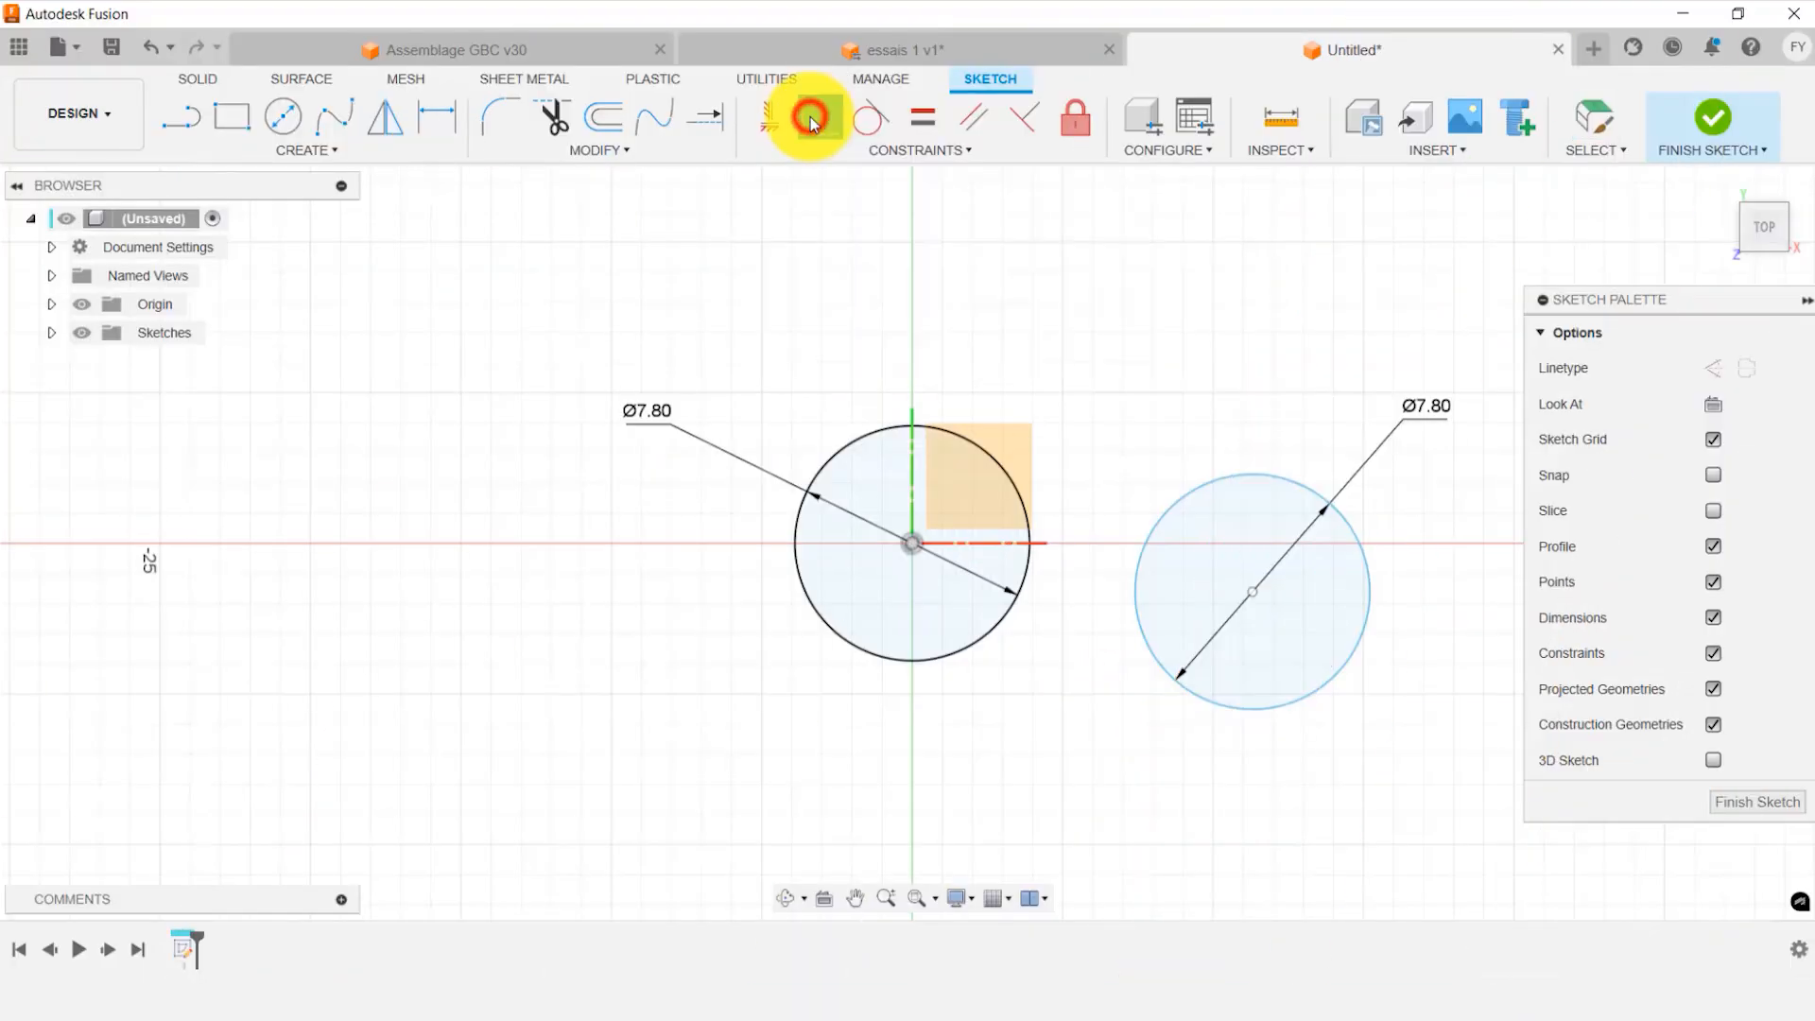
left_click(1254, 588)
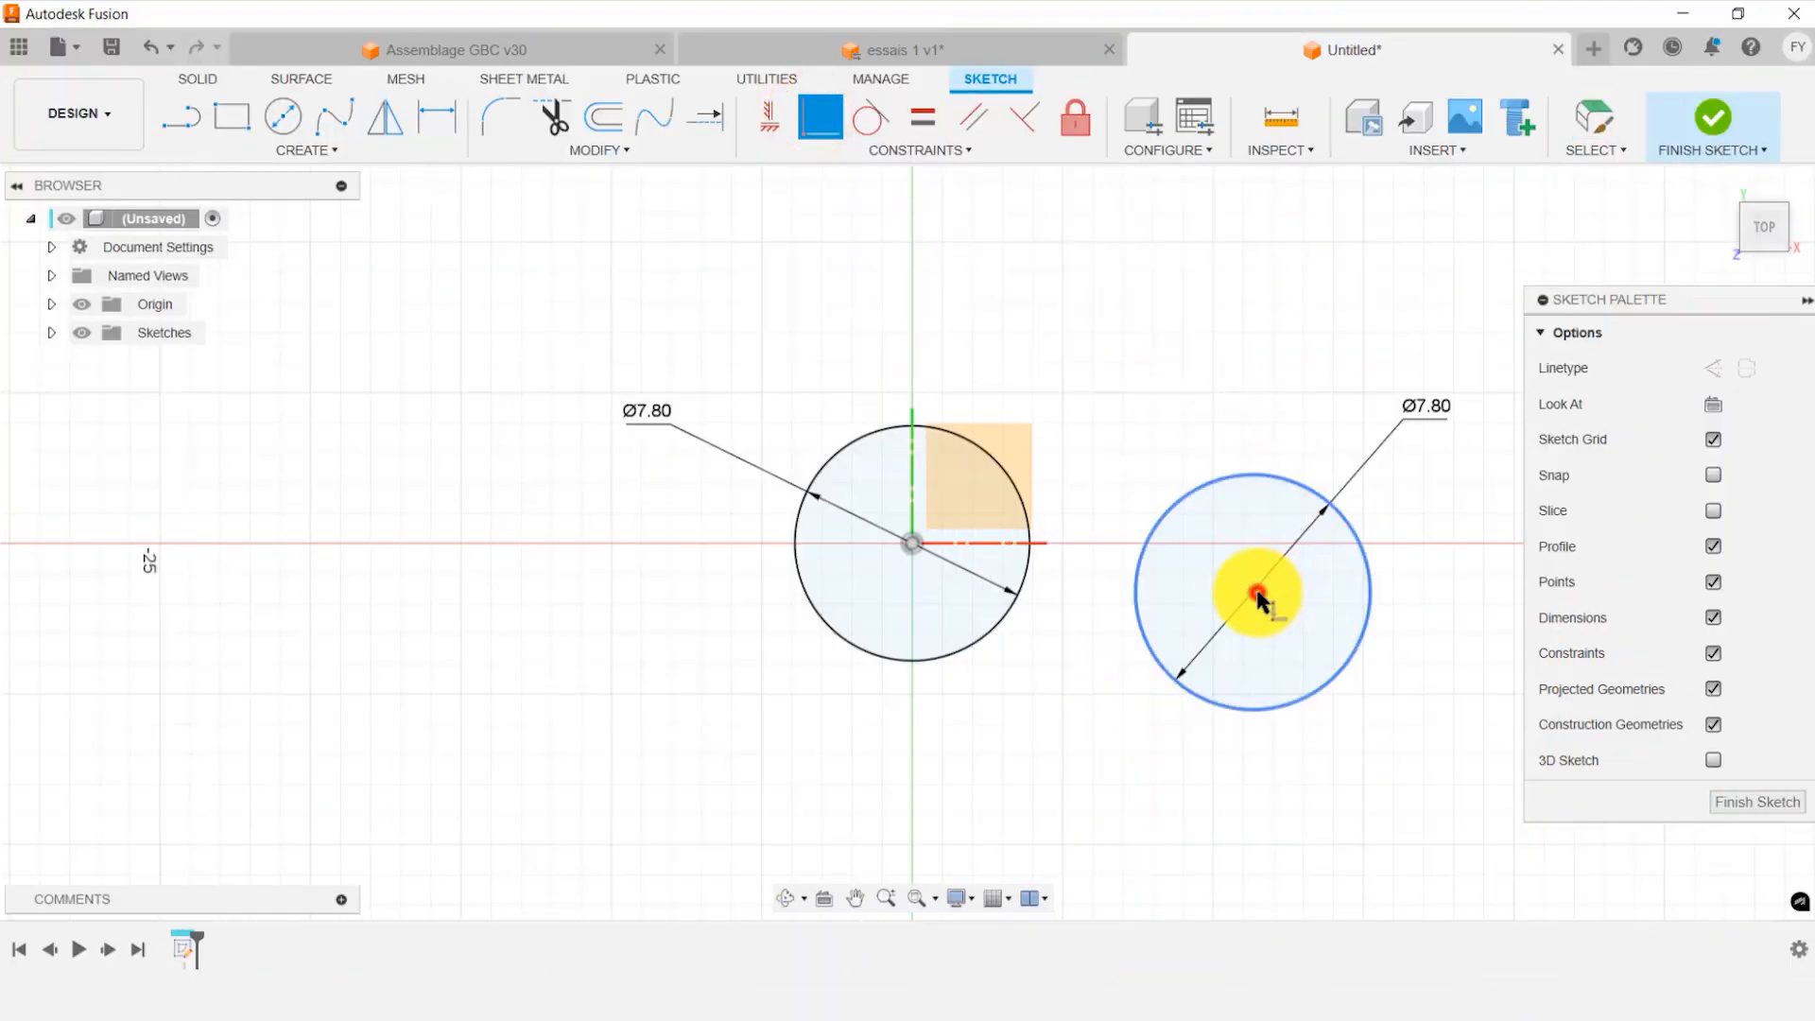
left_click(1044, 543)
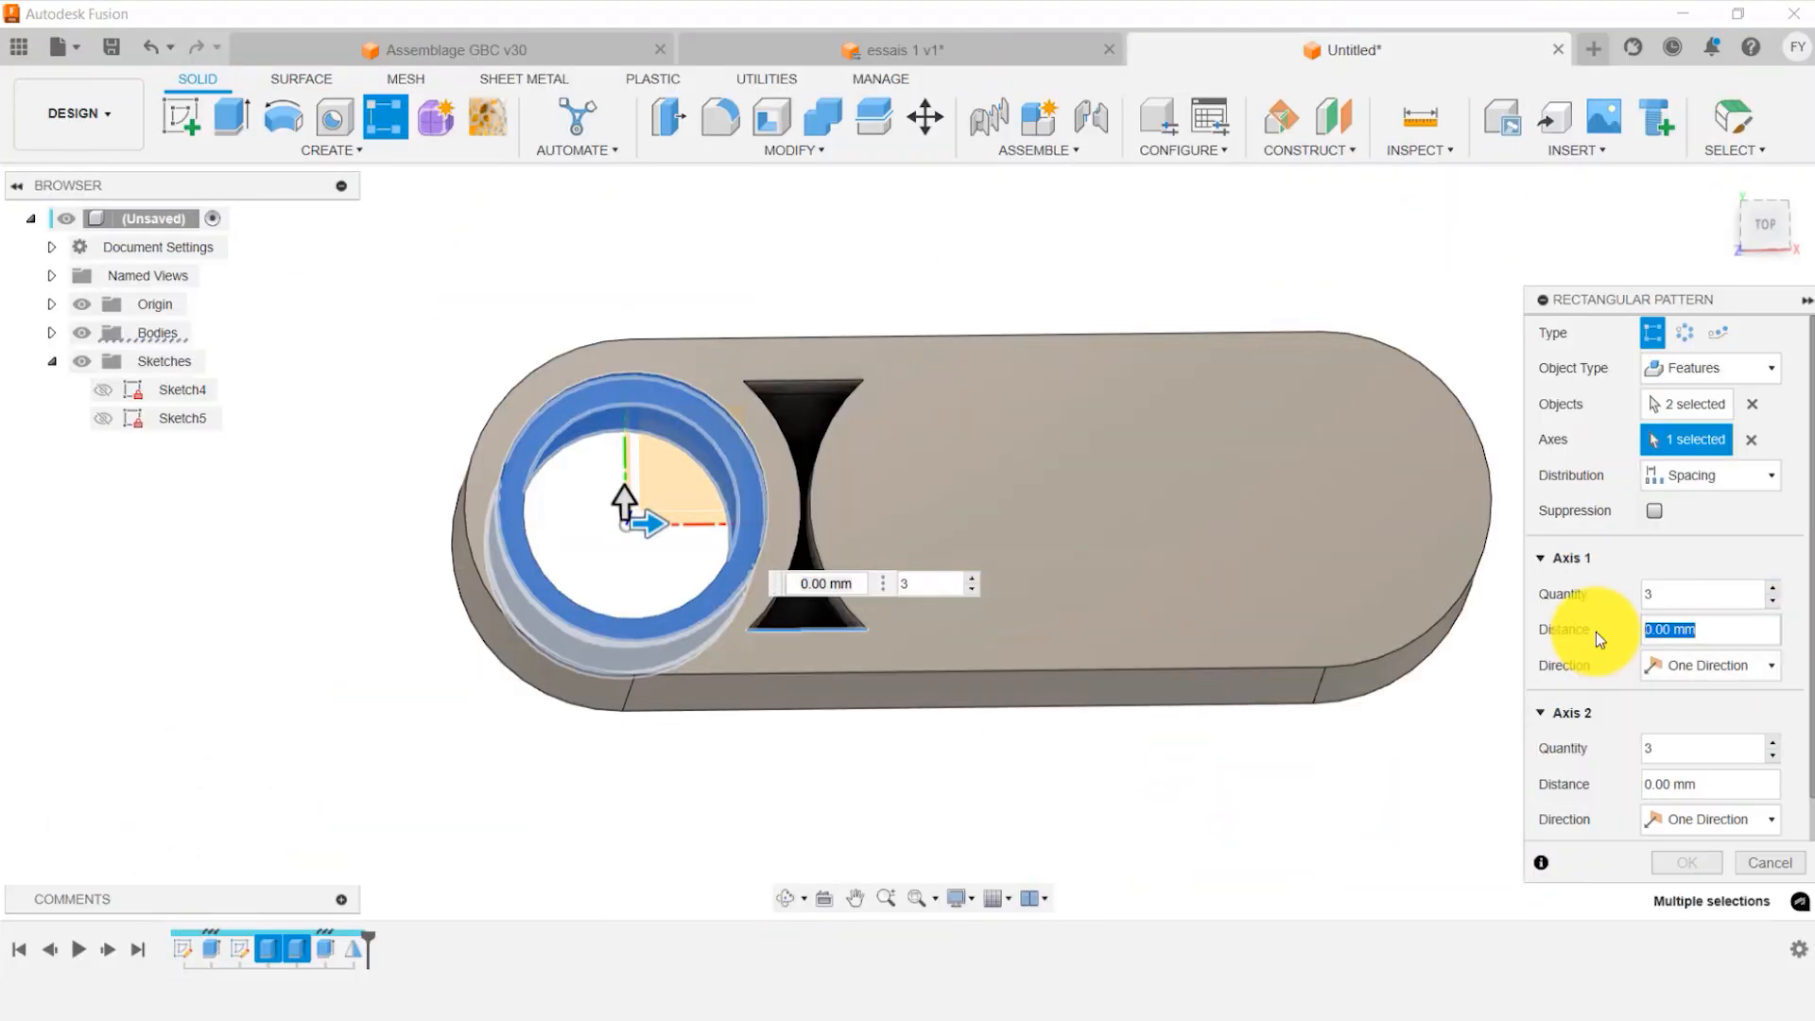
Pattern the two selected hole features along the bar in one direction with 3 instances spaced 8 mm apart.
type("8")
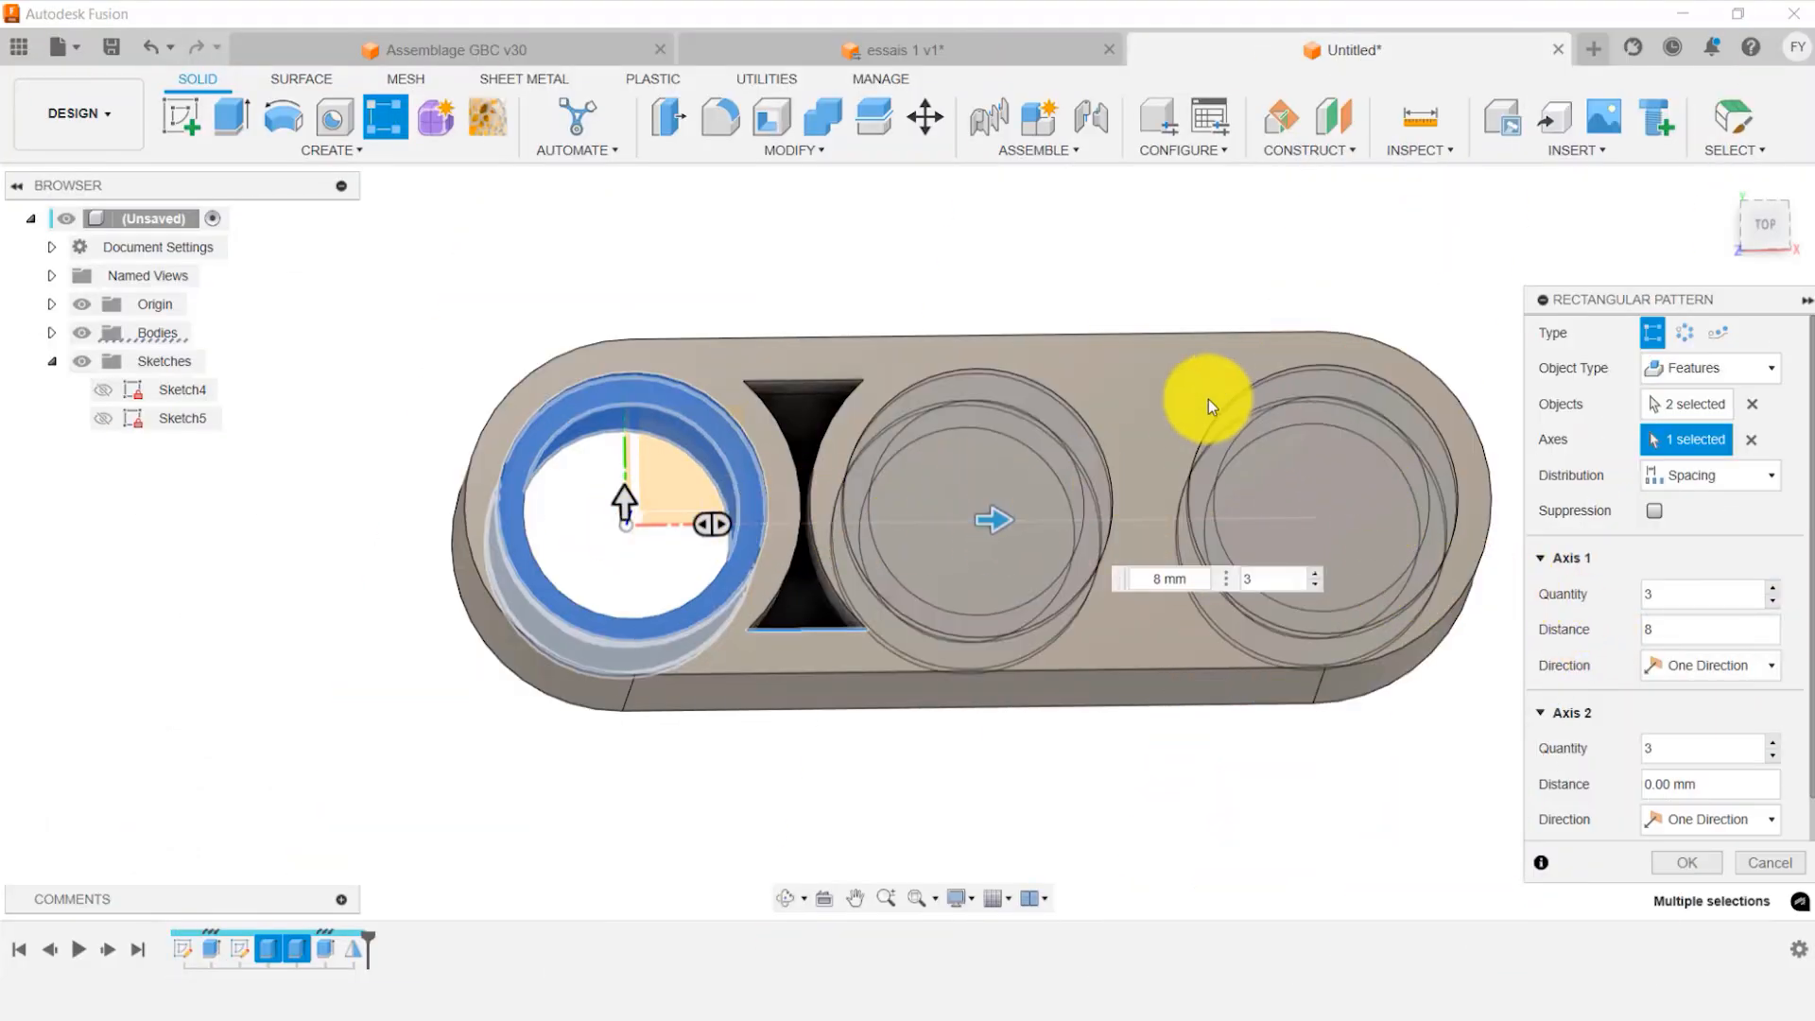
left_click(1689, 861)
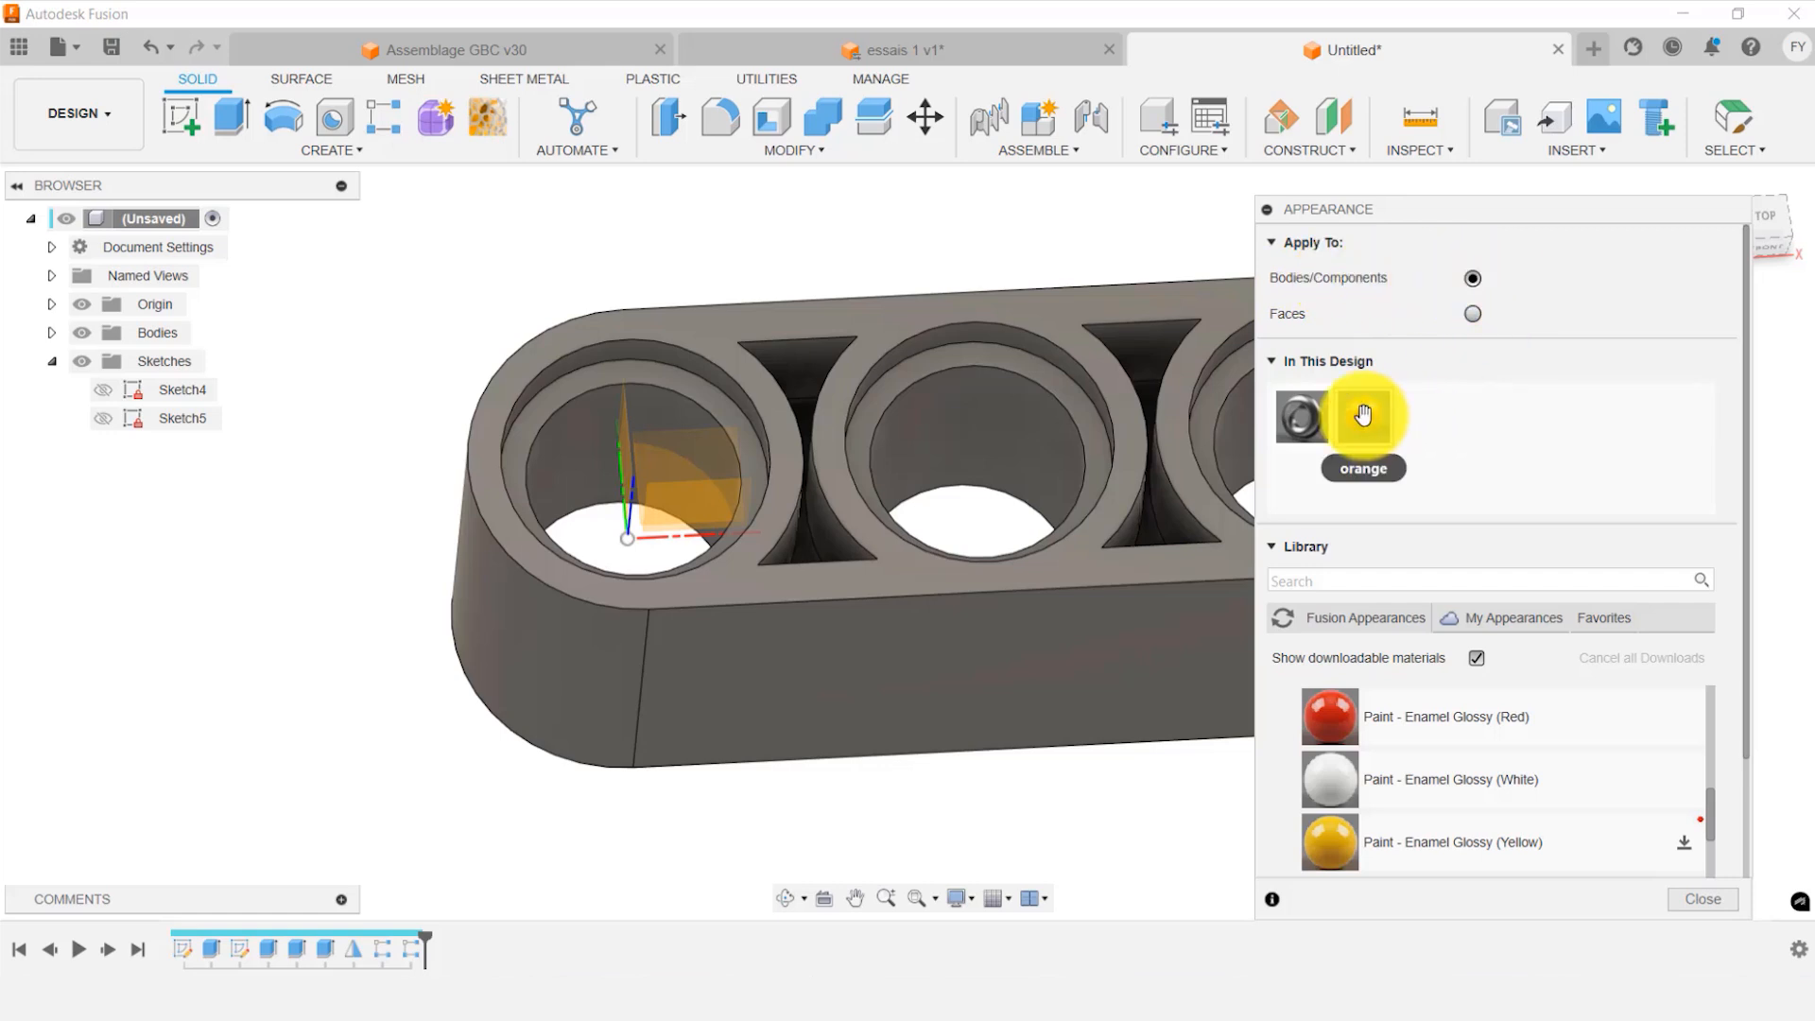
Apply the orange appearance from the design to the whole beam body.
left_click_drag(1363, 414, 1070, 344)
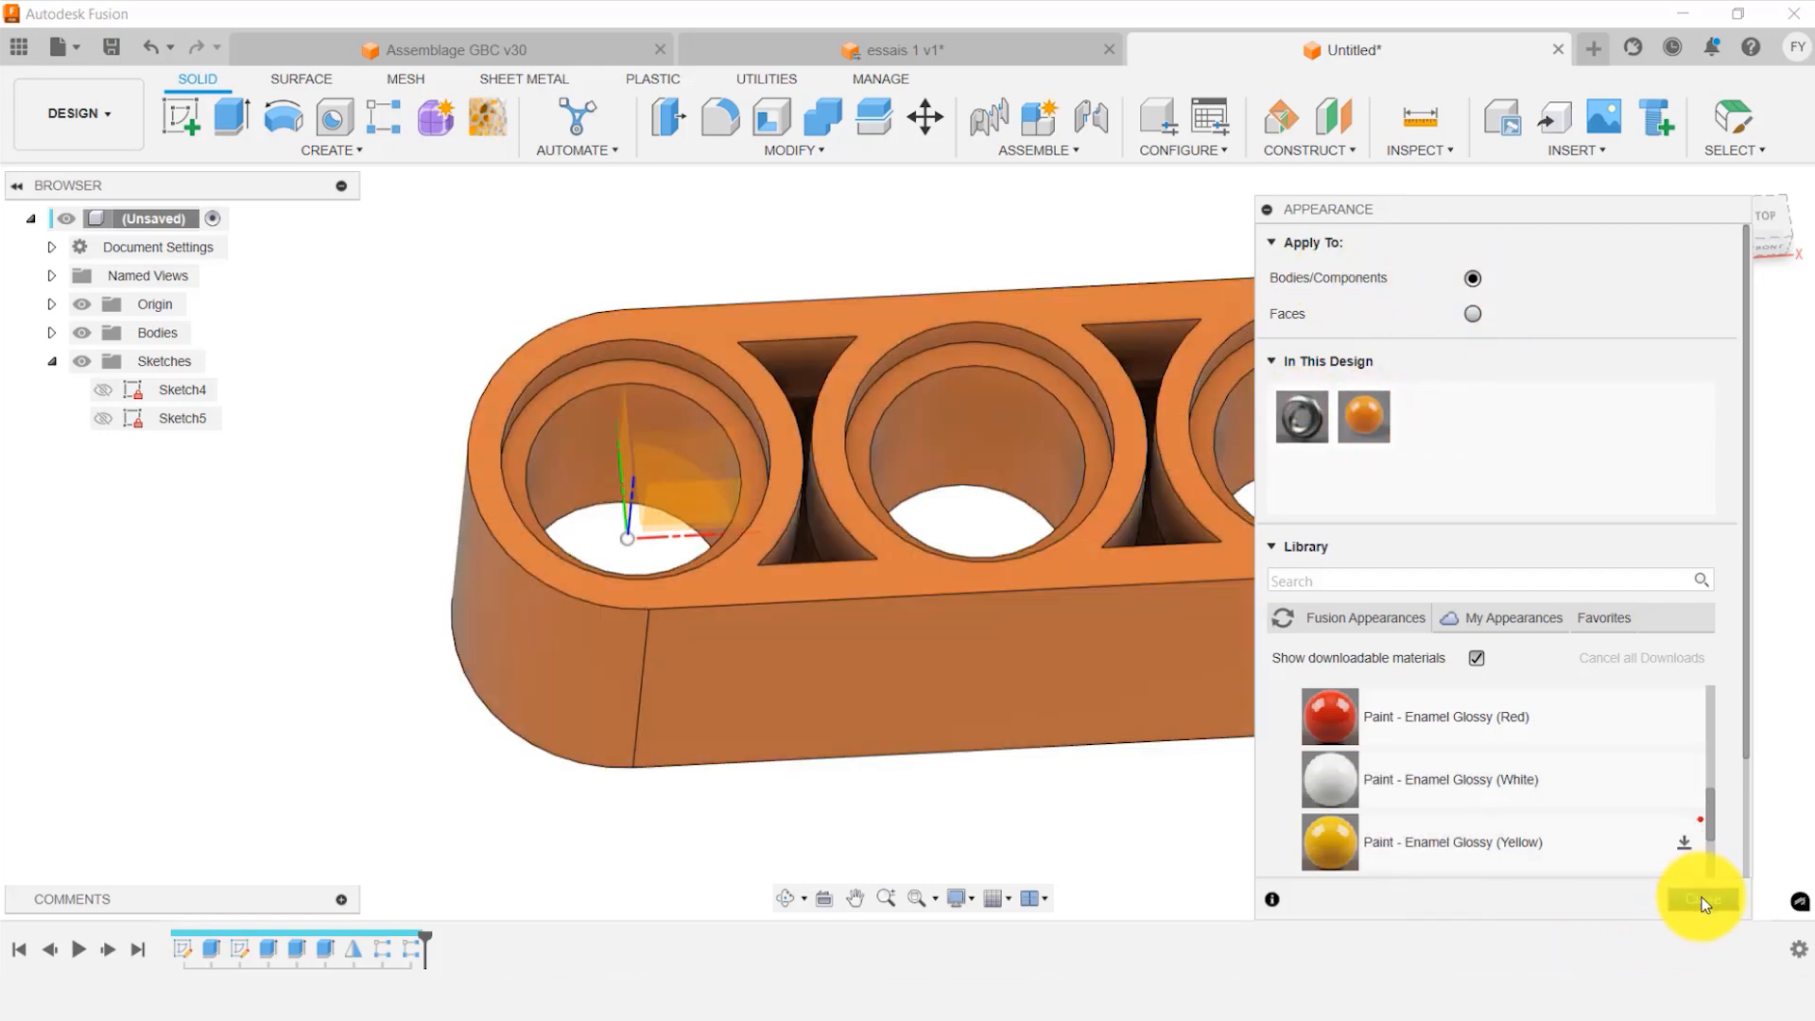
left_click(1713, 898)
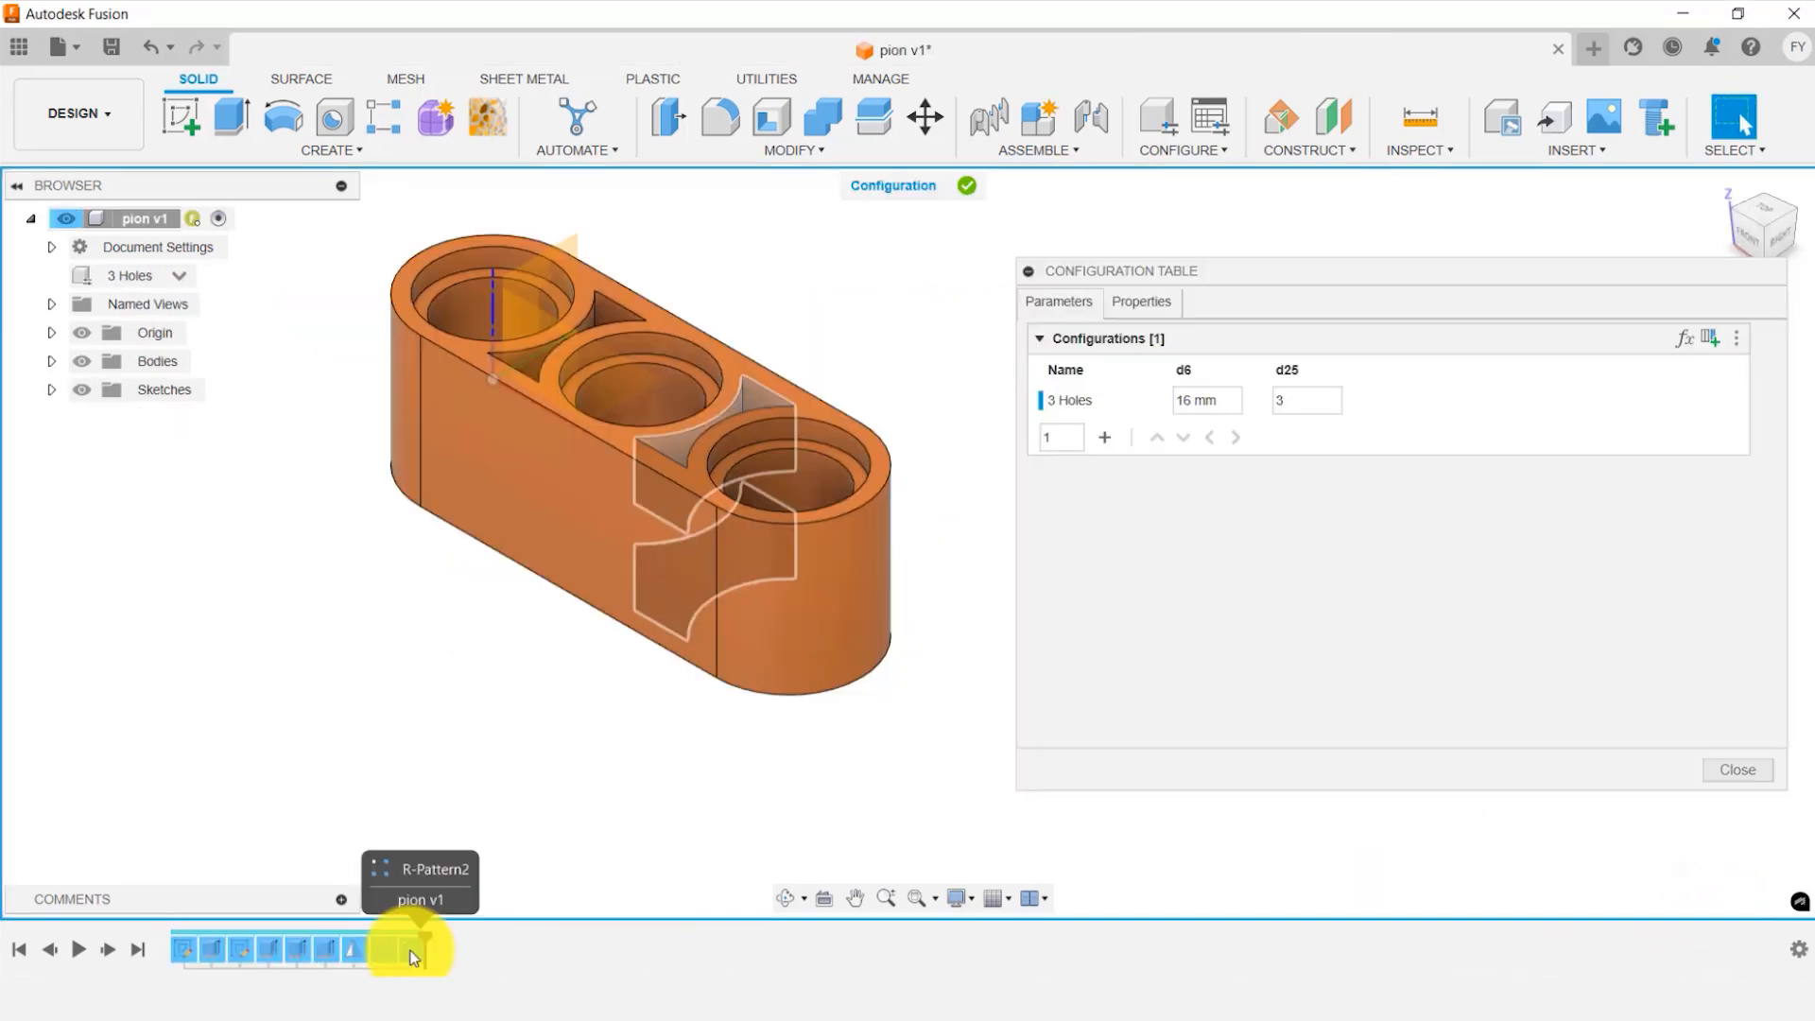
Add the Axis 1 quantity of R-Pattern2 to the configuration table as a configurable parameter.
left_click(413, 957)
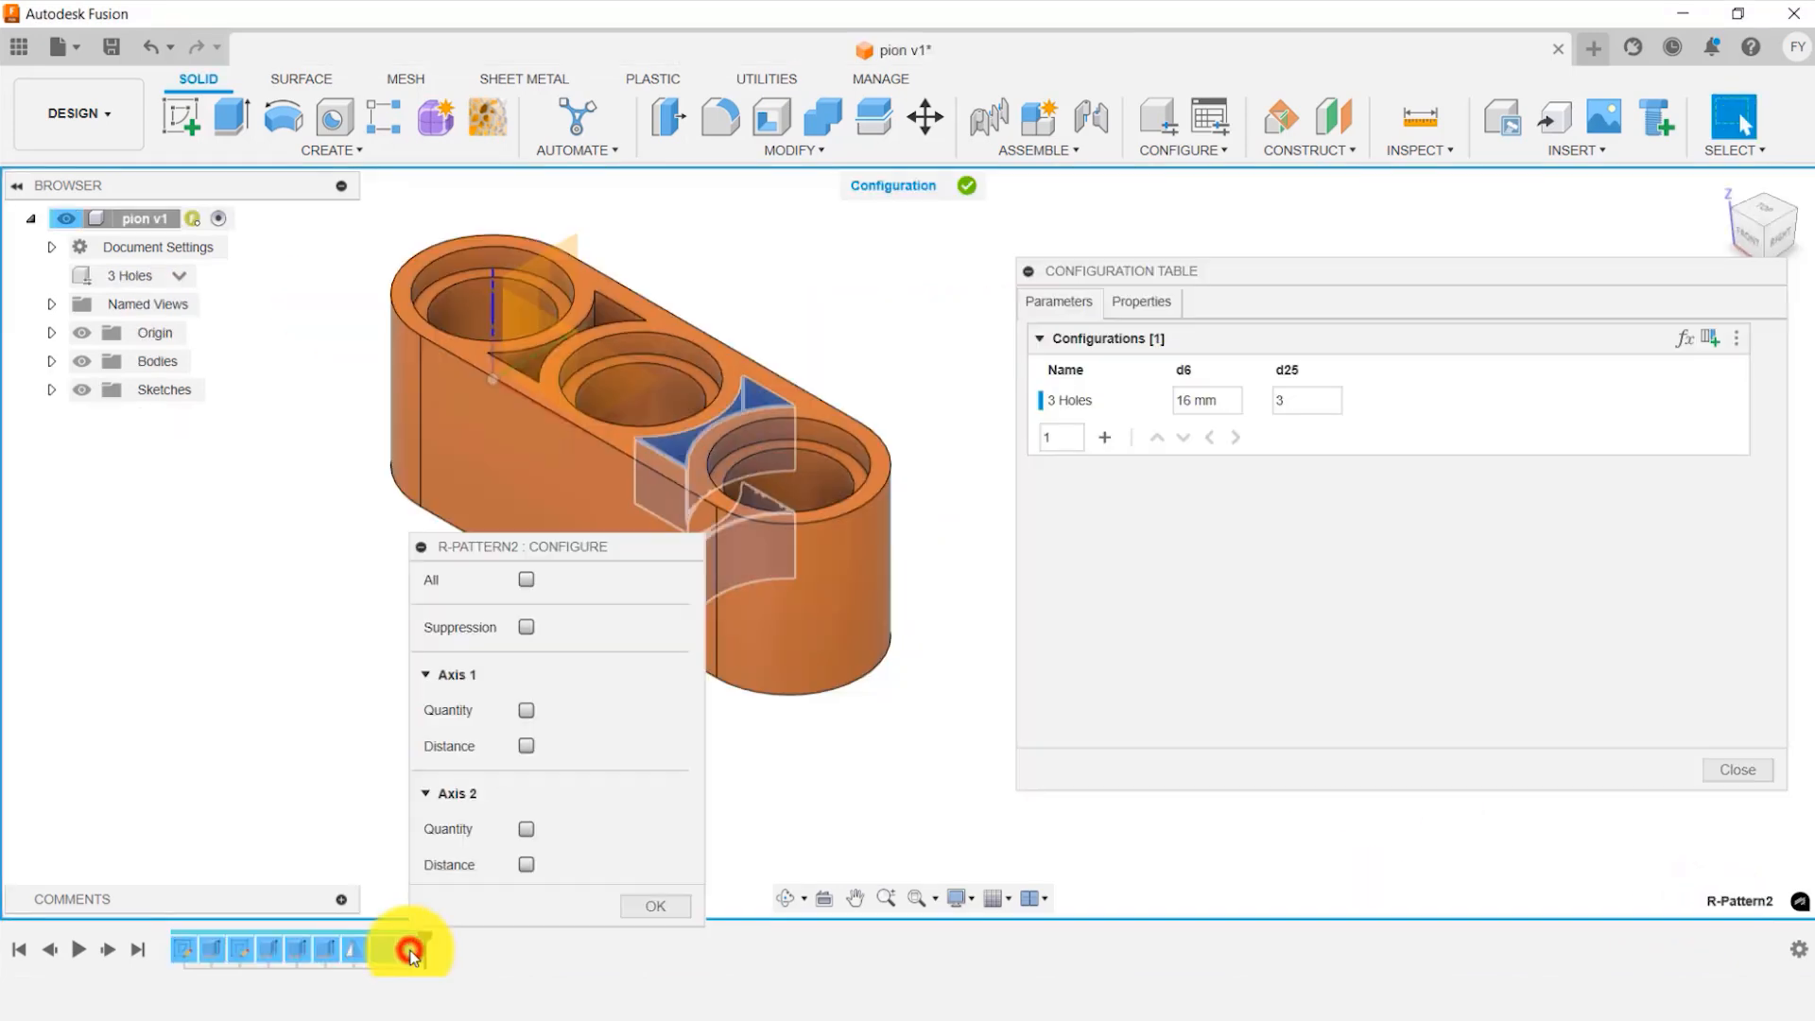
left_click(526, 711)
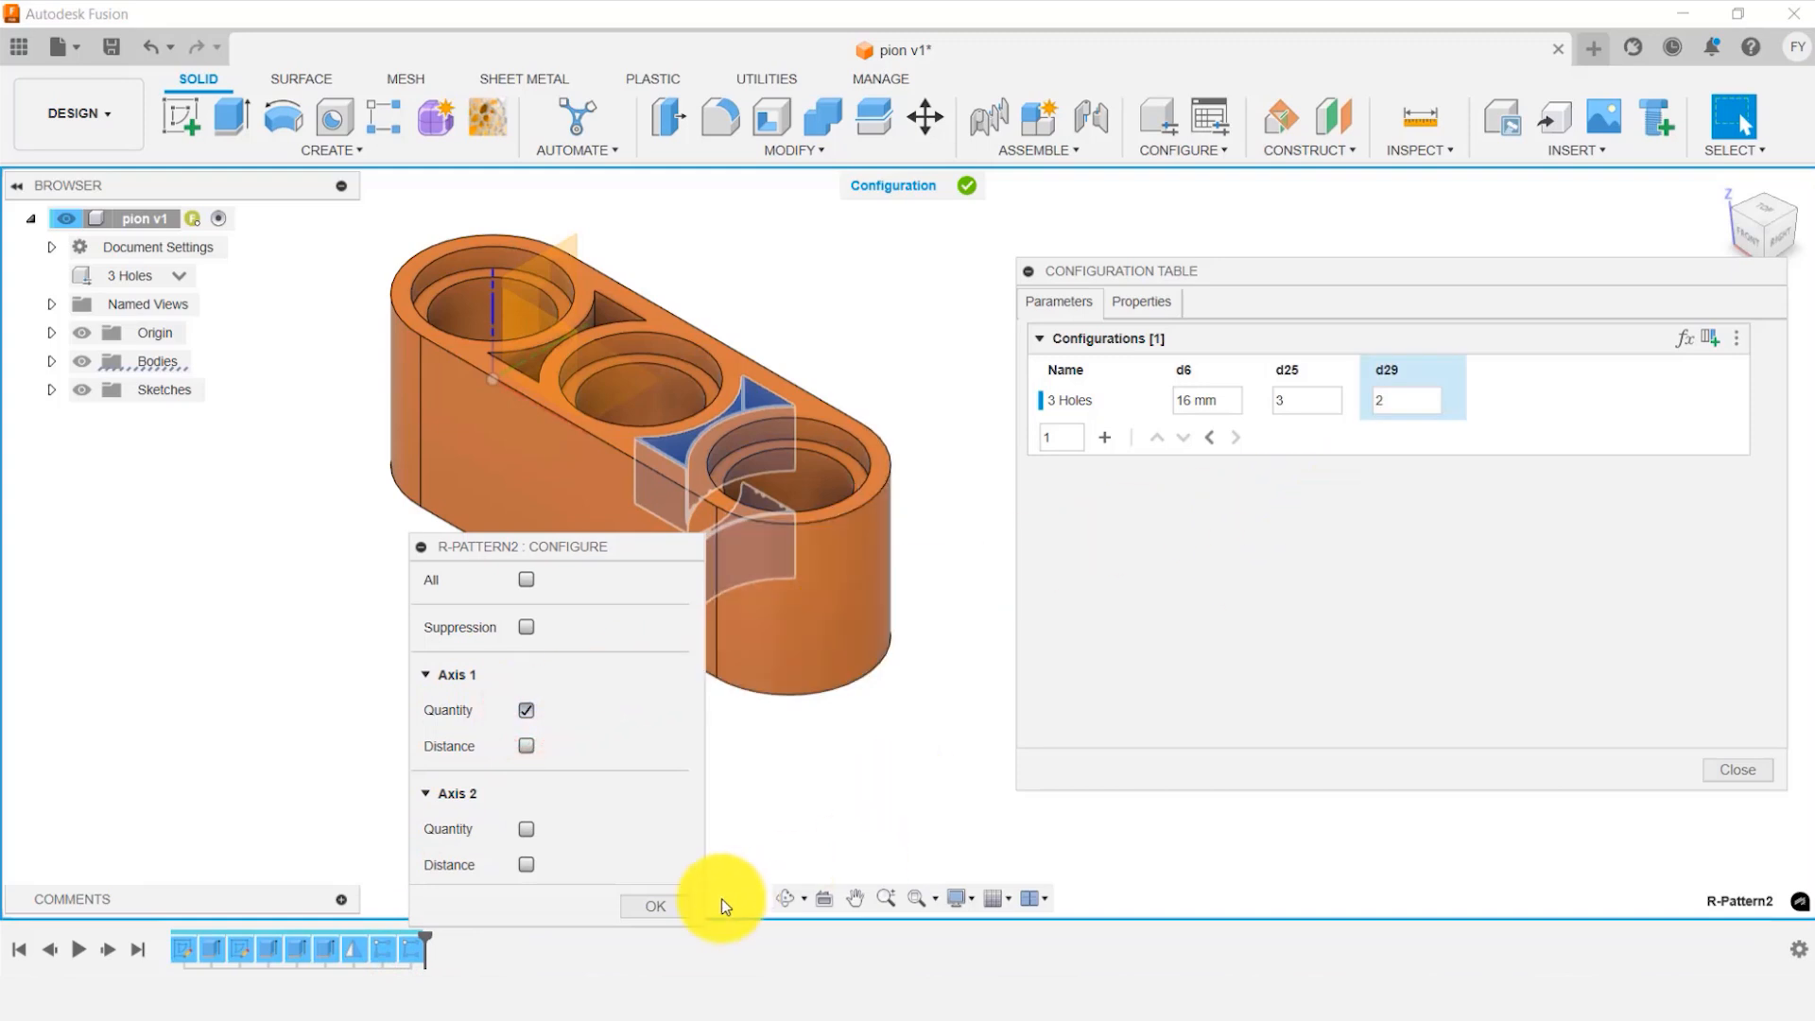
left_click(659, 907)
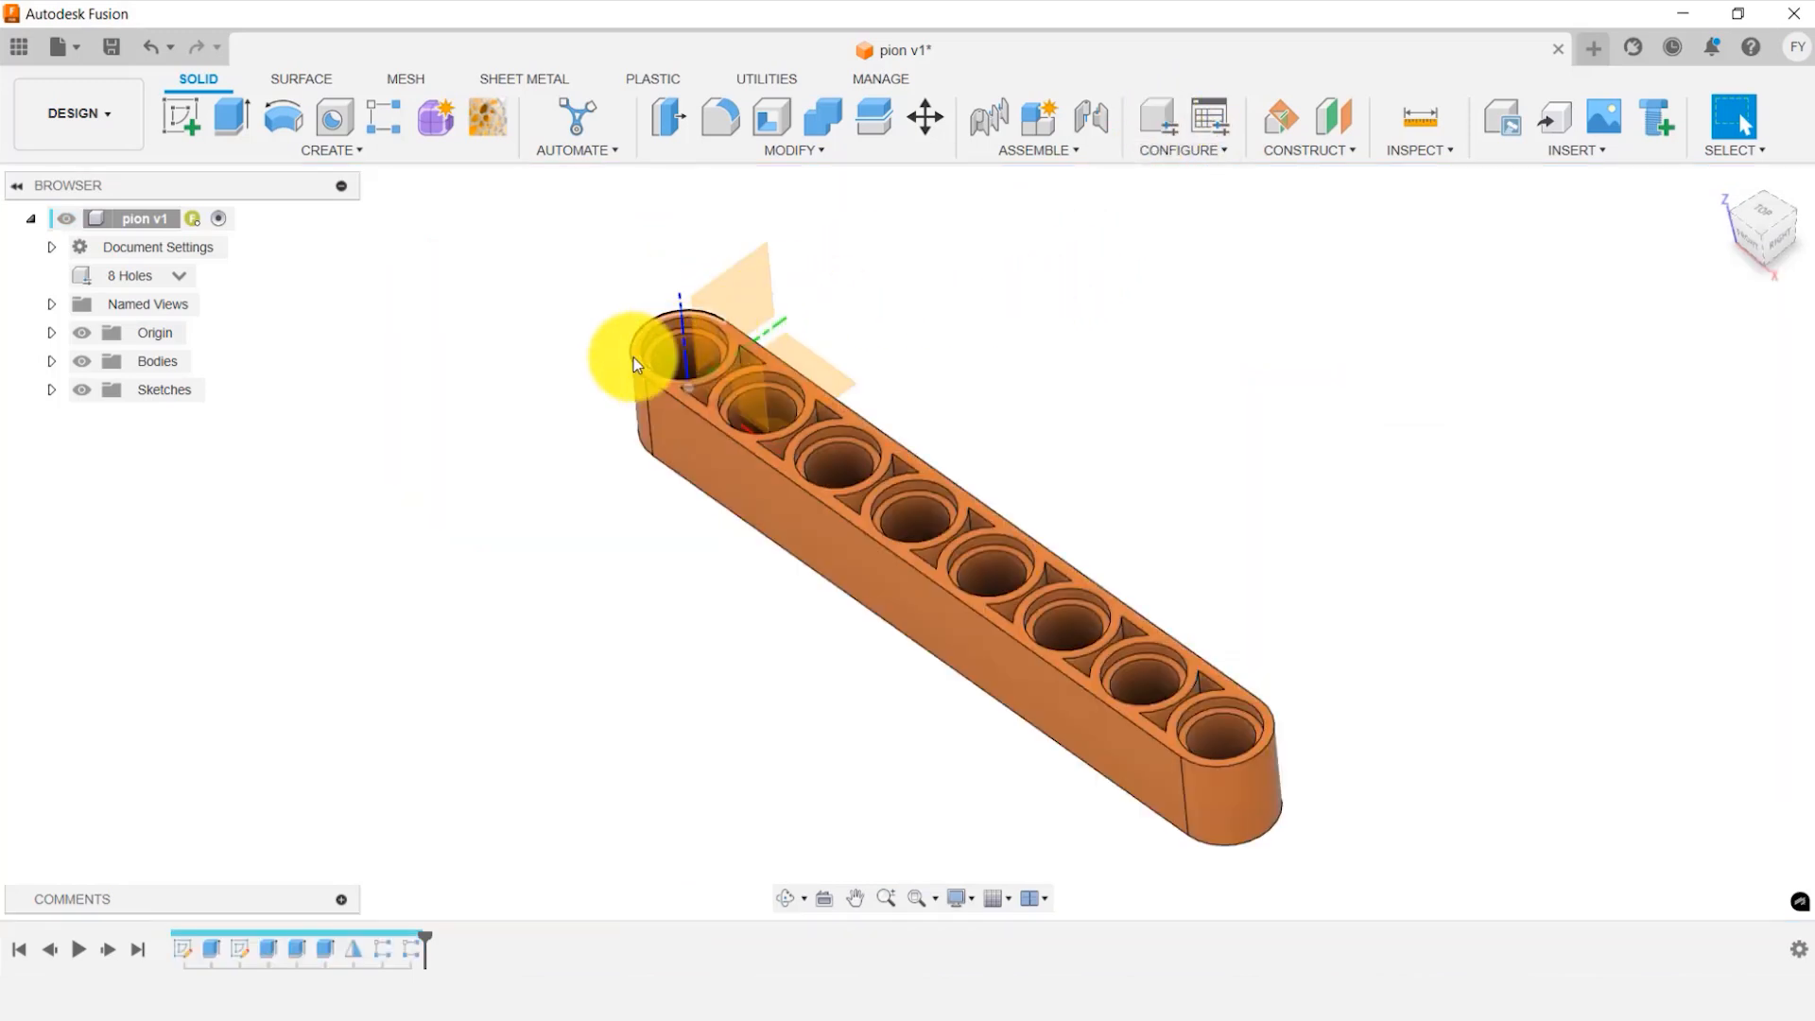
Preview the beam's 4 Holes configuration and activate the 3 Holes configuration.
left_click(178, 275)
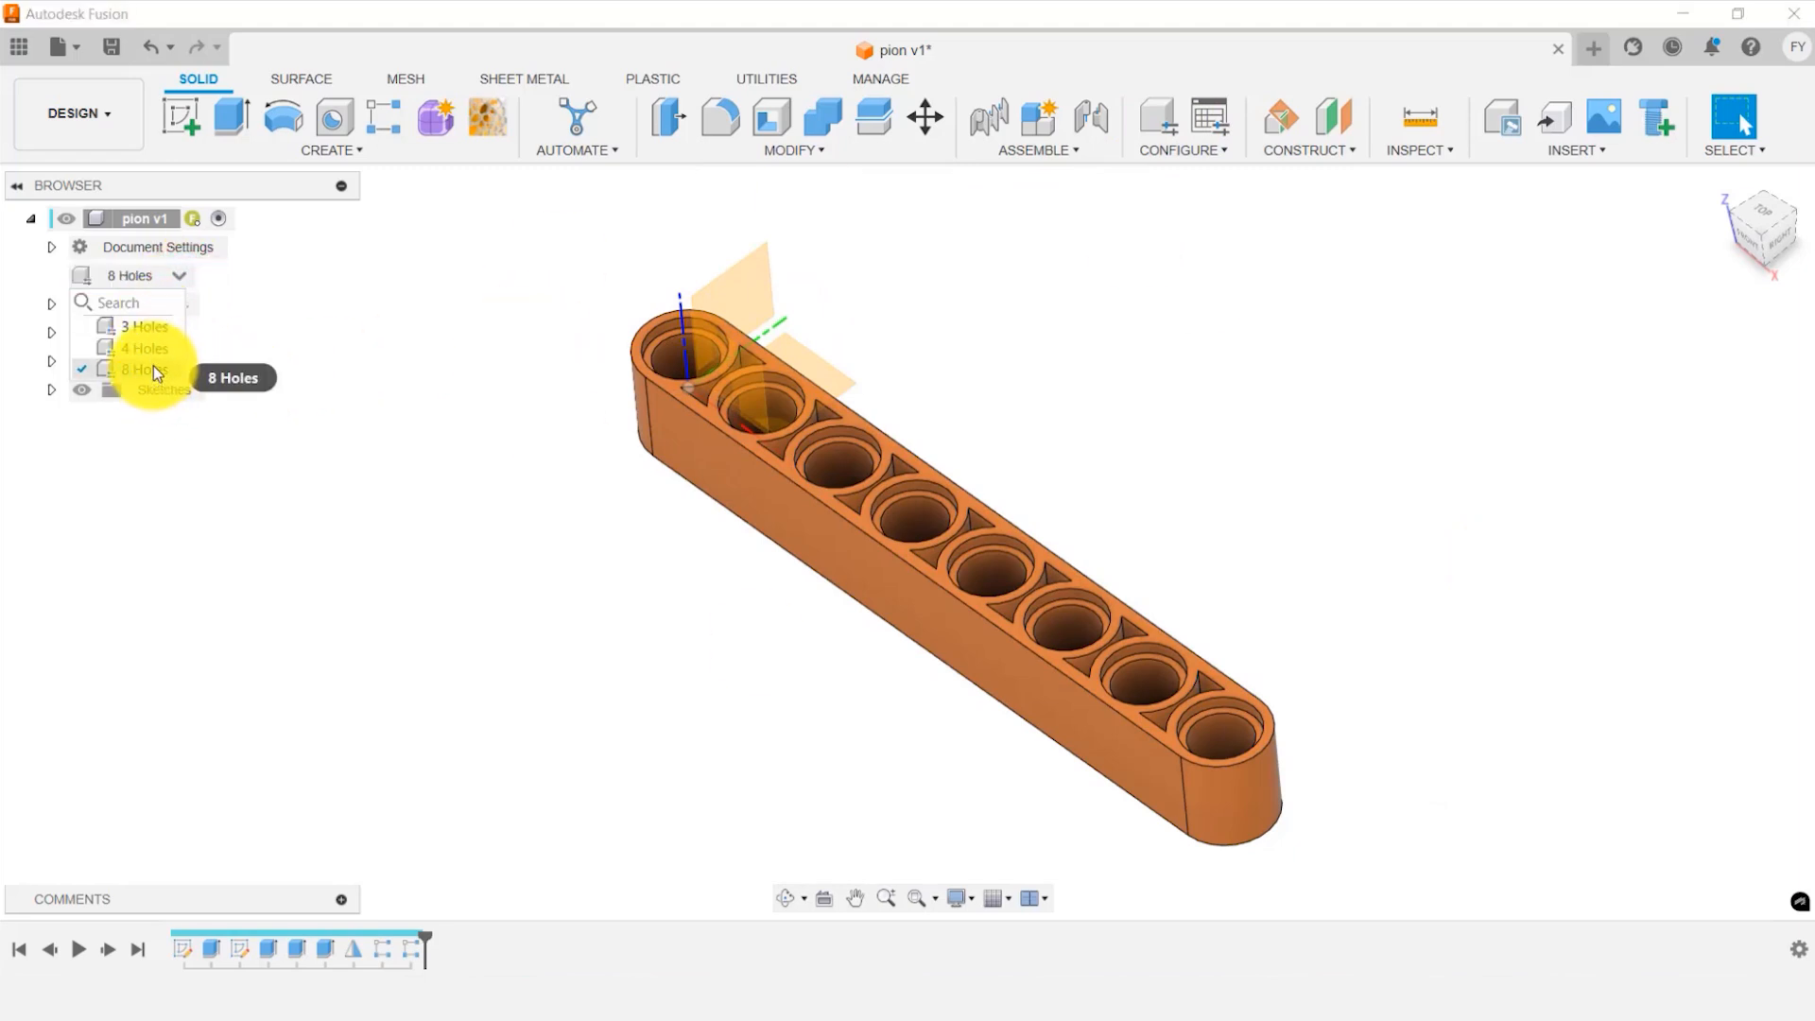
left_click(146, 348)
left_click(180, 274)
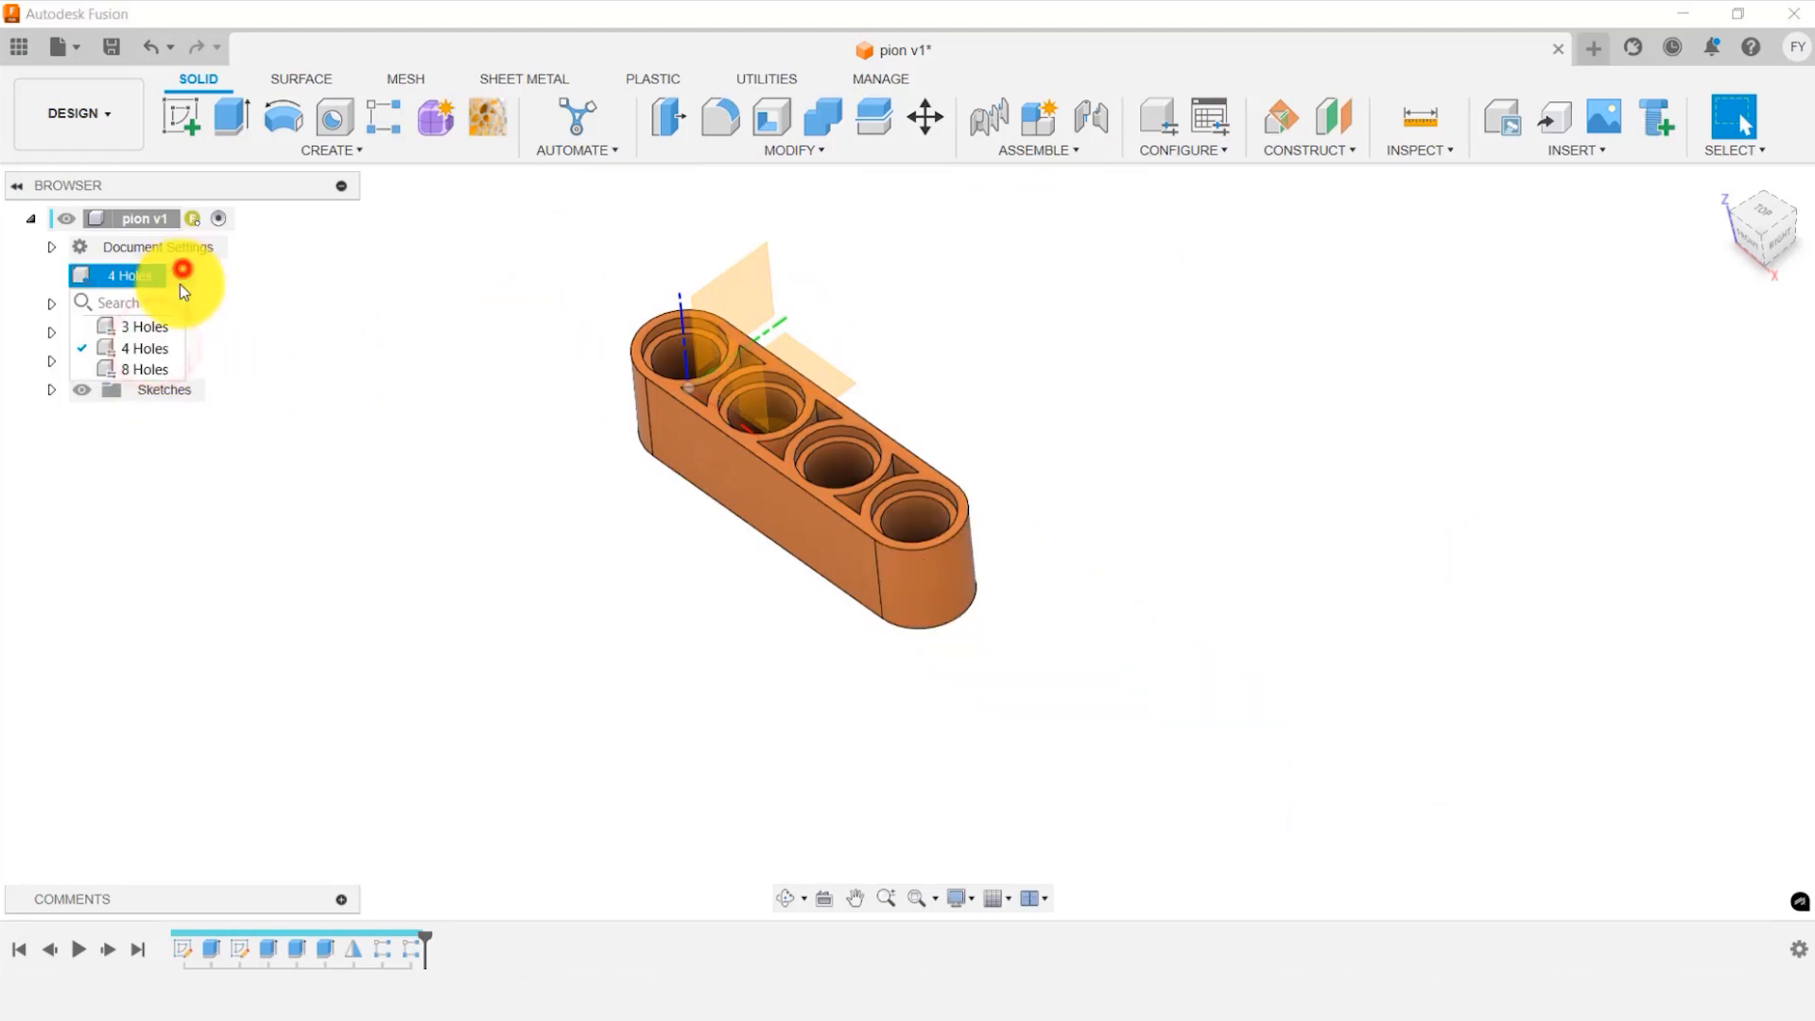
left_click(151, 326)
left_click(428, 375)
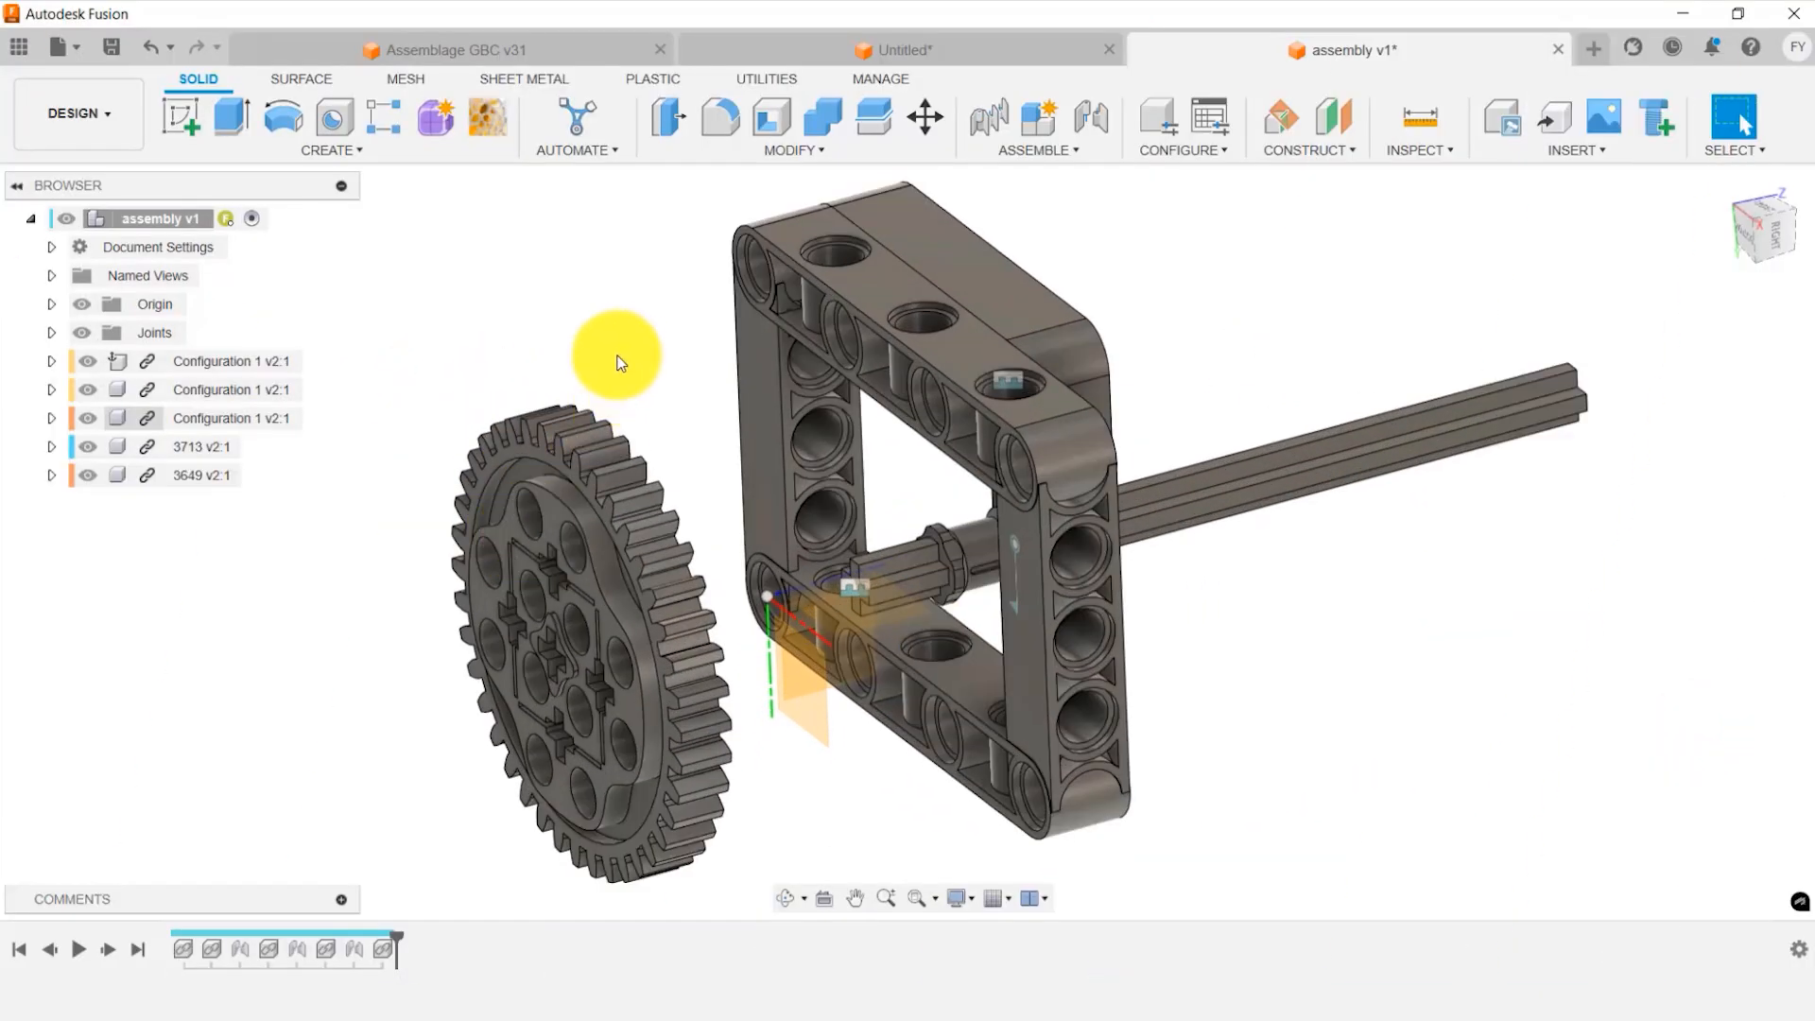
Join the centre of the 3649 gear's cross-shaped hole to the cross axle's end face, with the gear flipped.
middle_click_drag(616, 356, 660, 323, "shift")
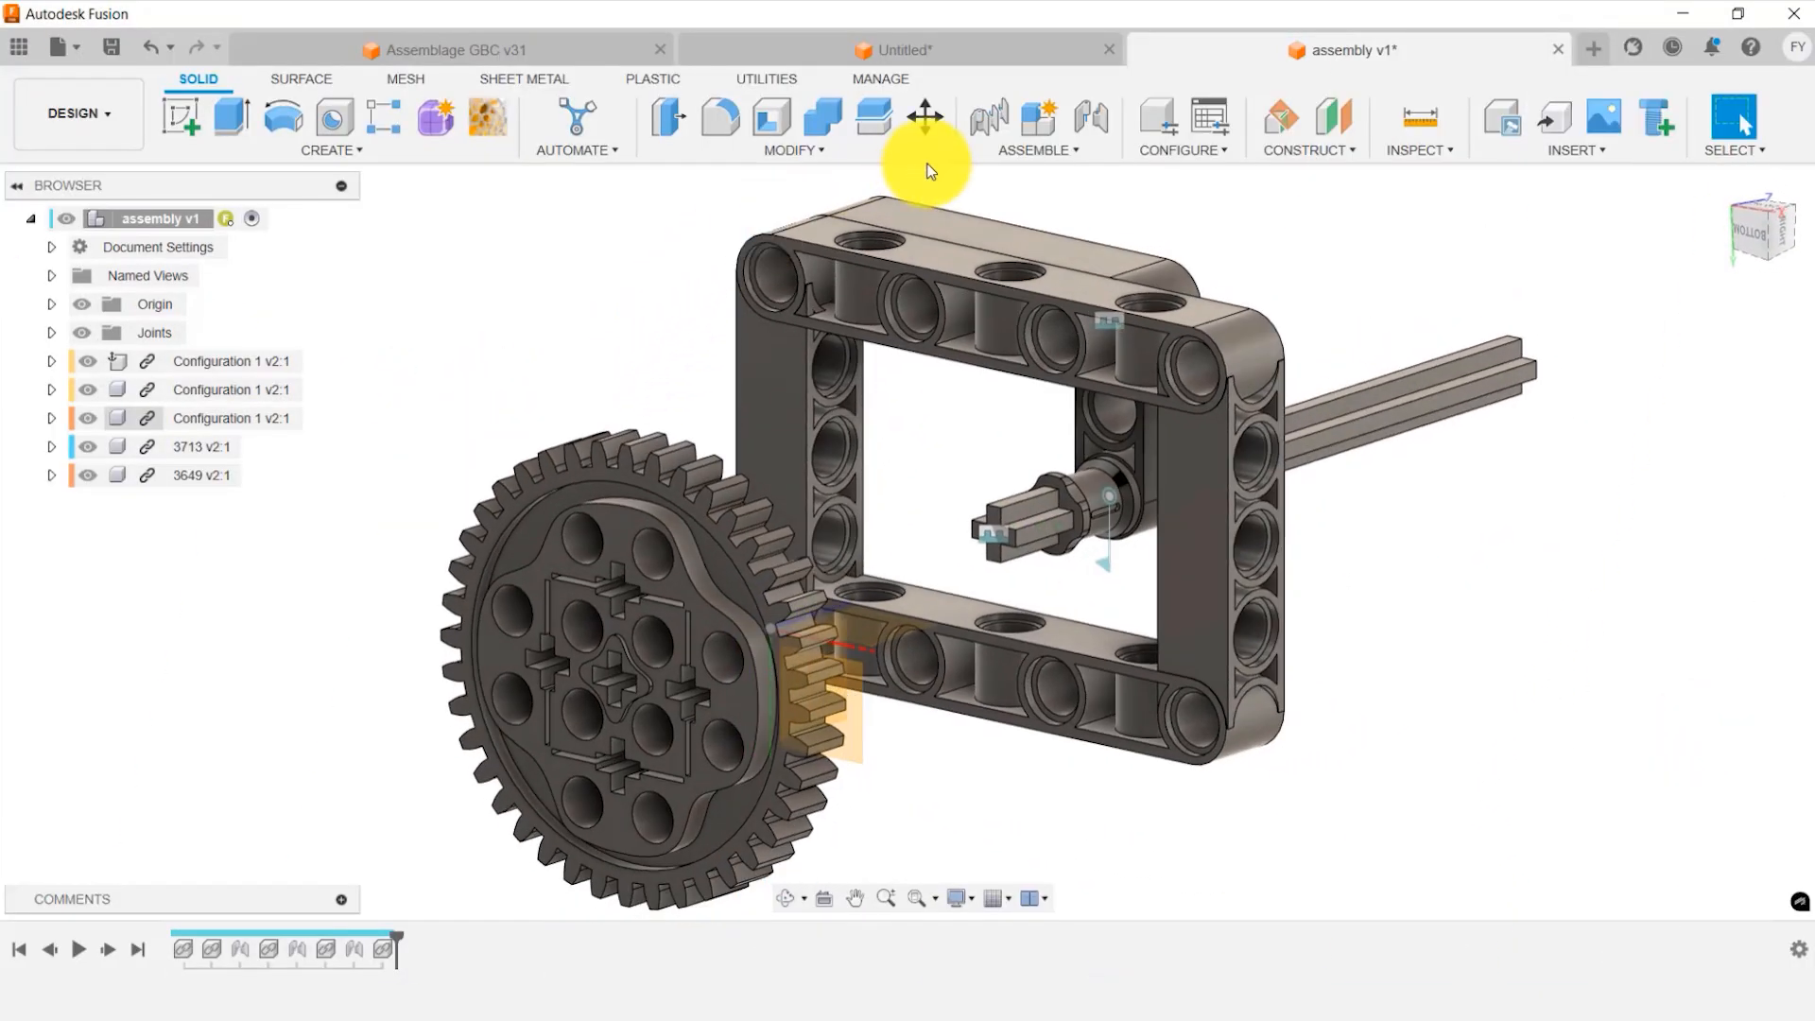
left_click(1091, 116)
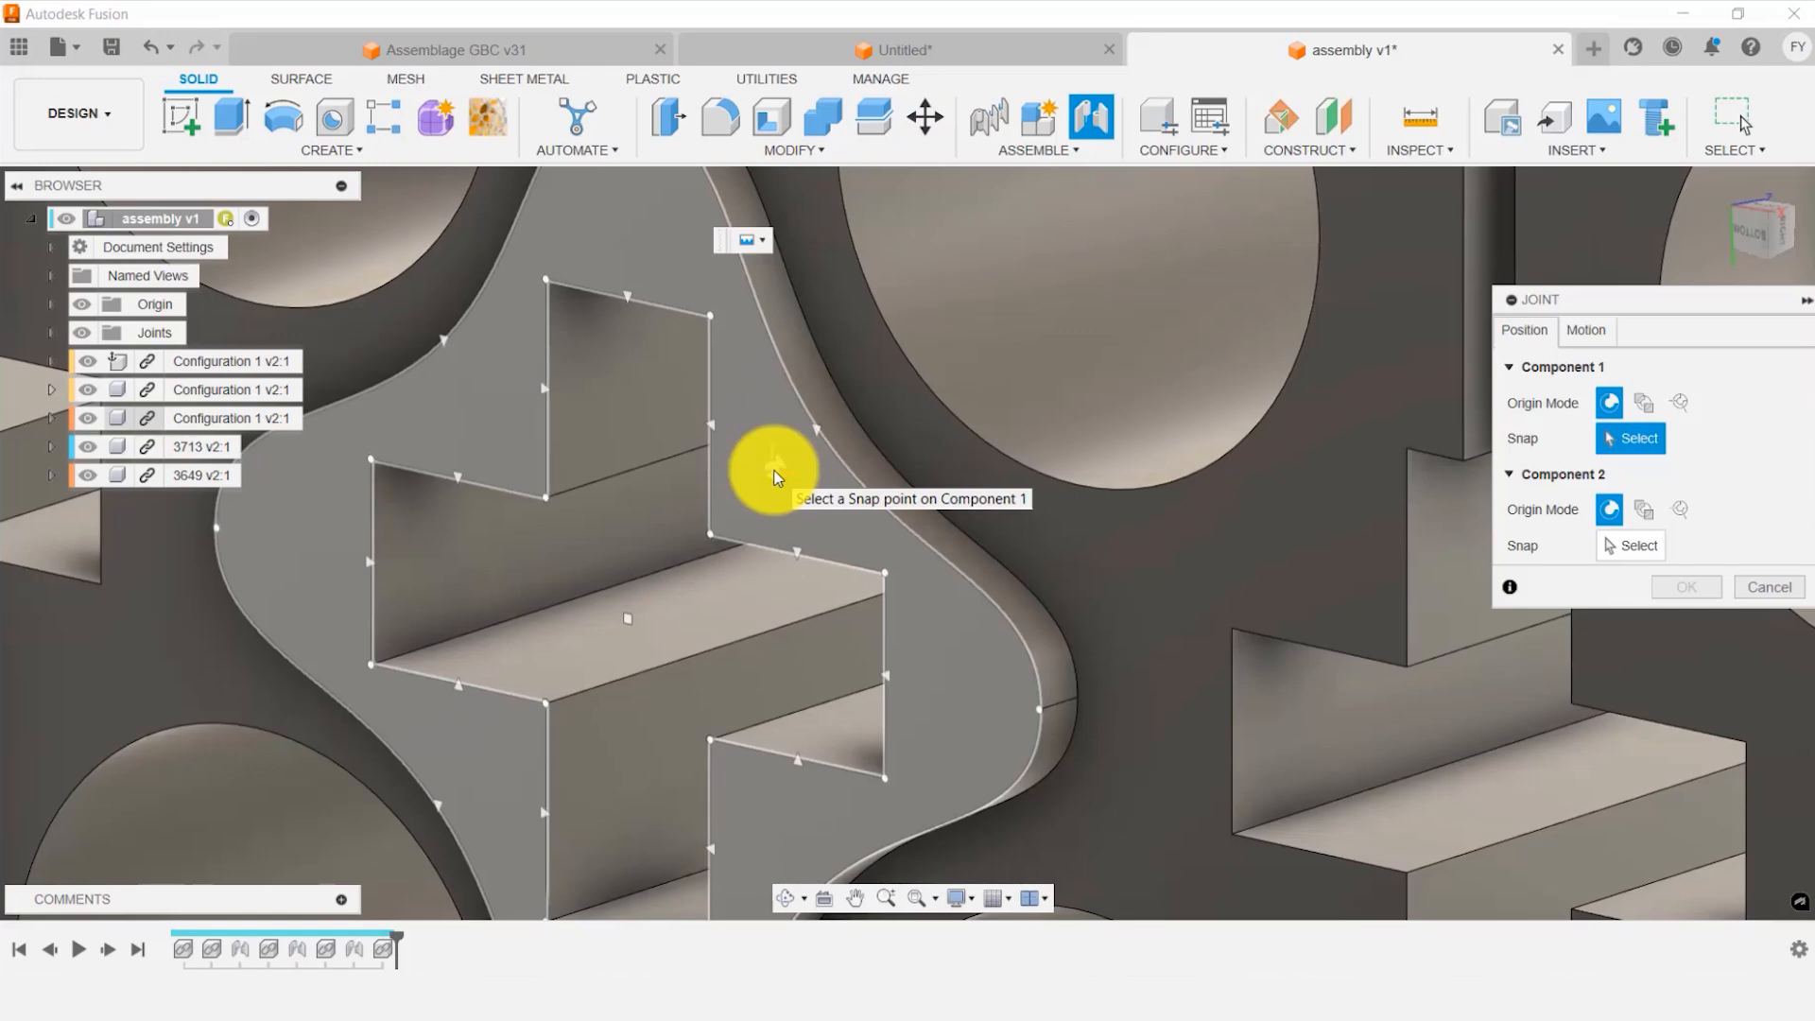
left_click(627, 616)
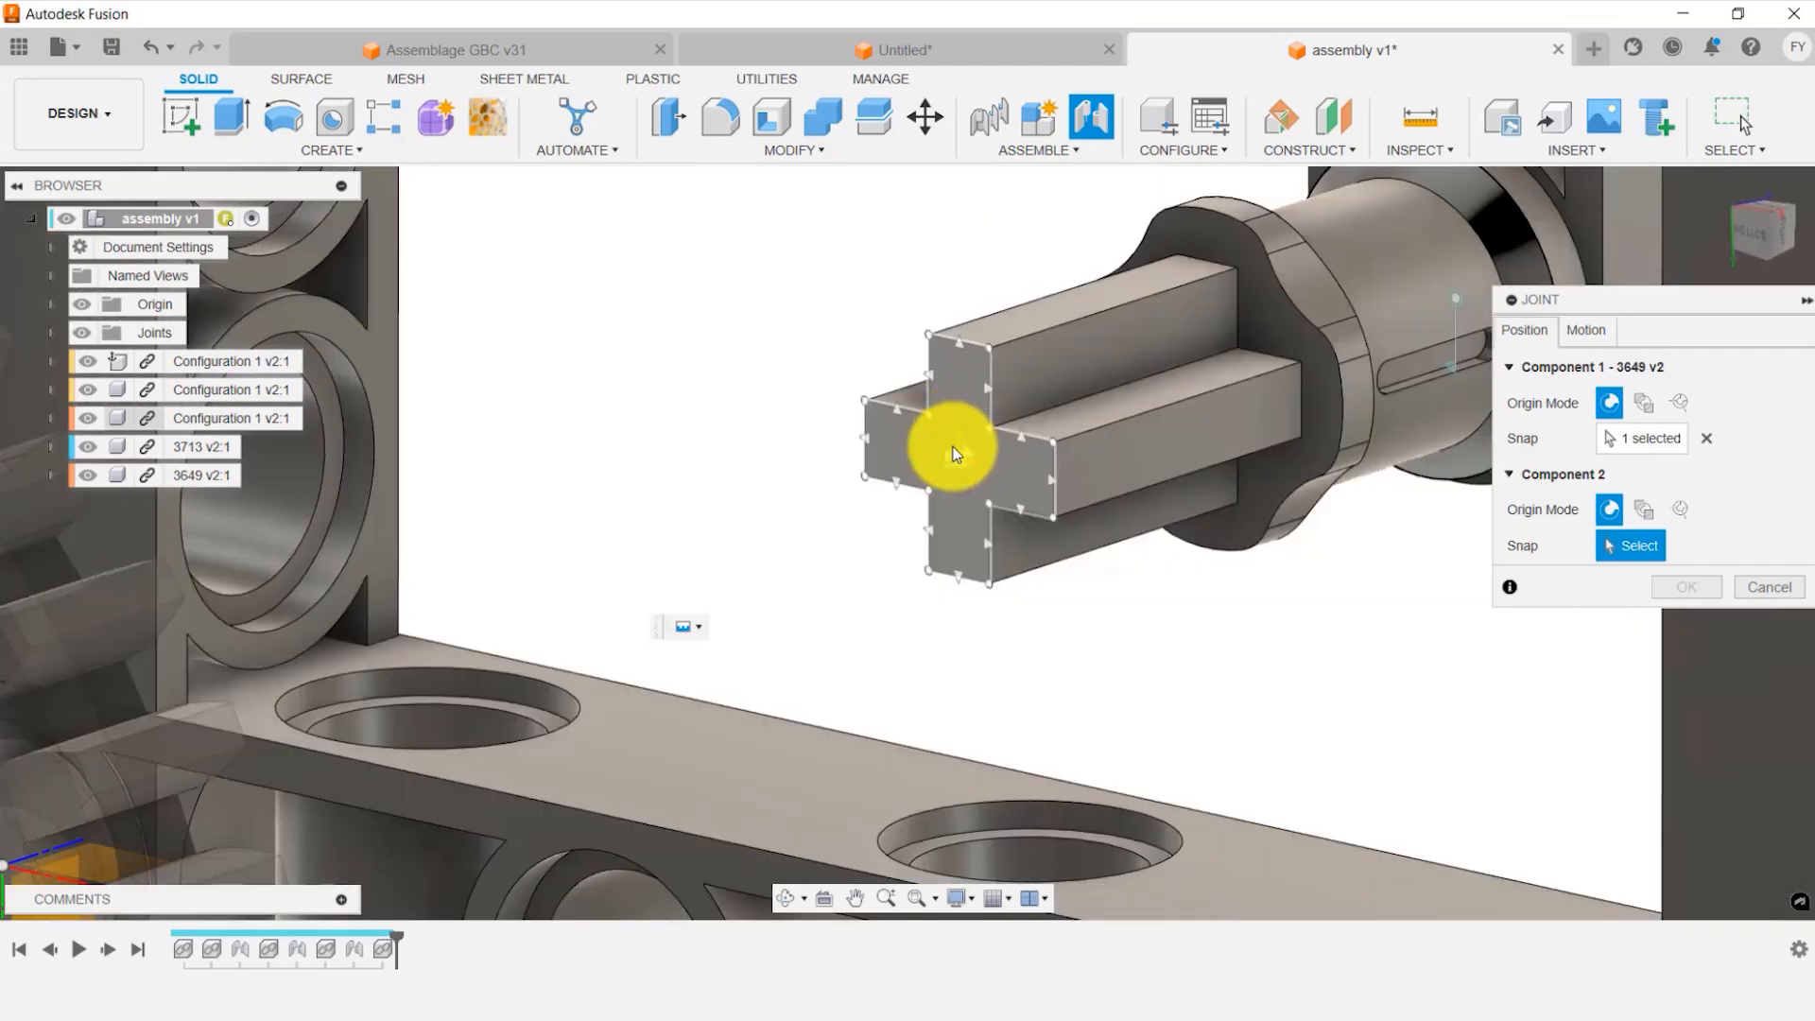
left_click(957, 463)
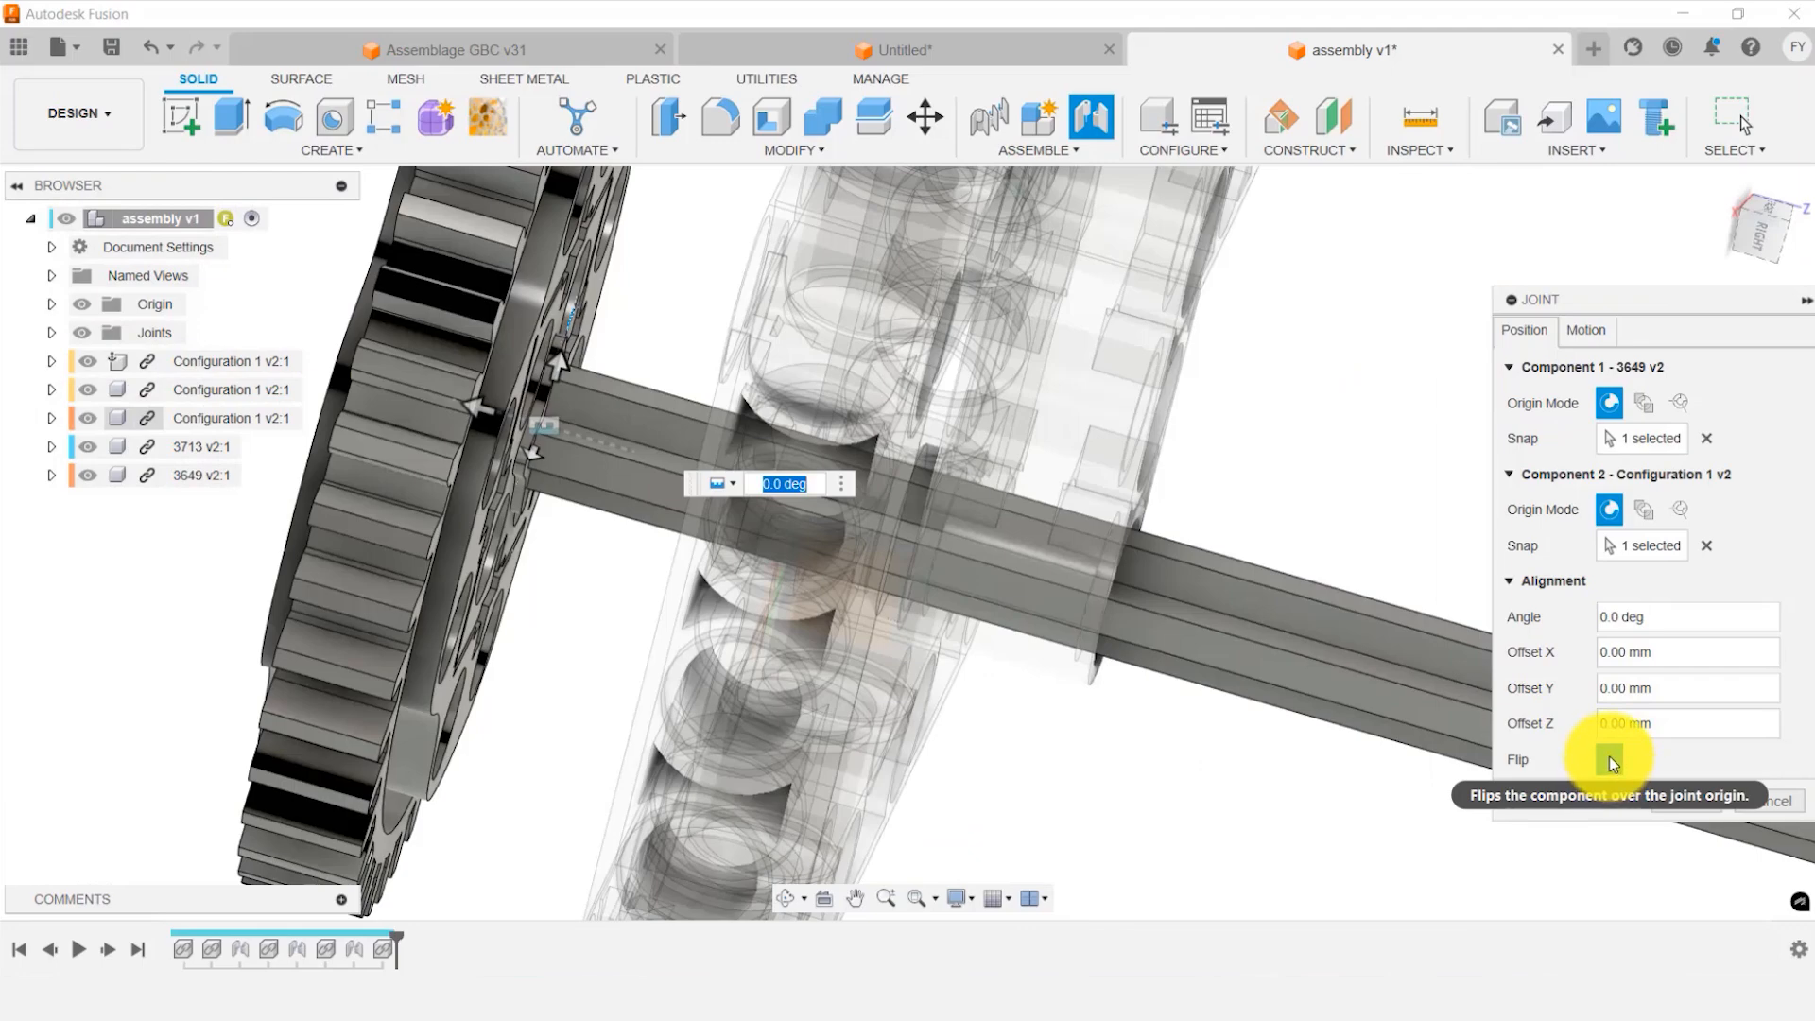
left_click(1610, 759)
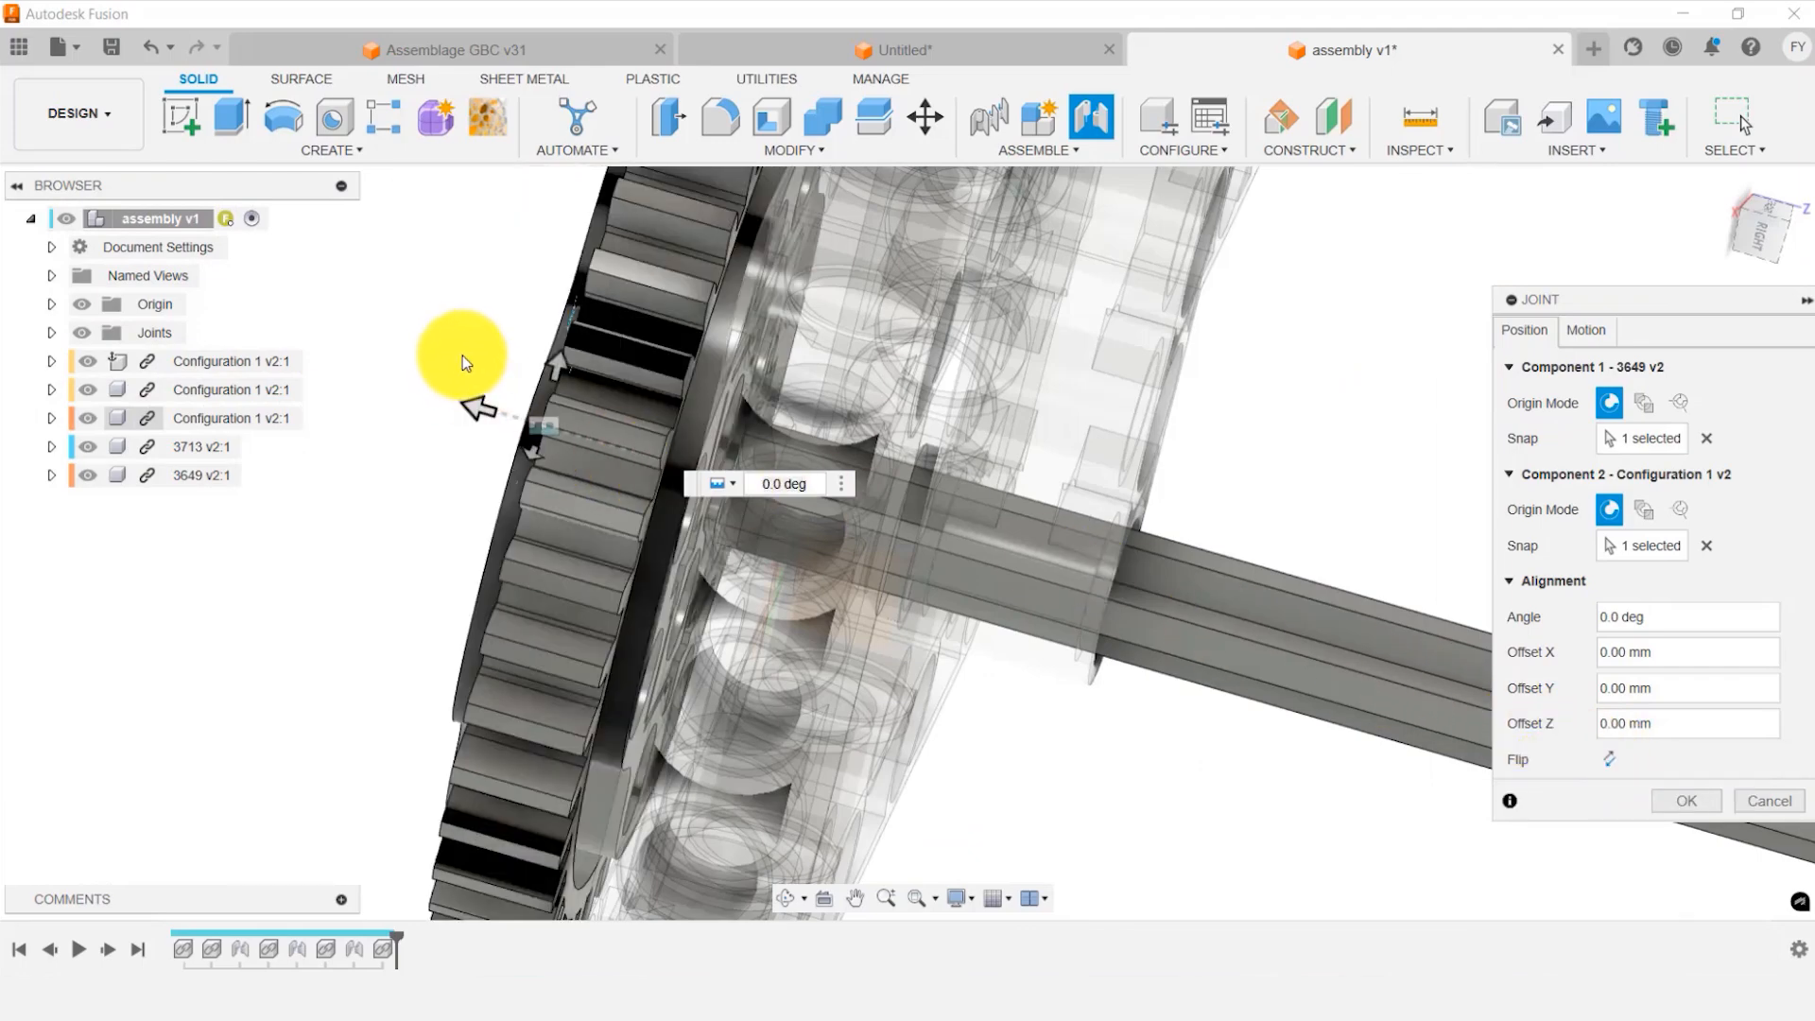
middle_click_drag(461, 354, 531, 353, "shift")
key("Return")
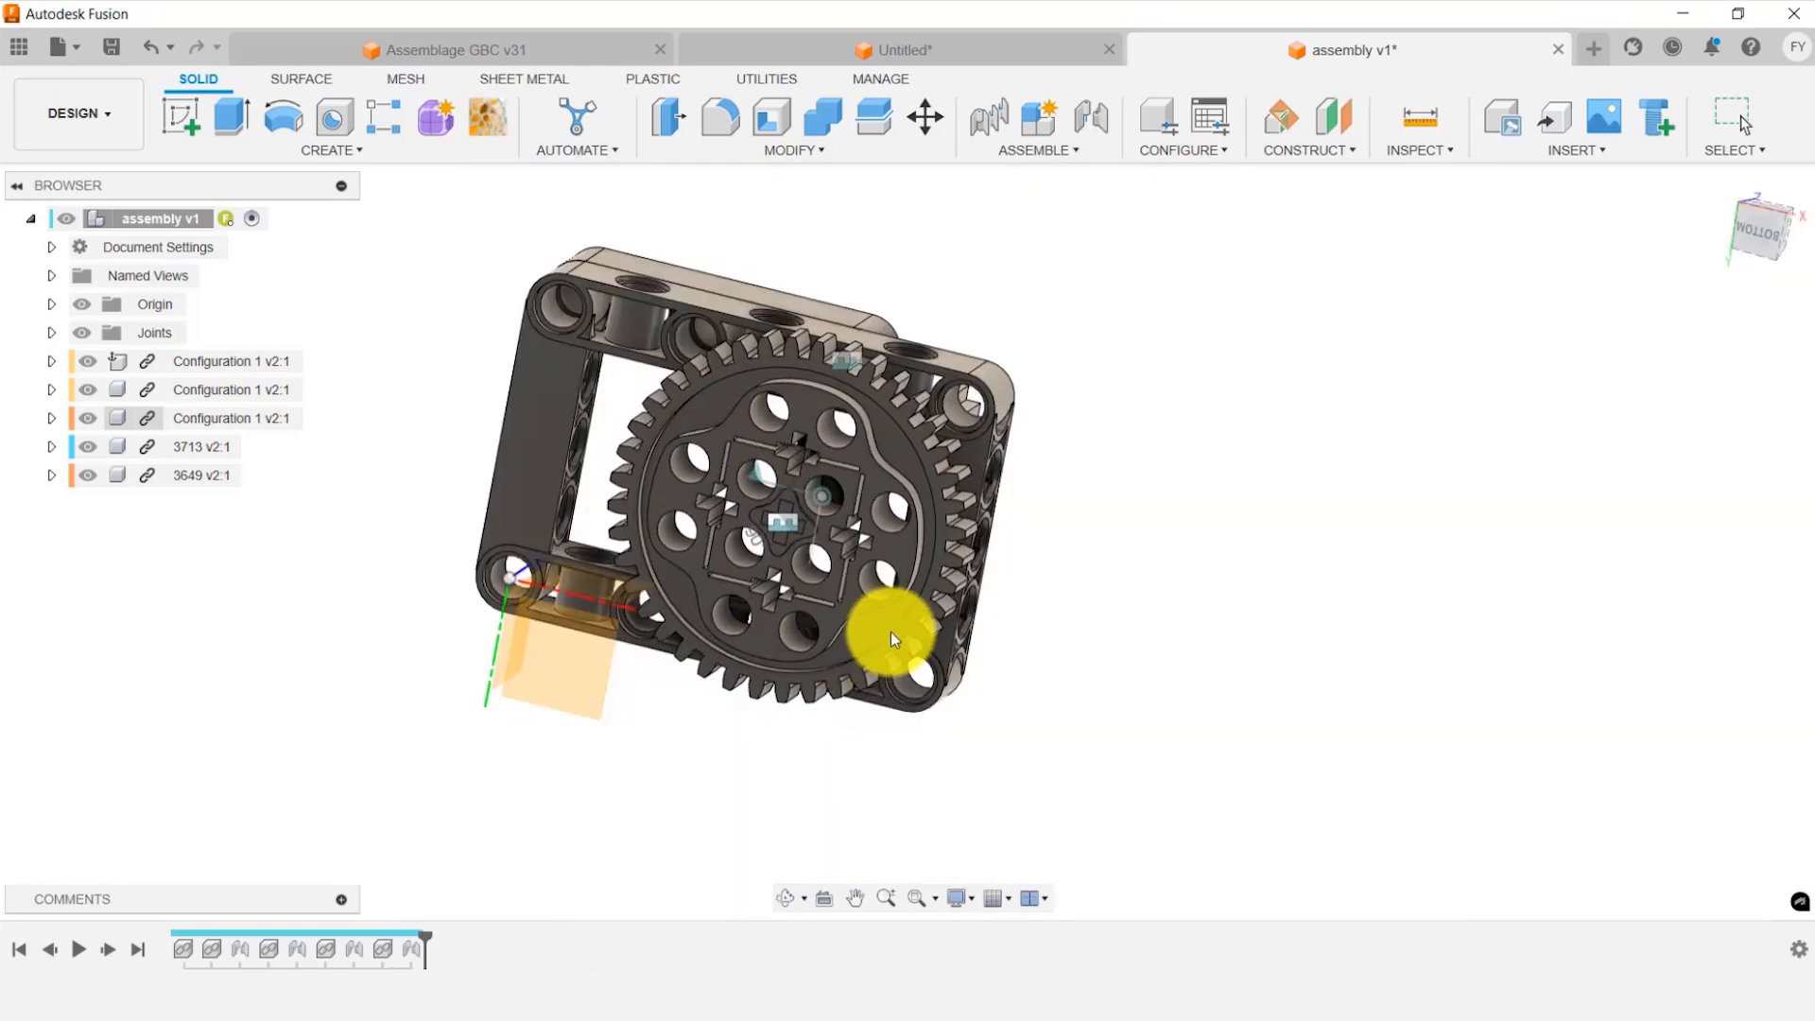
Rotate the joined gear around its axle to check the joint's motion.
middle_click_drag(1189, 431, 1002, 442, "shift")
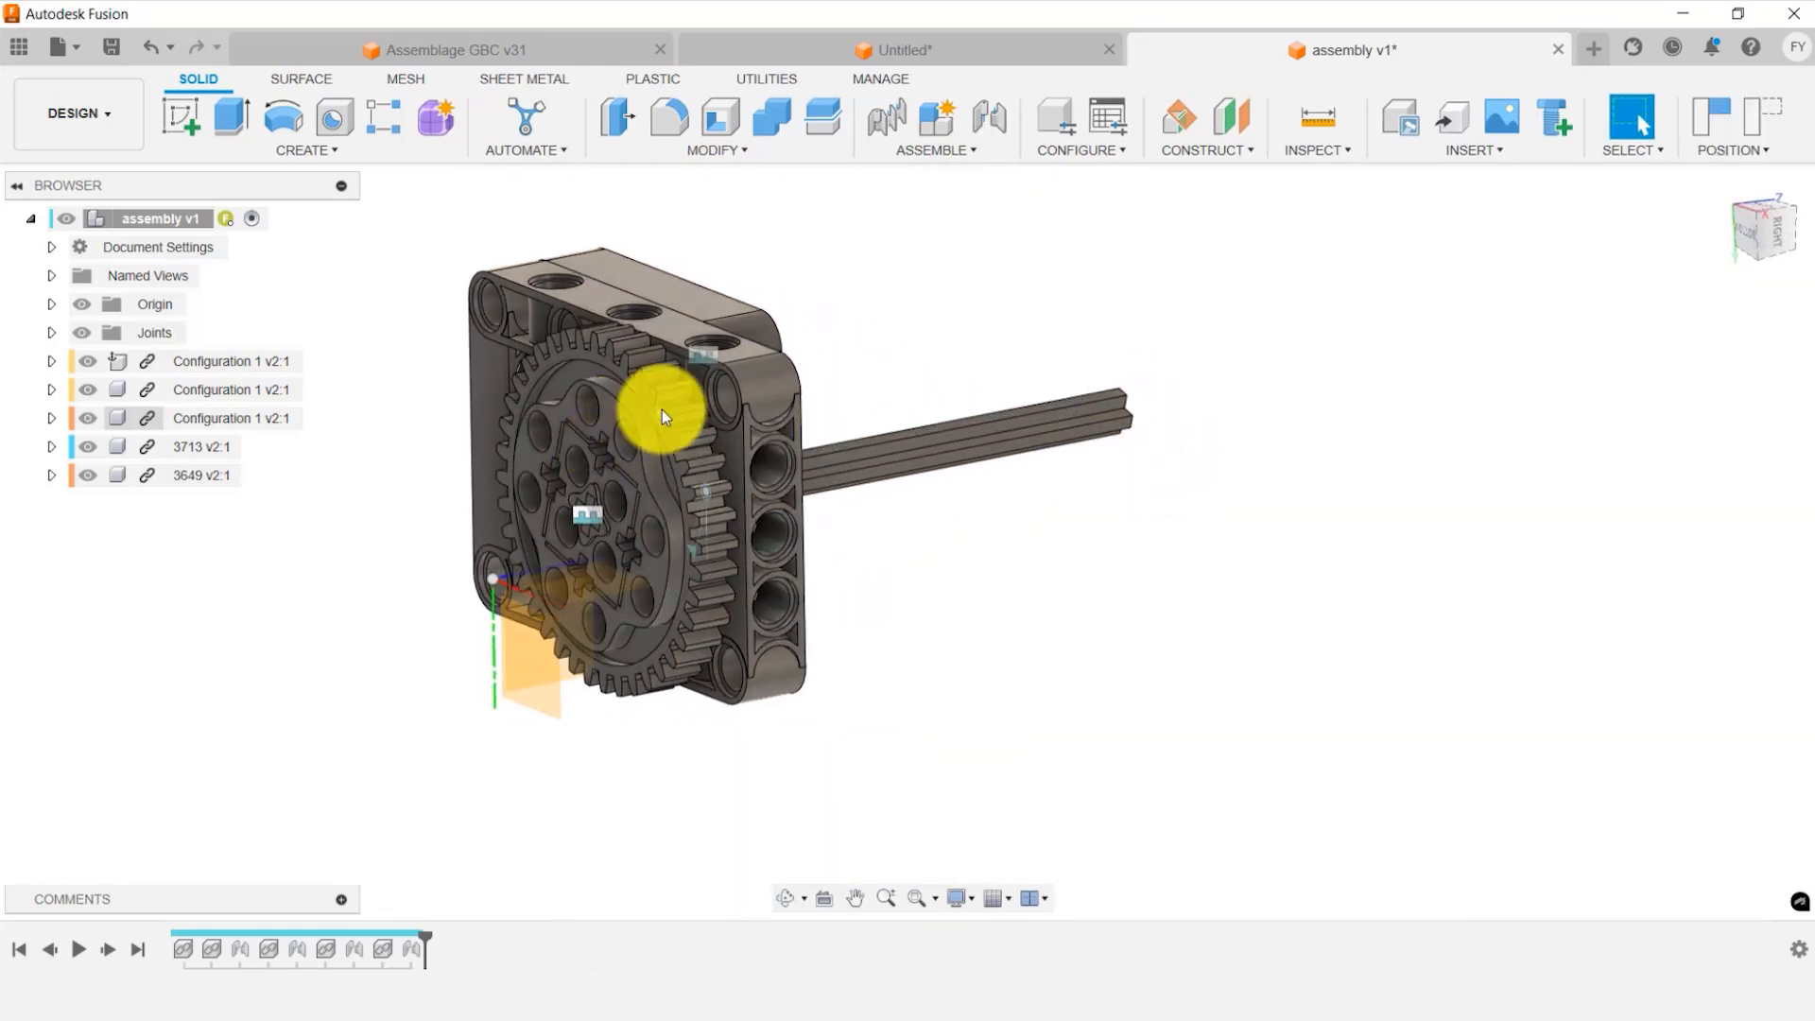
left_click_drag(664, 412, 658, 524)
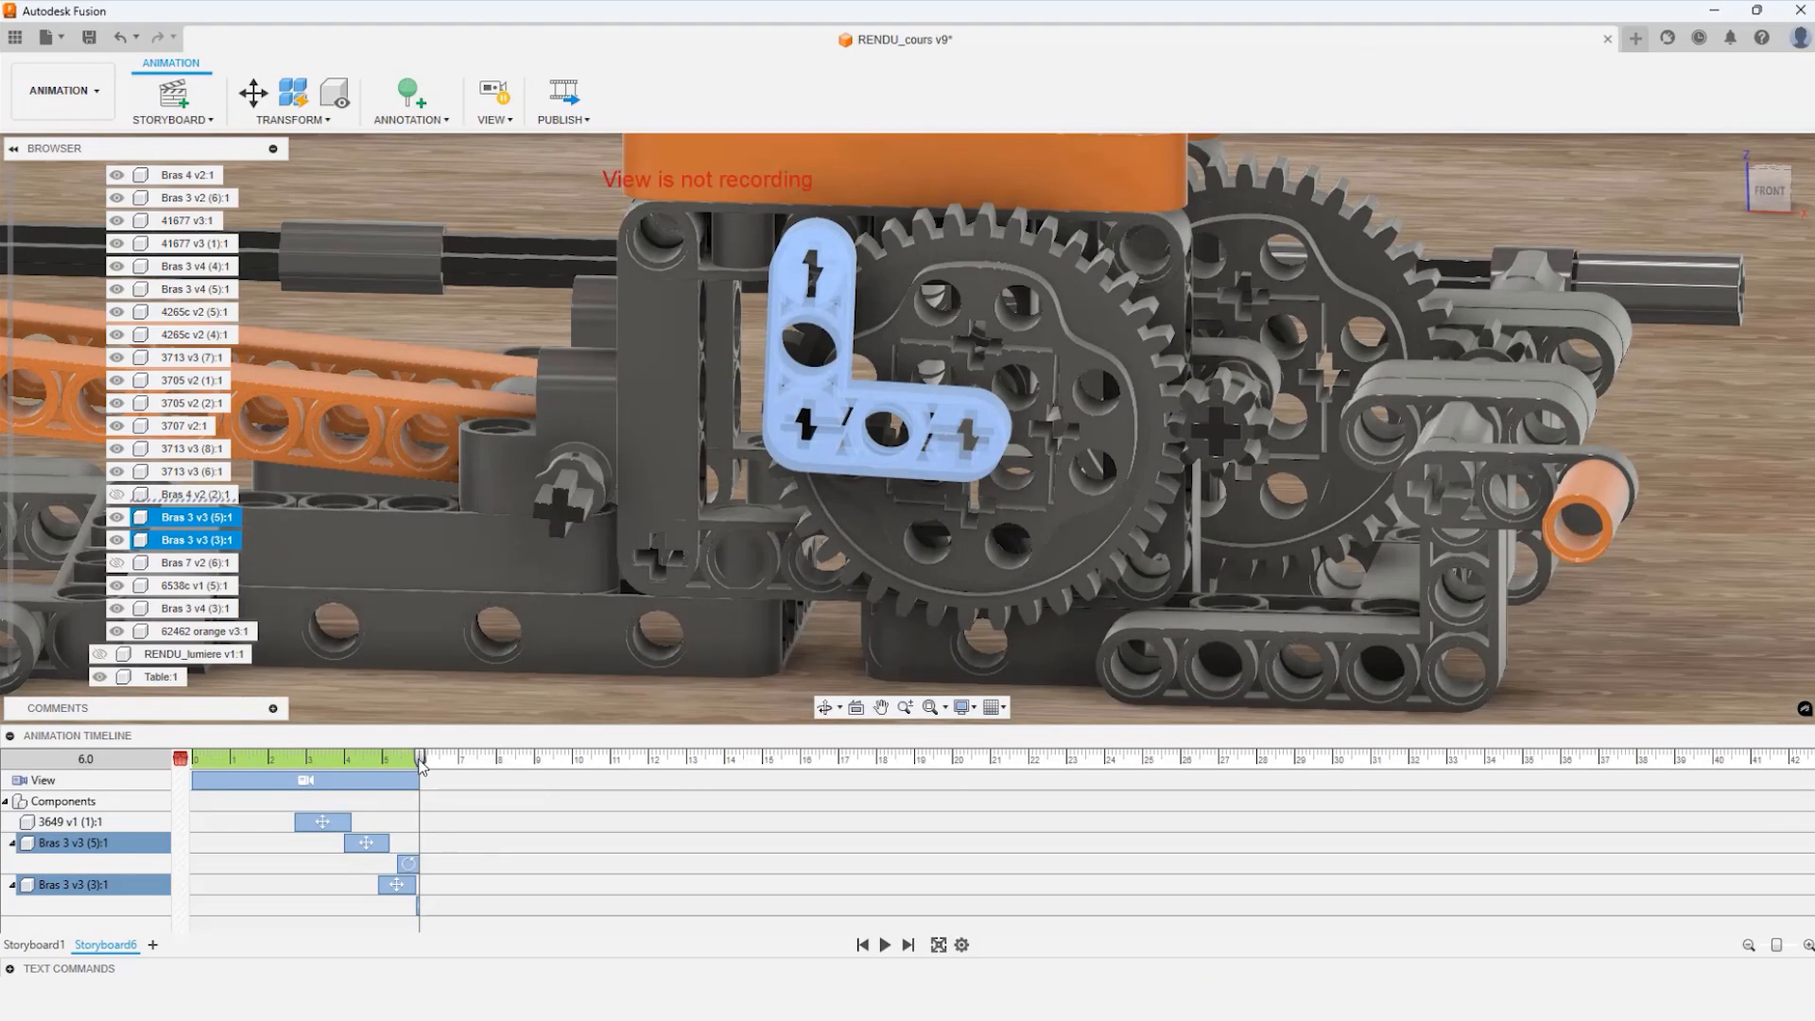
Move the playhead to 8.1 on the animation timeline and shift the second action of Bras 3 v3 (5):1 towards it.
left_click_drag(421, 761, 499, 761)
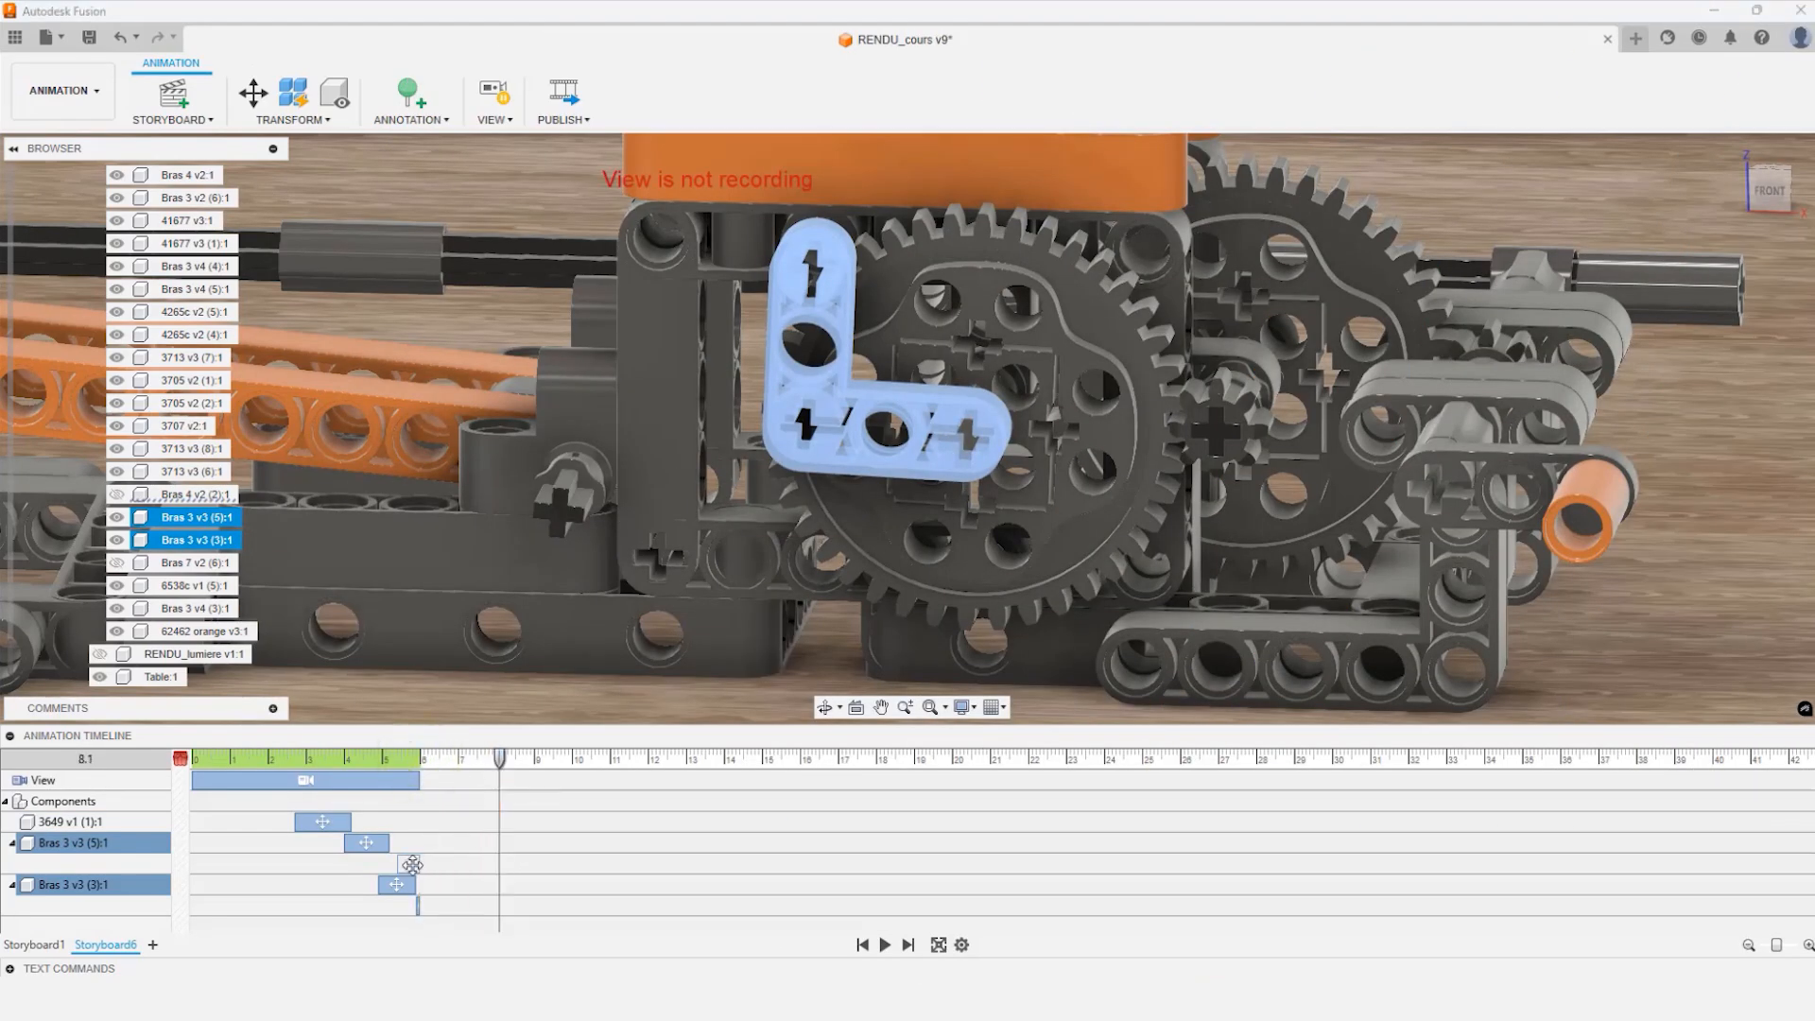
left_click_drag(408, 863, 486, 863)
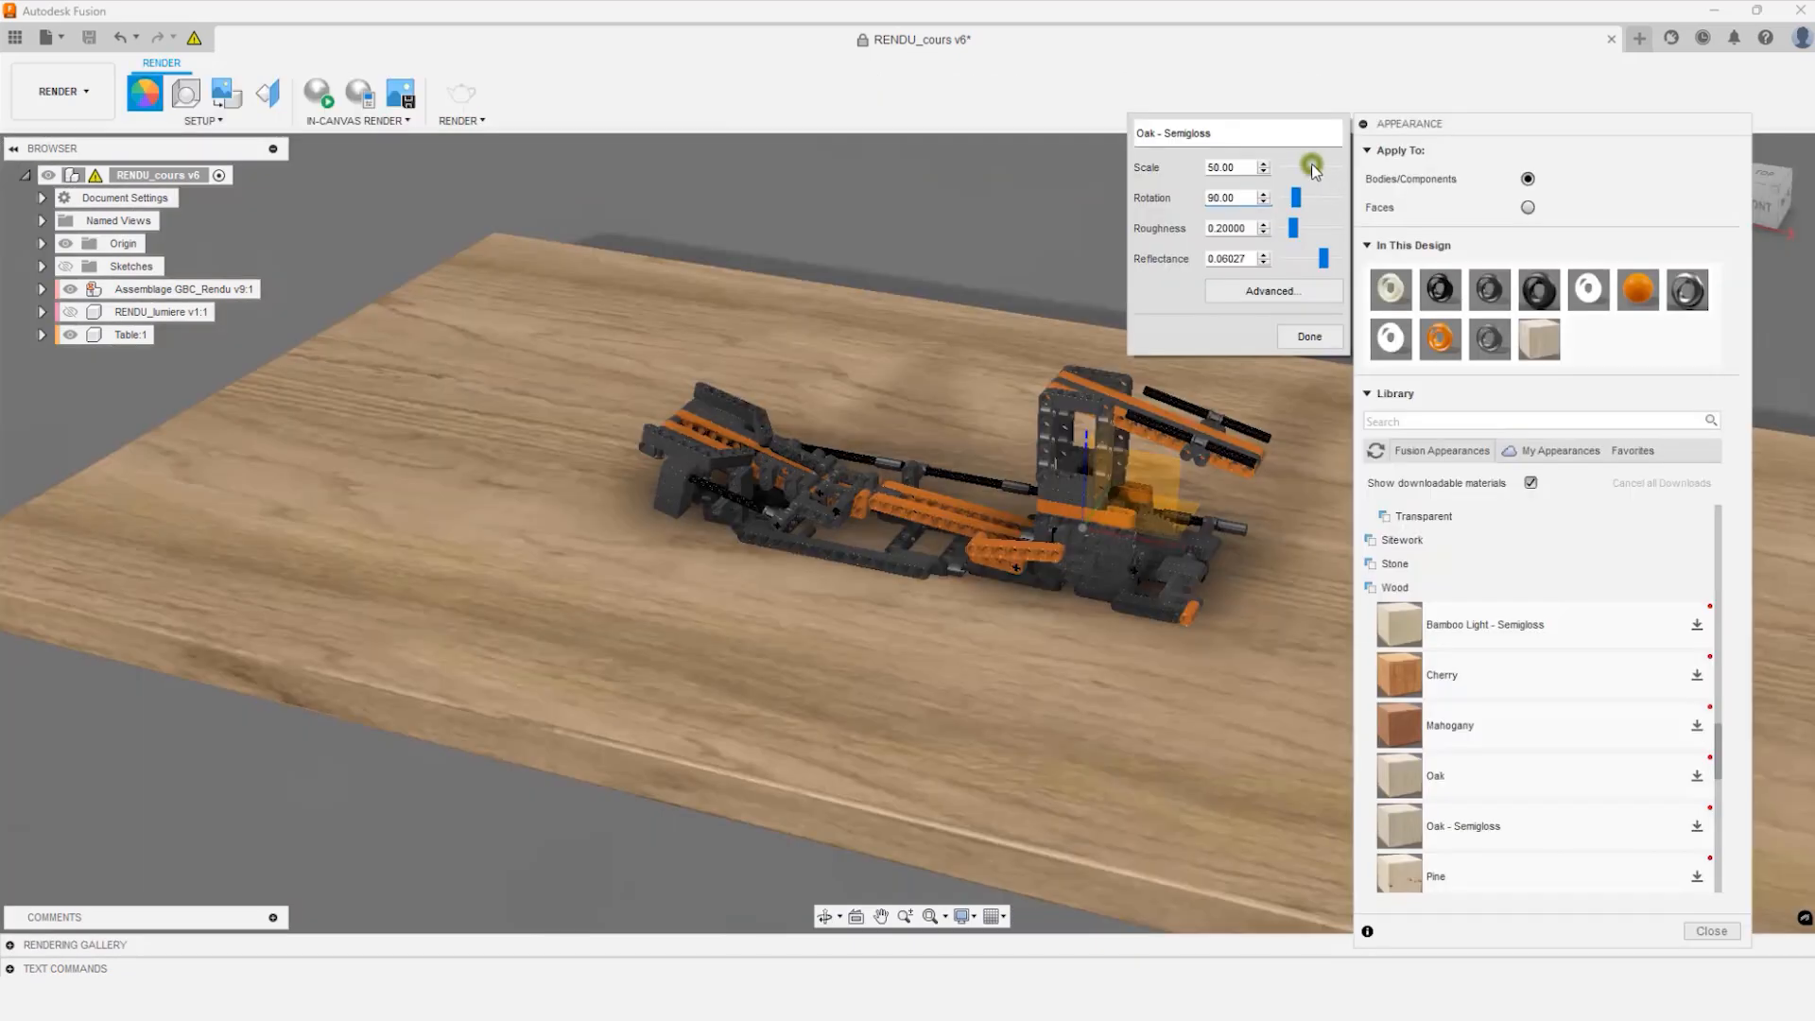
Set the texture scale of the table's Oak - Semigloss appearance to 45.
left_click(1312, 167)
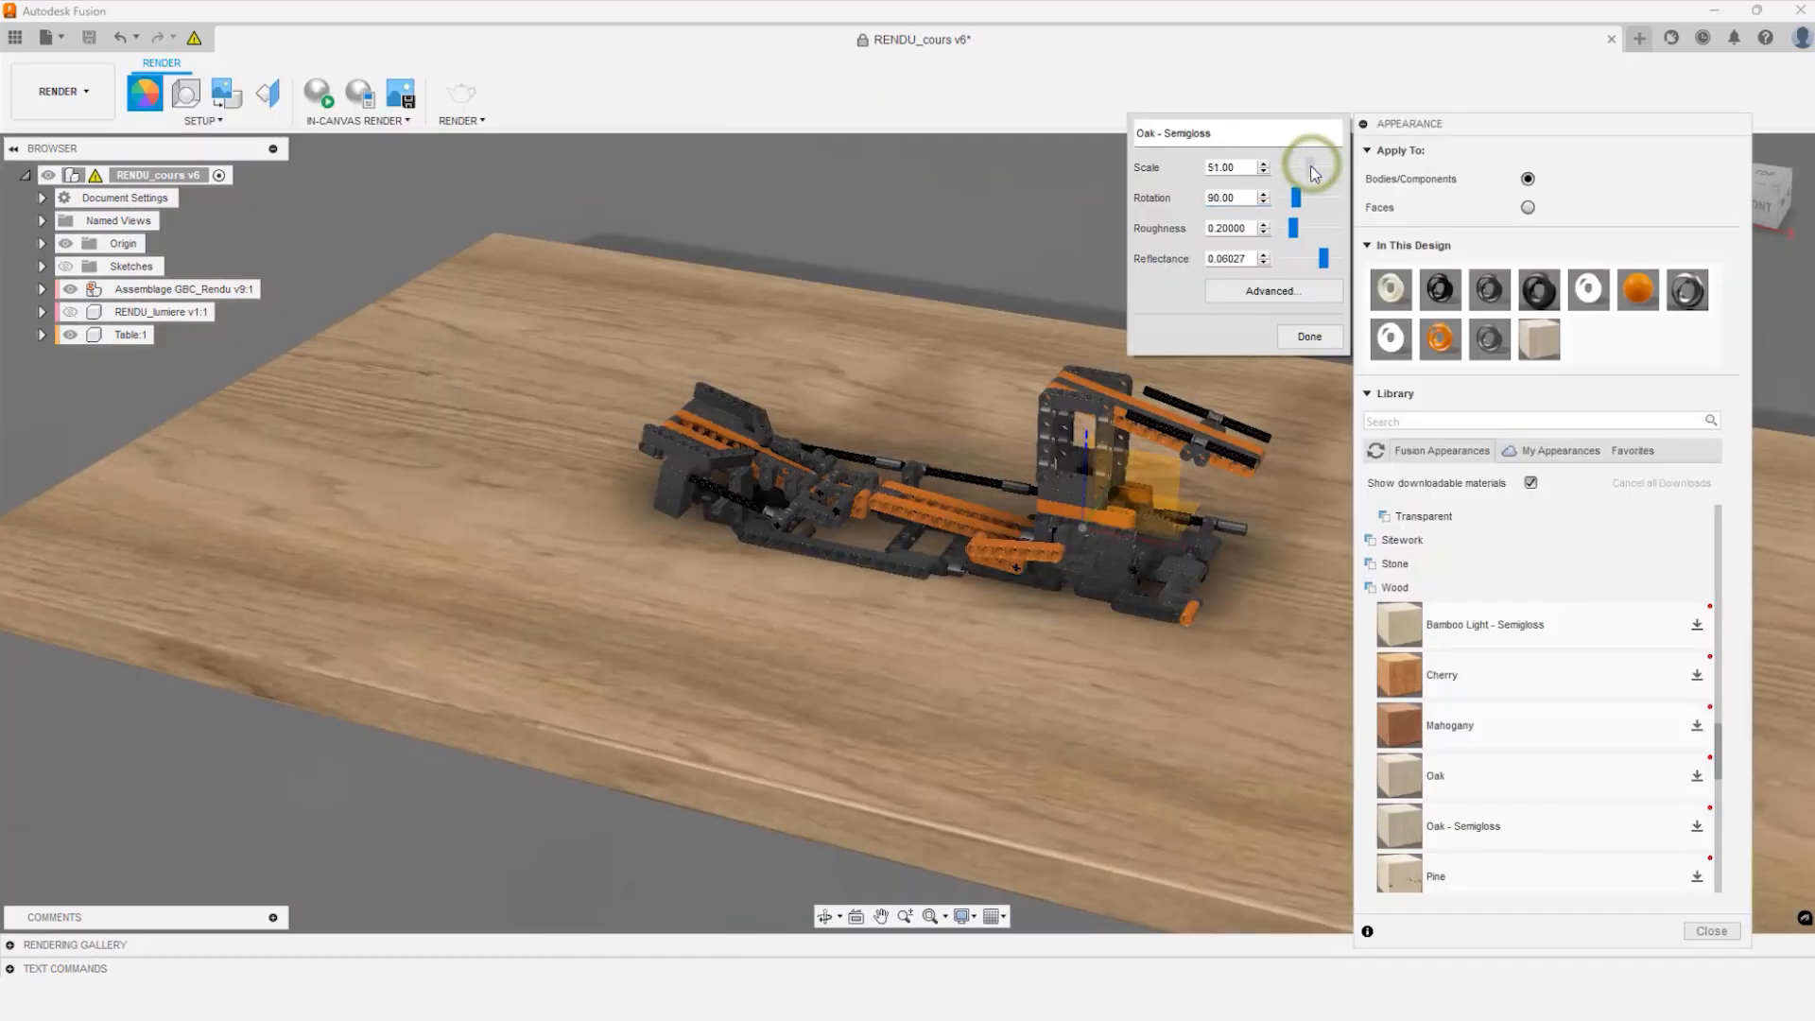
left_click_drag(1312, 170, 1311, 168)
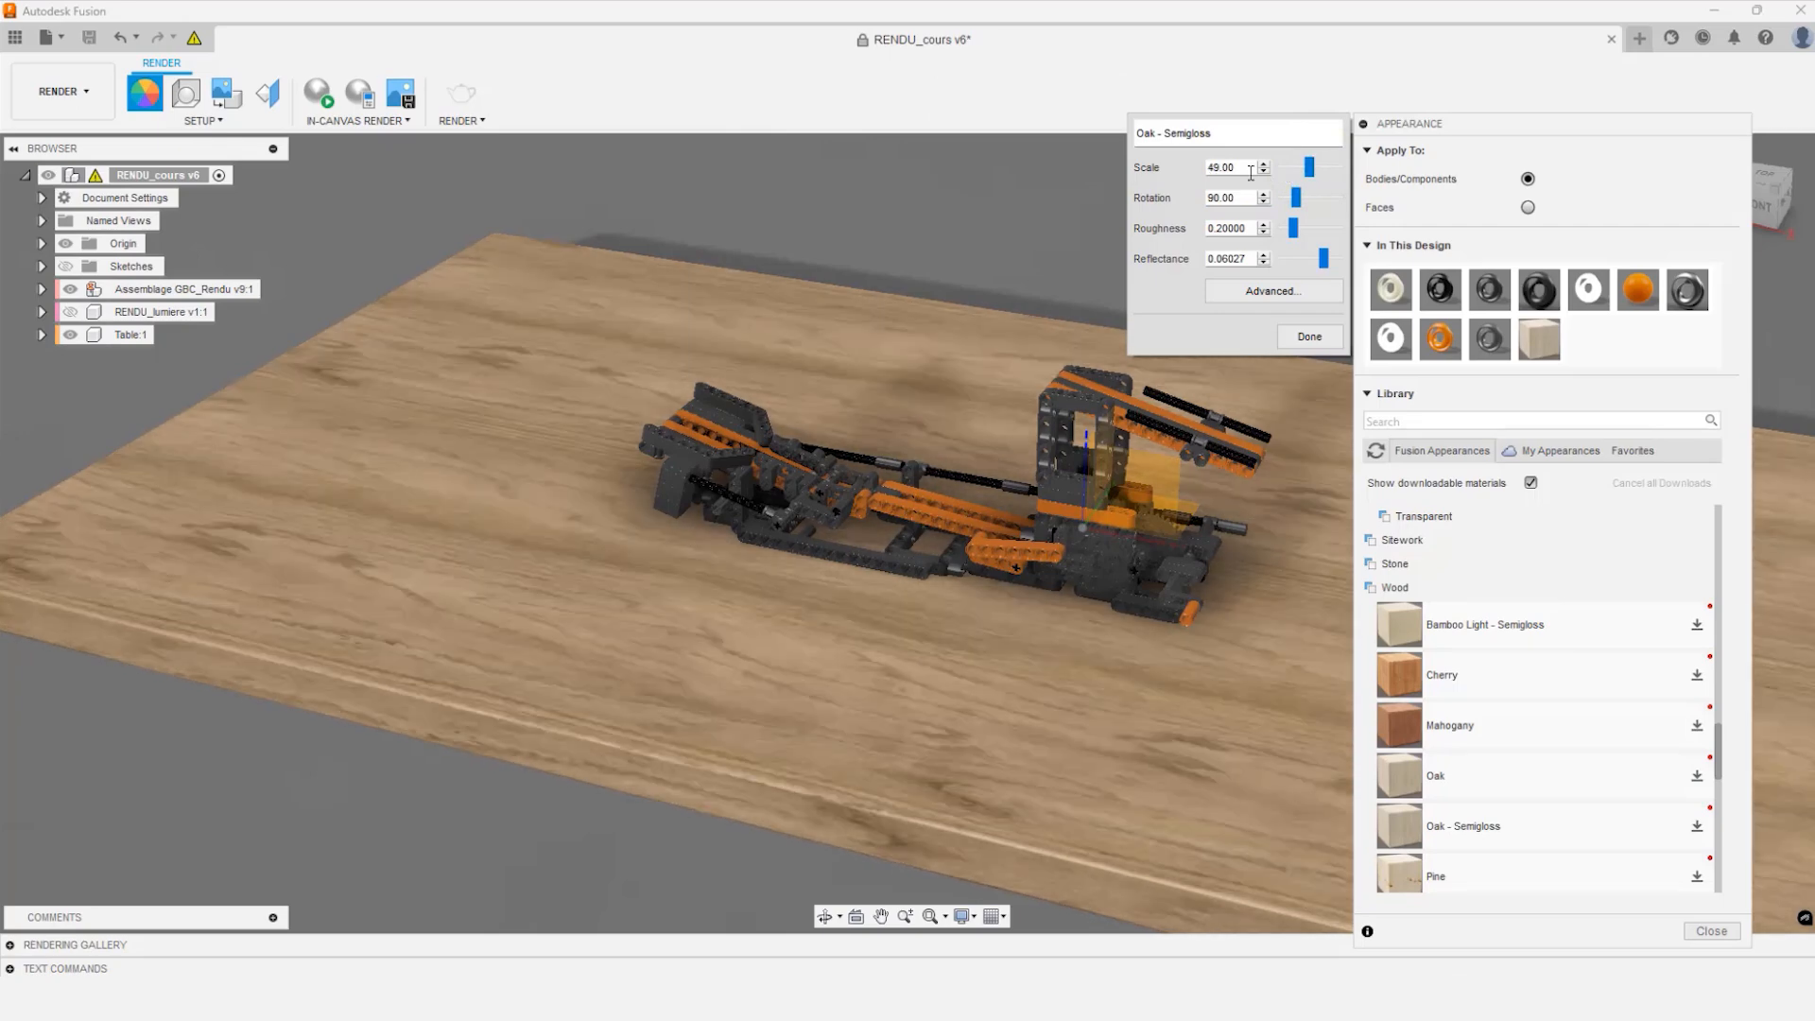
left_click(1248, 171)
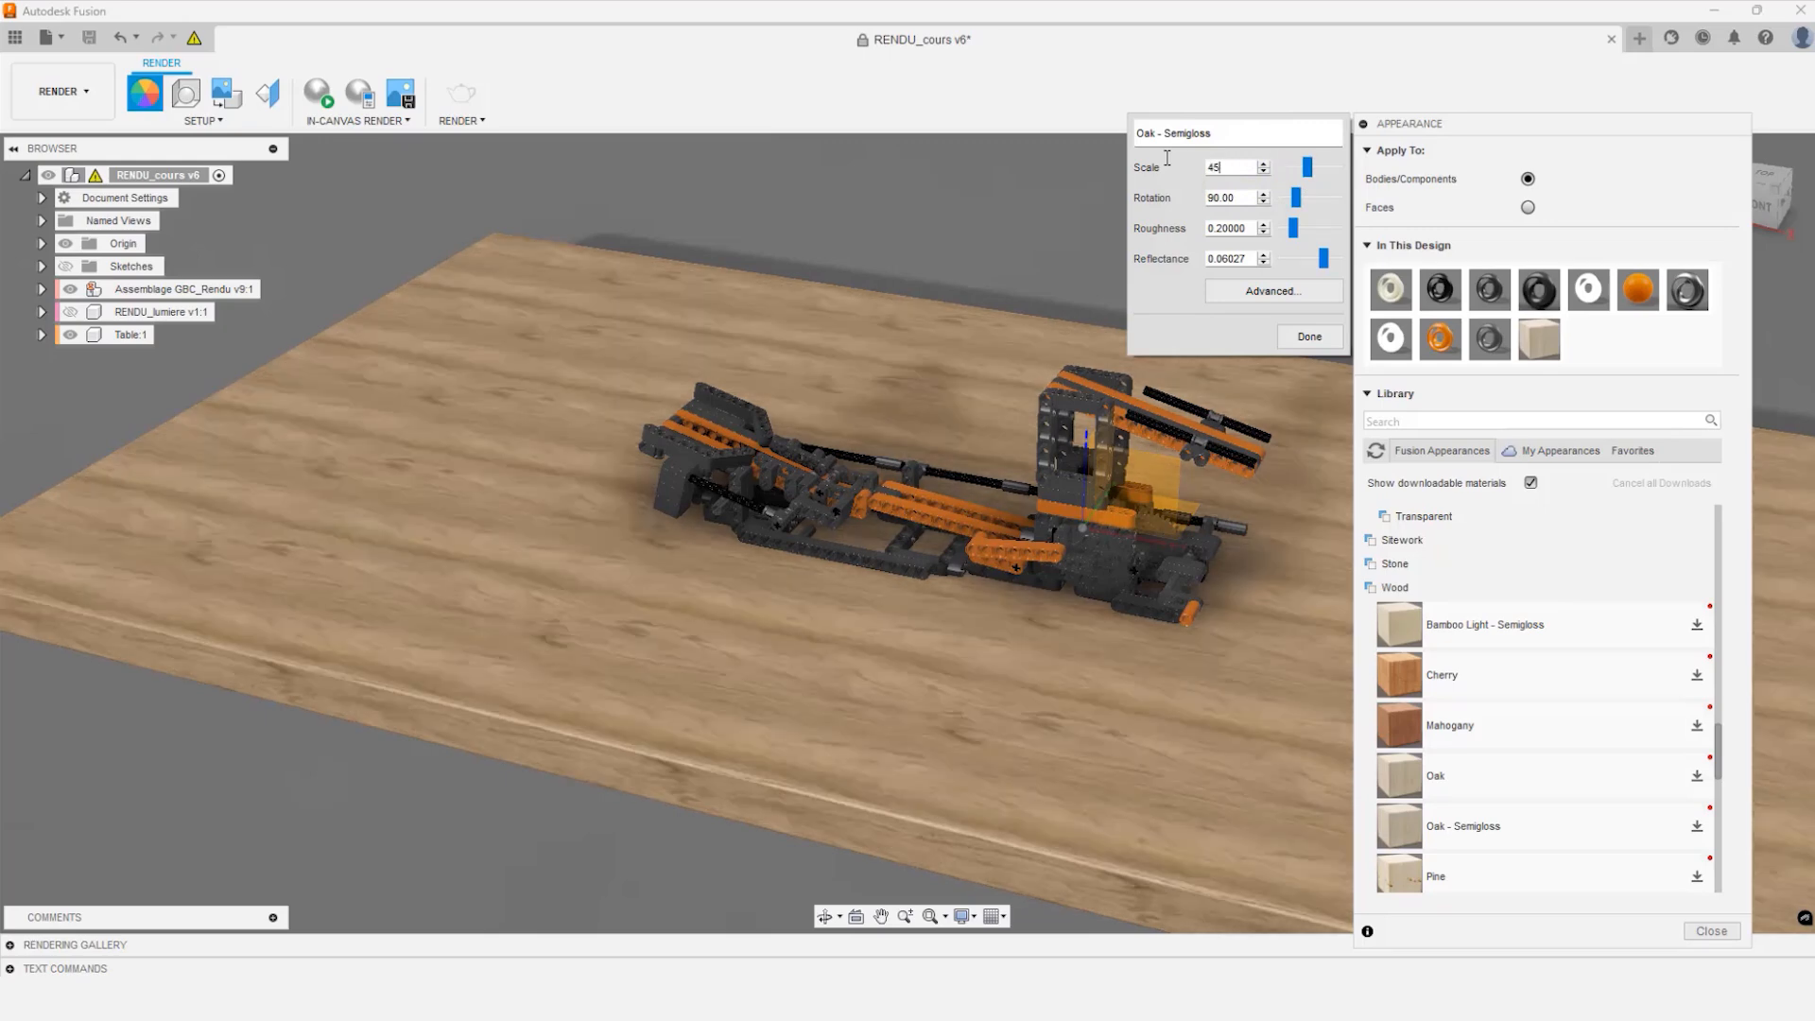
Open the emissivity luminance of the Plastic - lumieres appearance for editing in its advanced material settings.
double_click(1391, 338)
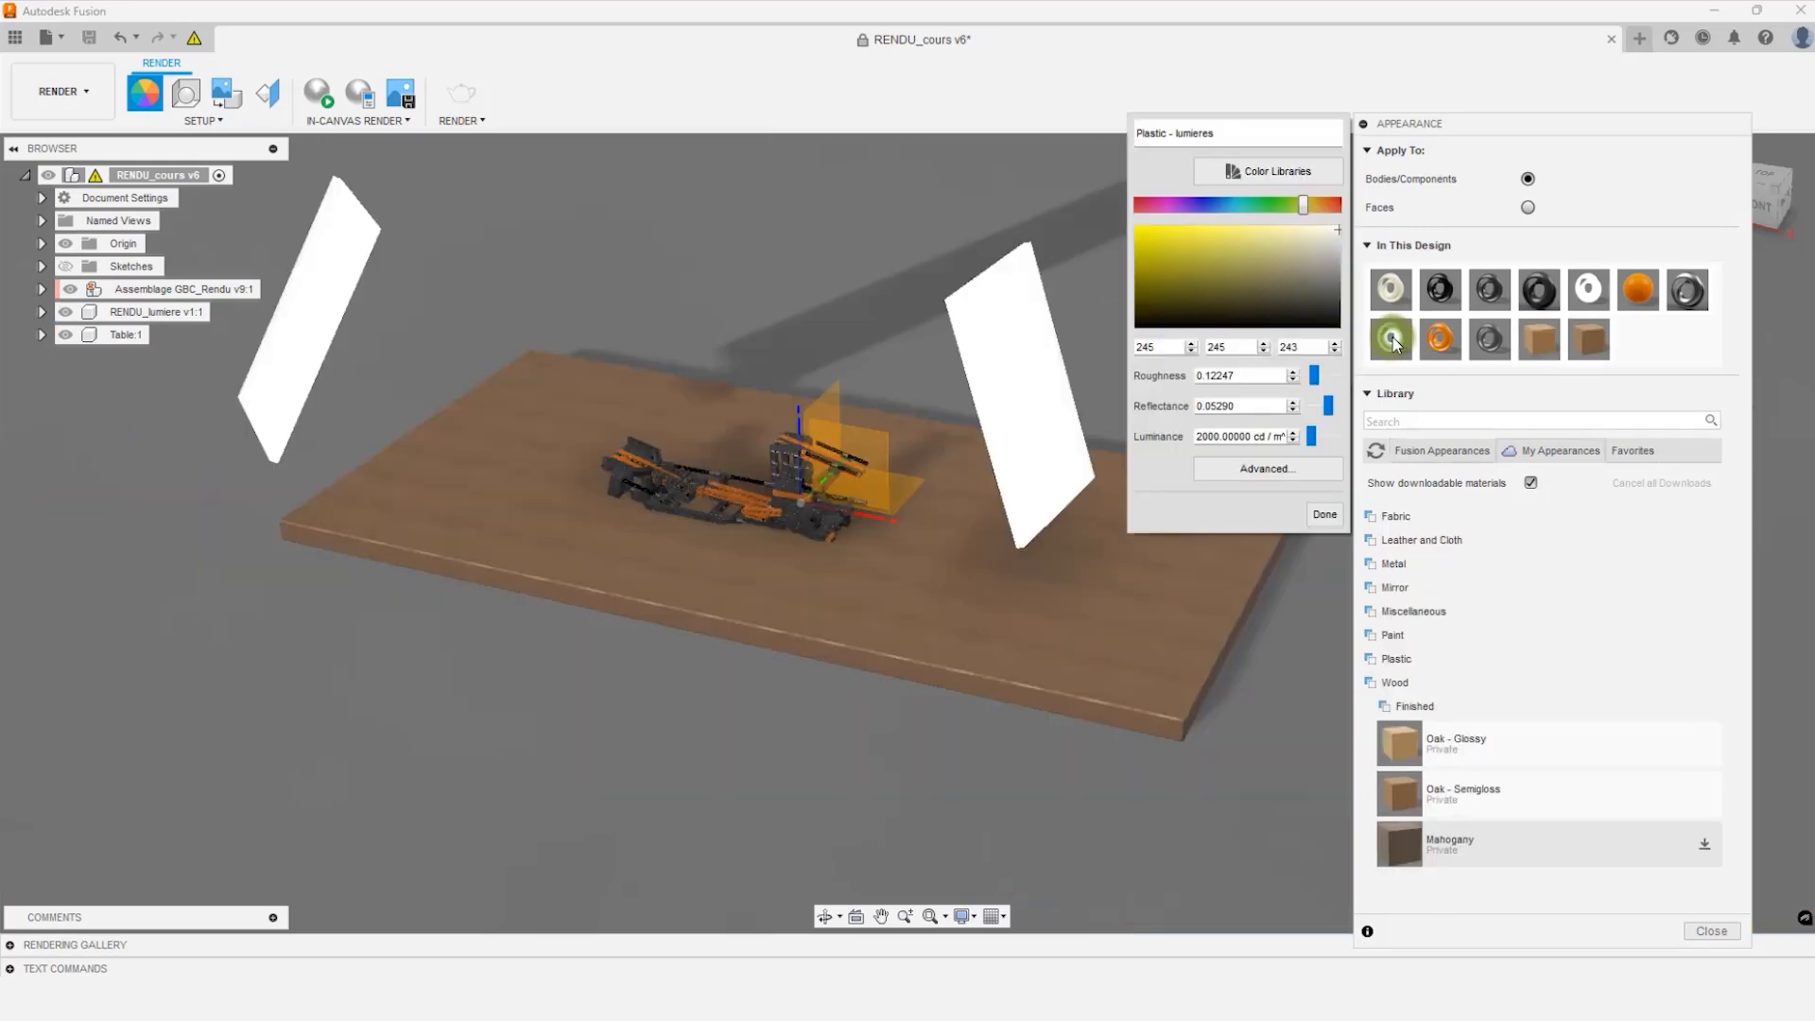
left_click(1272, 470)
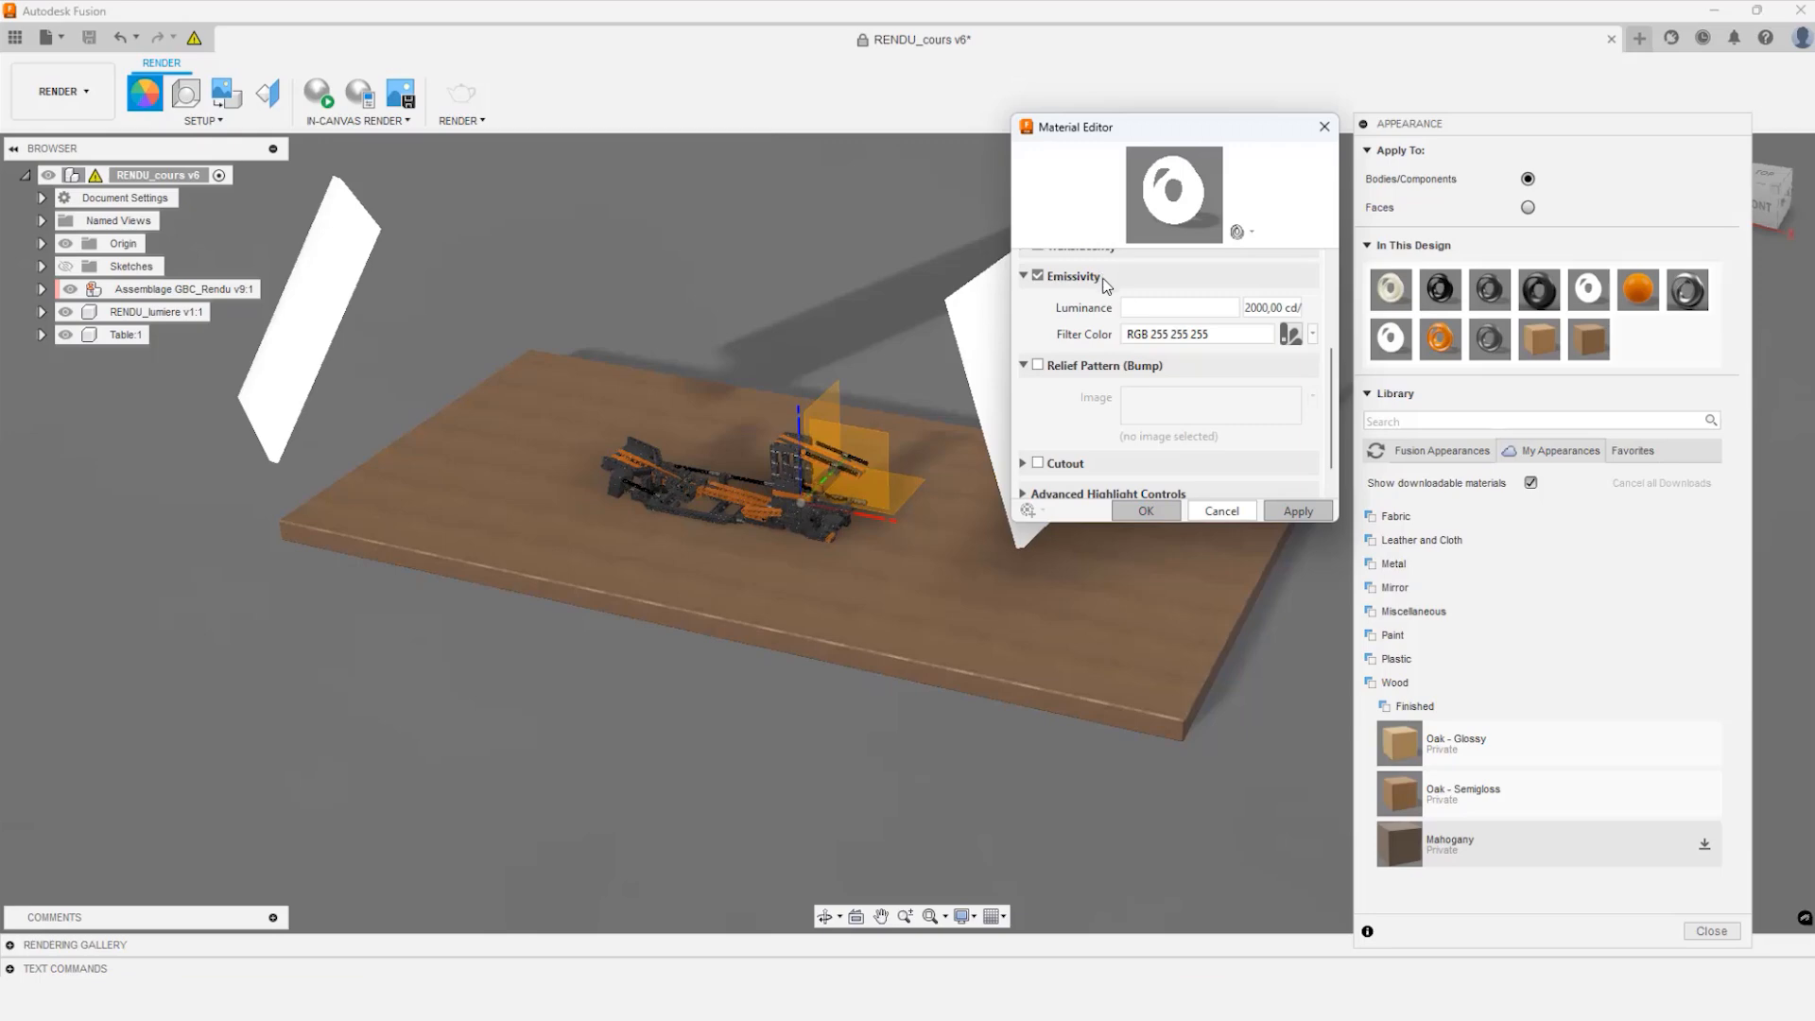
left_click(1268, 304)
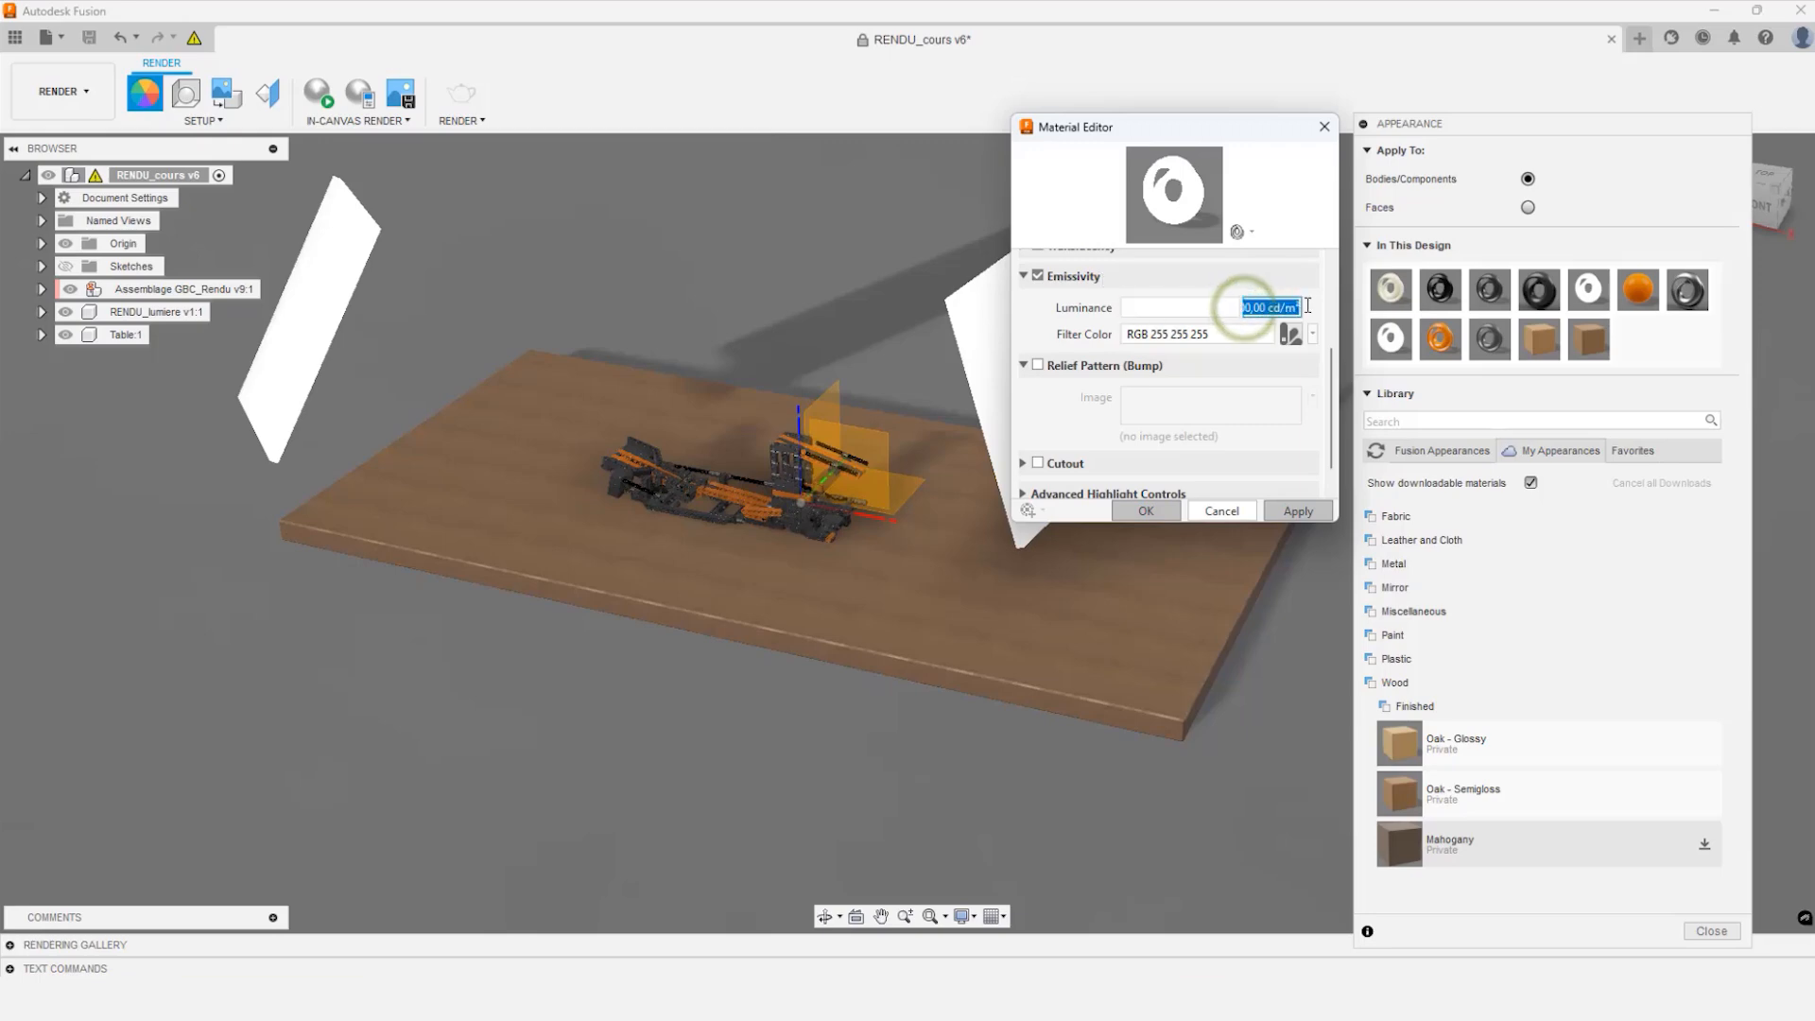
left_click_drag(1301, 307, 1246, 309)
left_click(1269, 309)
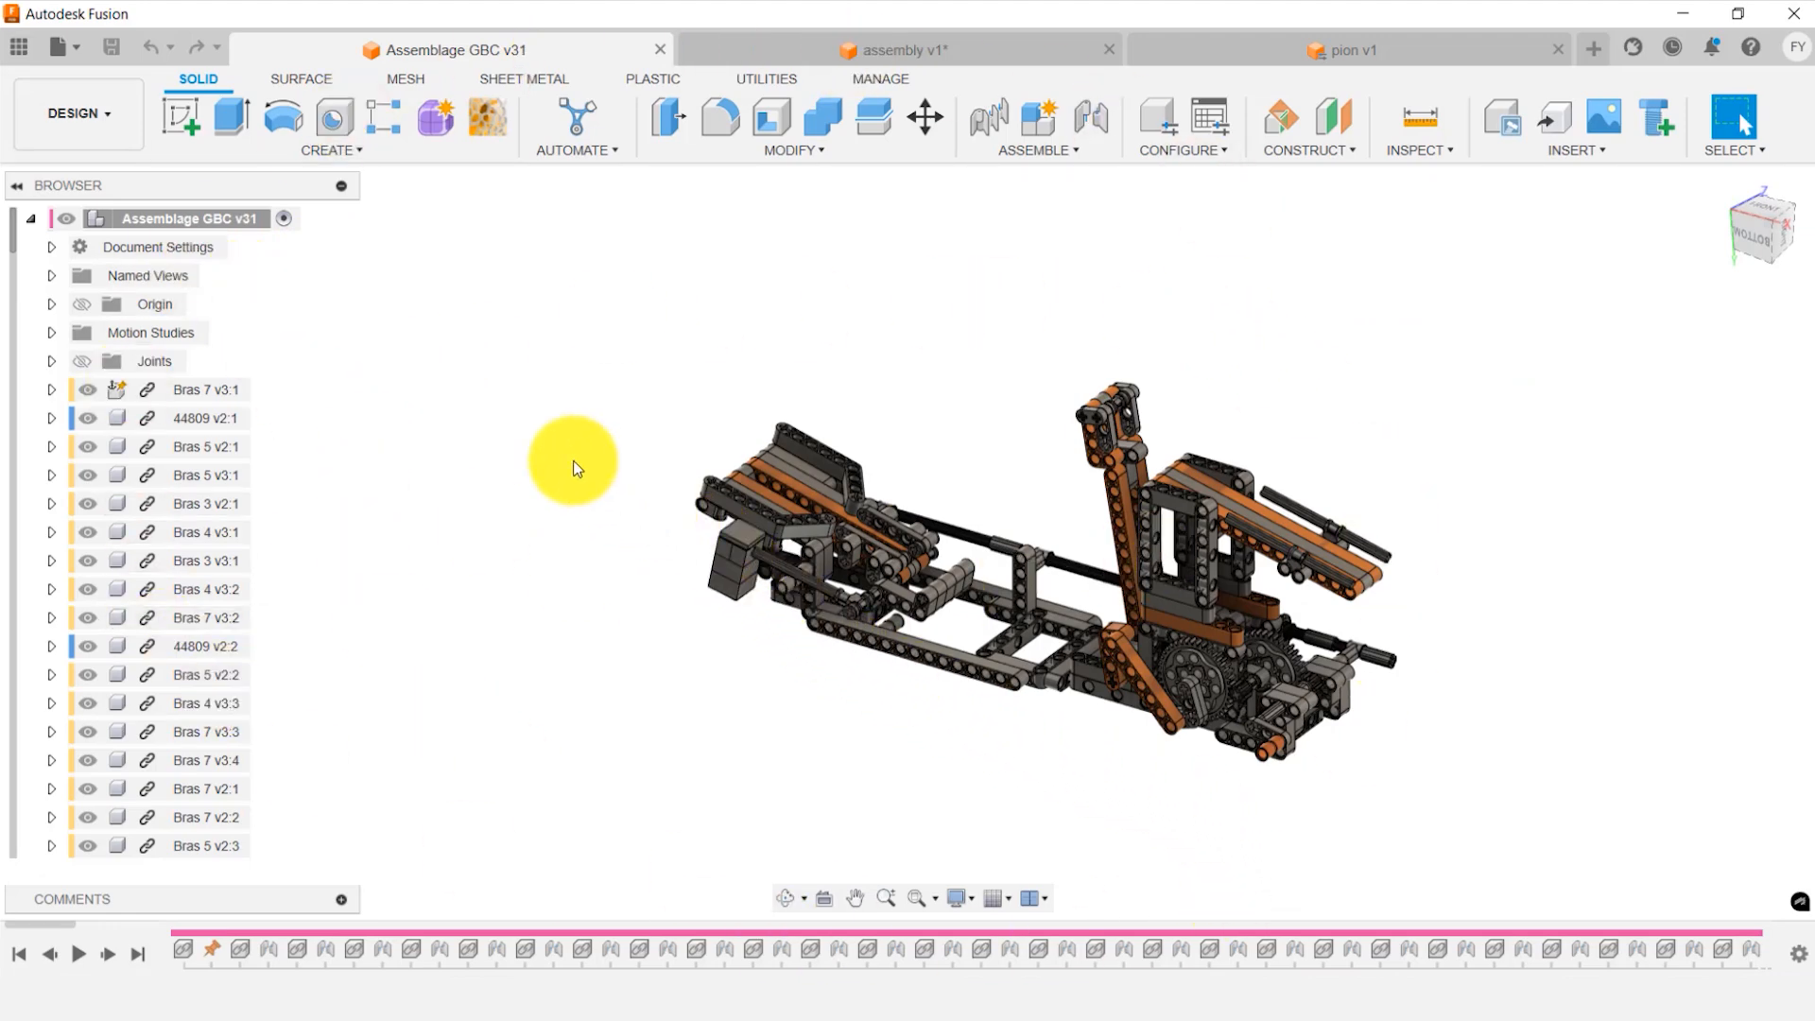
Look through the design files stored in the rendu project folder.
left_click(17, 45)
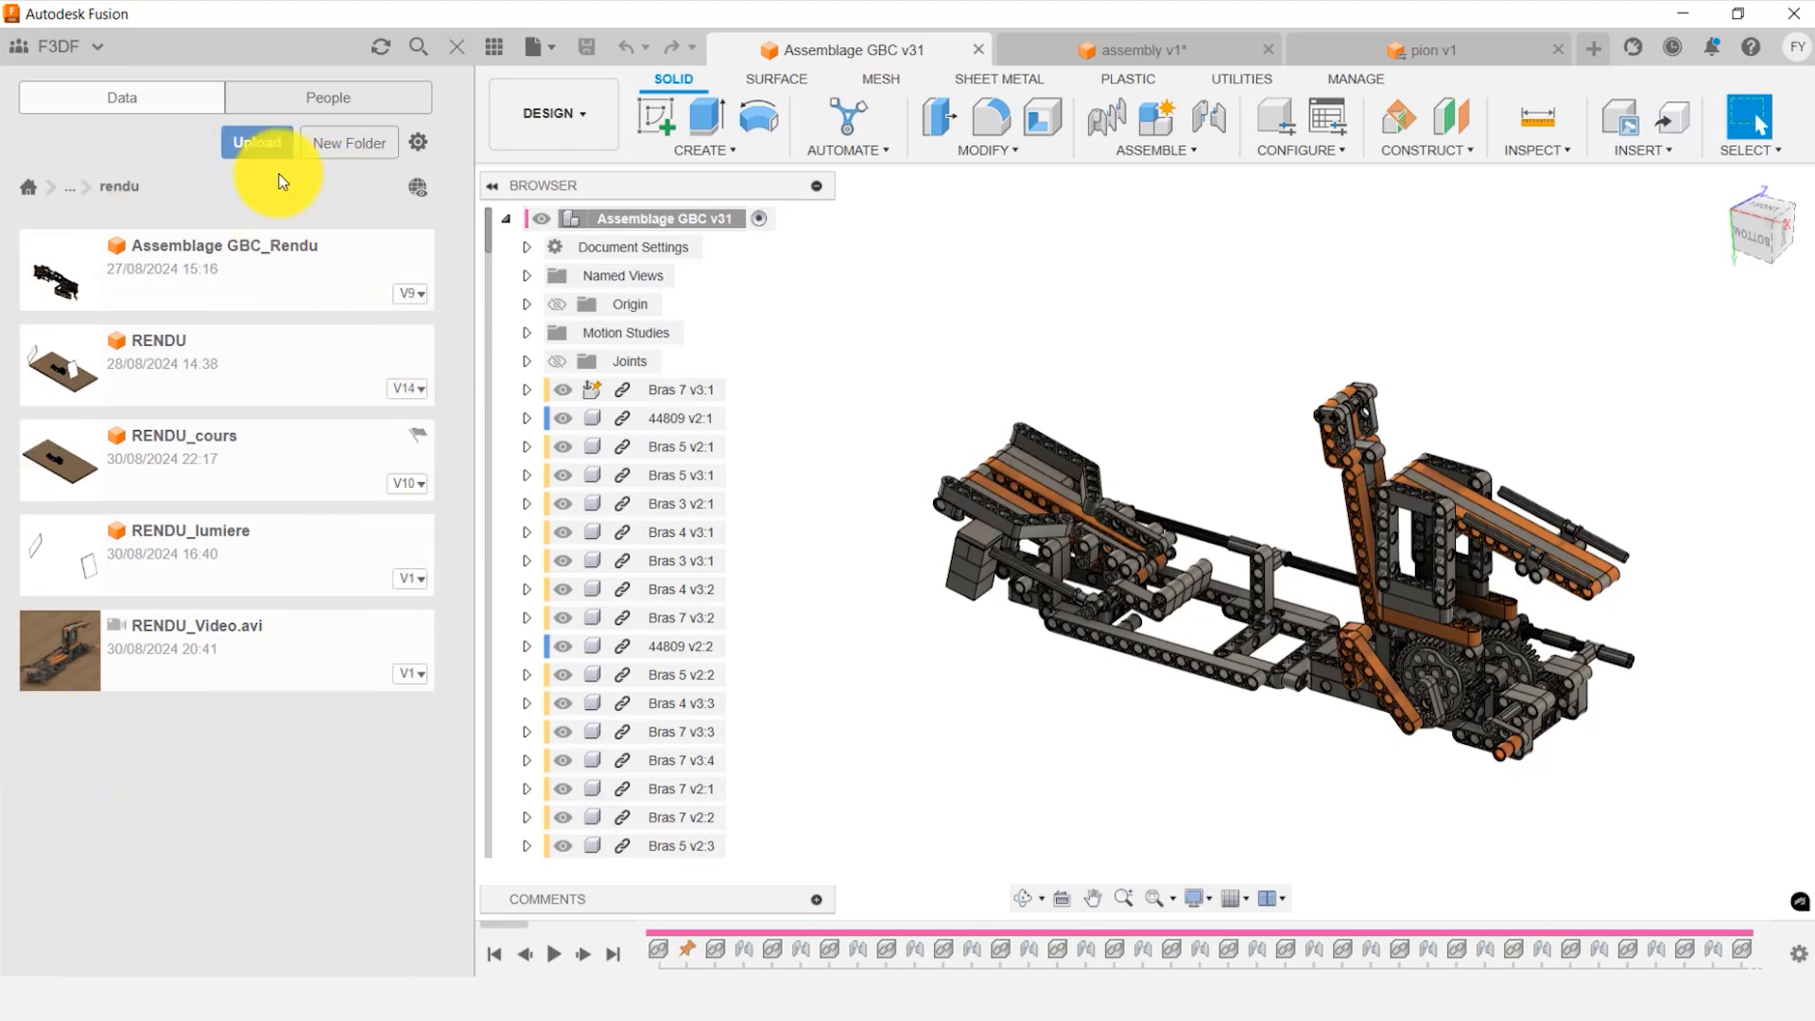
left_click(458, 47)
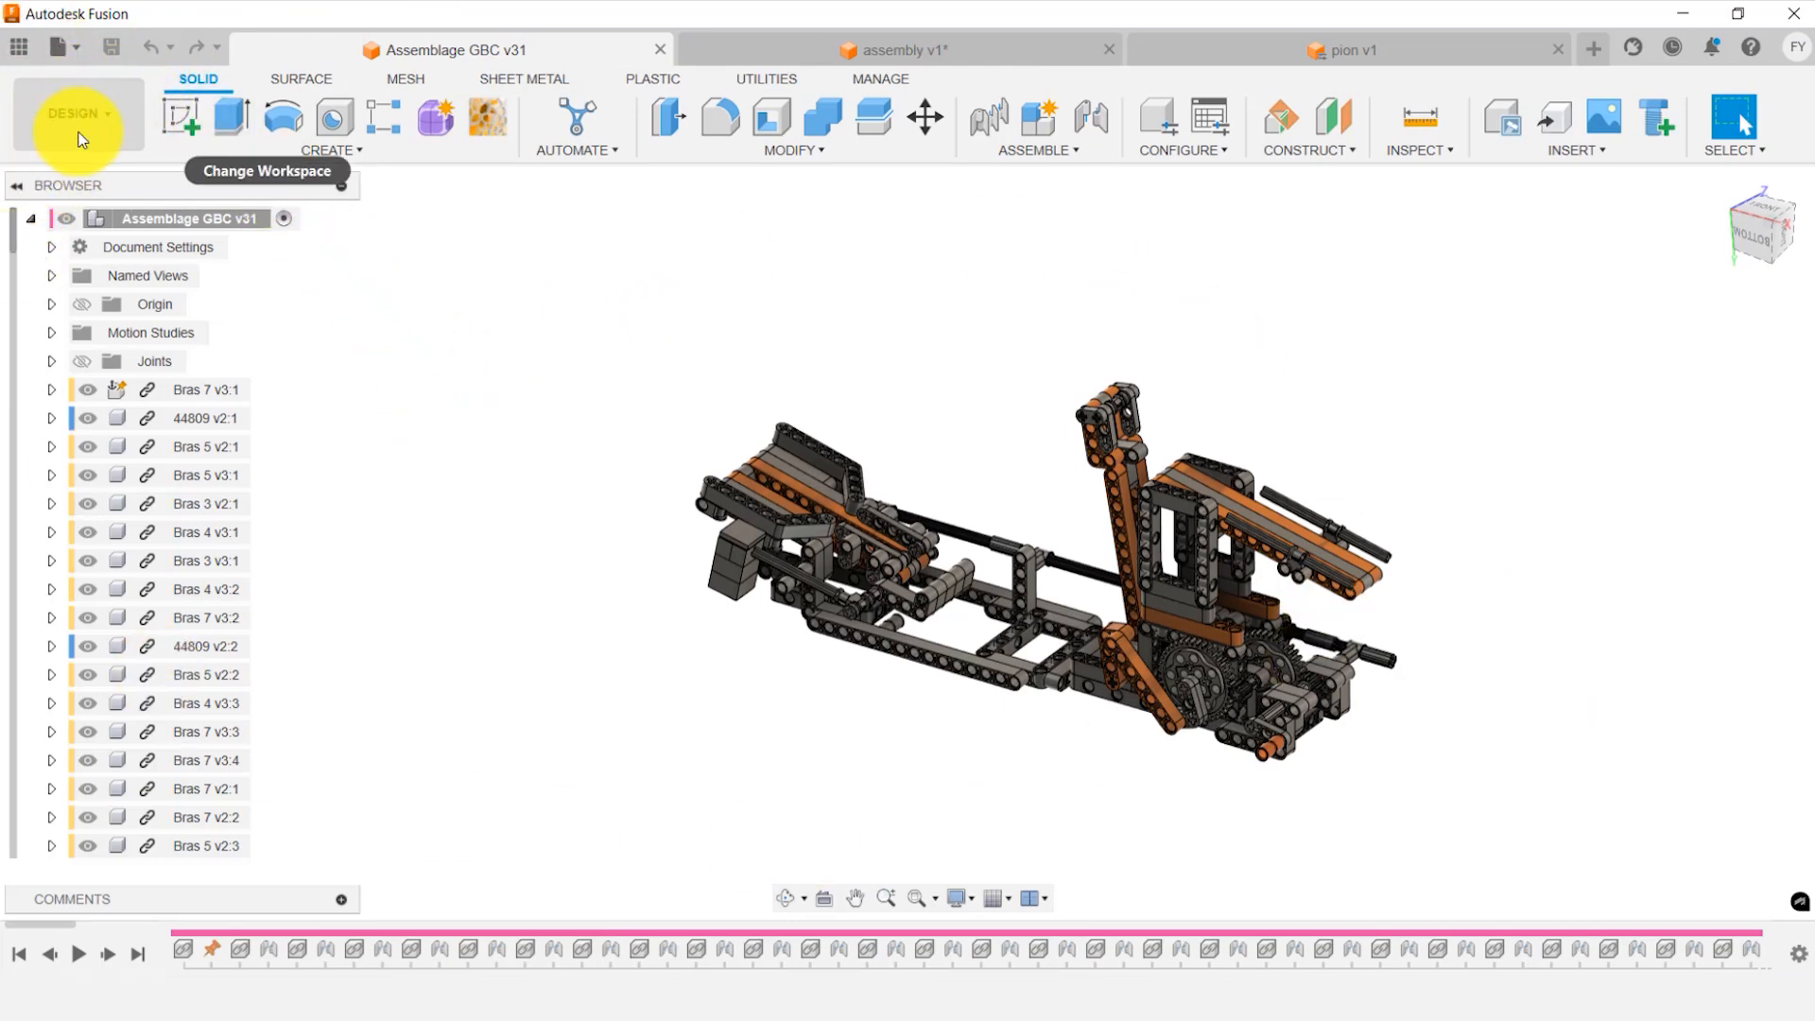
Review the available workspaces, including the Drawing options, and show the surface modelling tools.
left_click(110, 116)
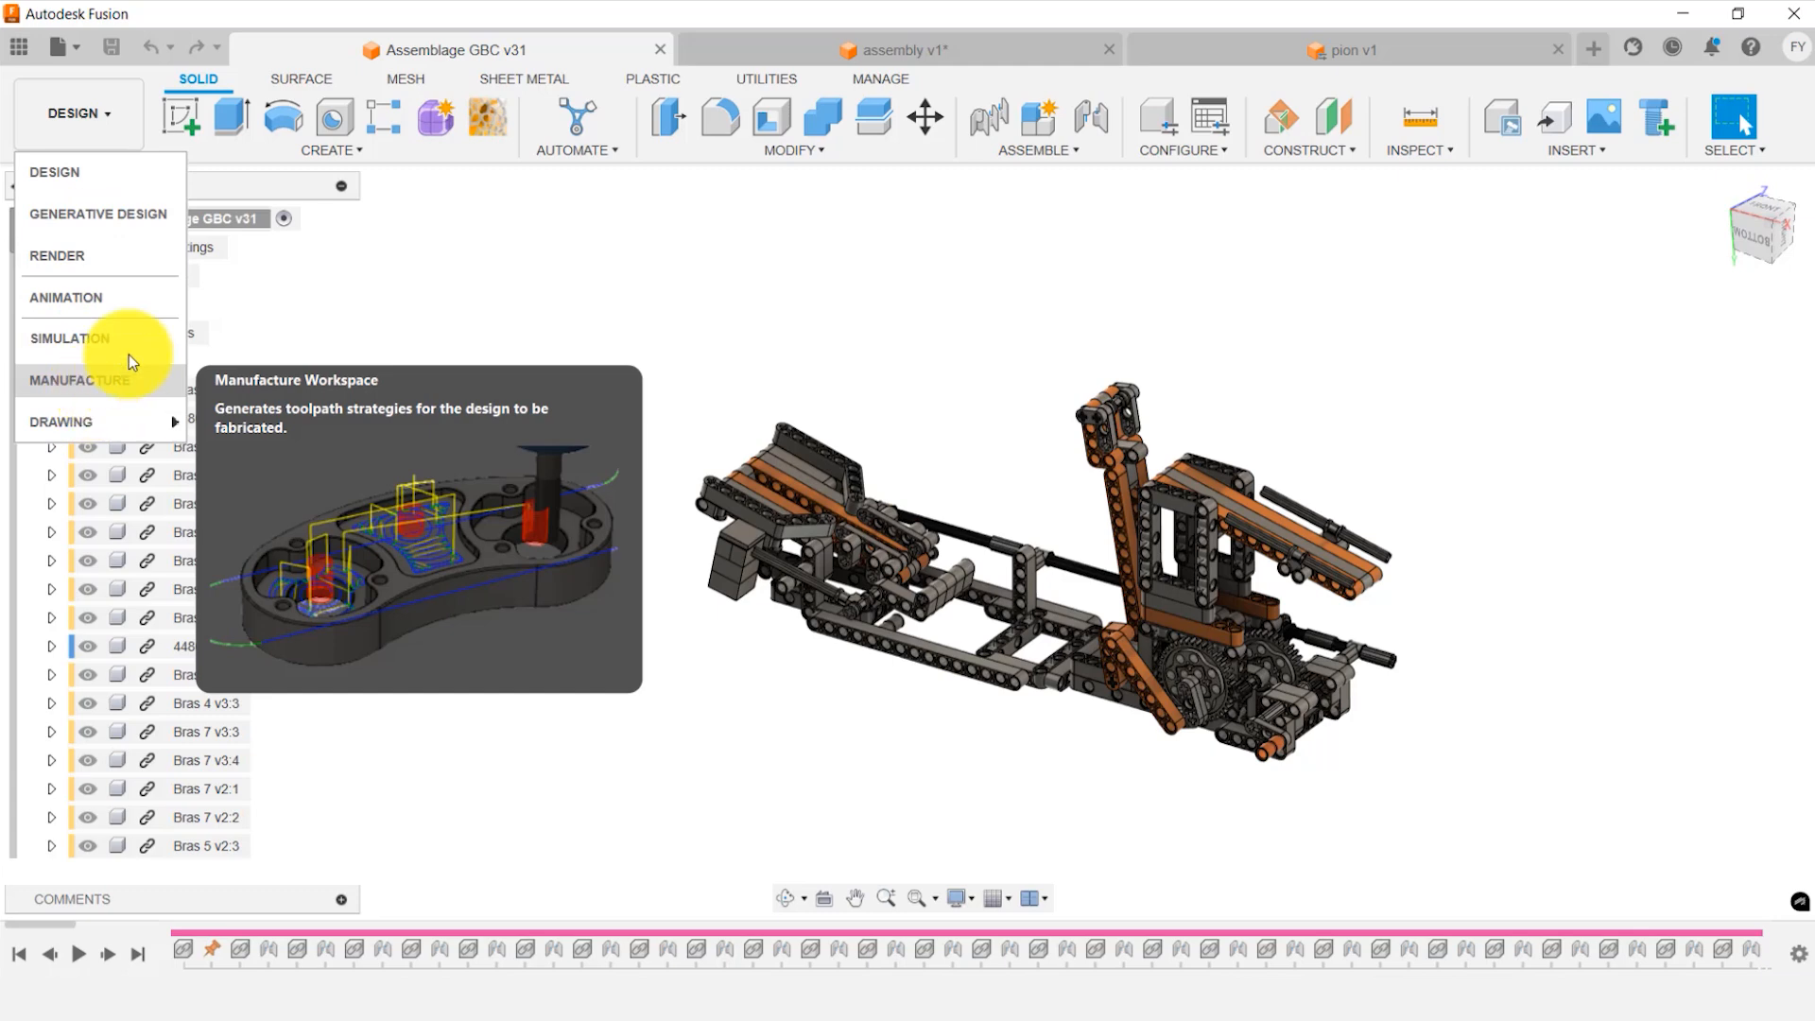
mouse_move(142, 421)
left_click(463, 317)
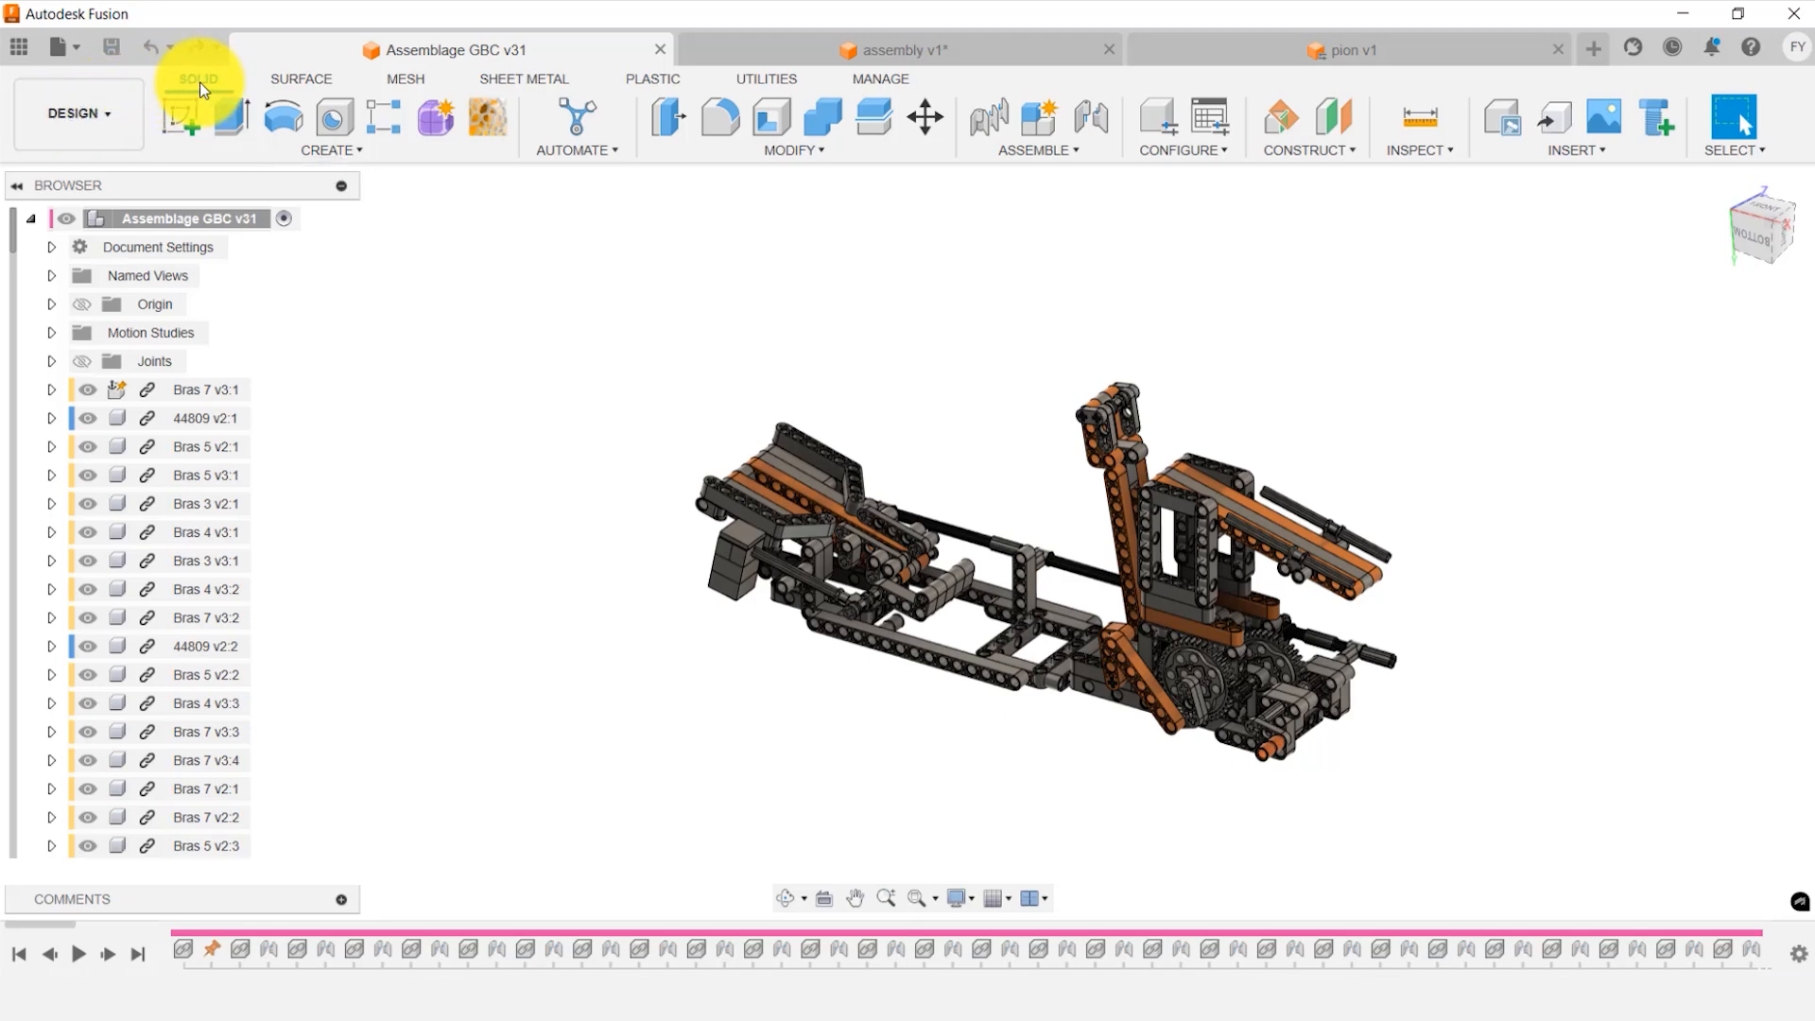
left_click(293, 77)
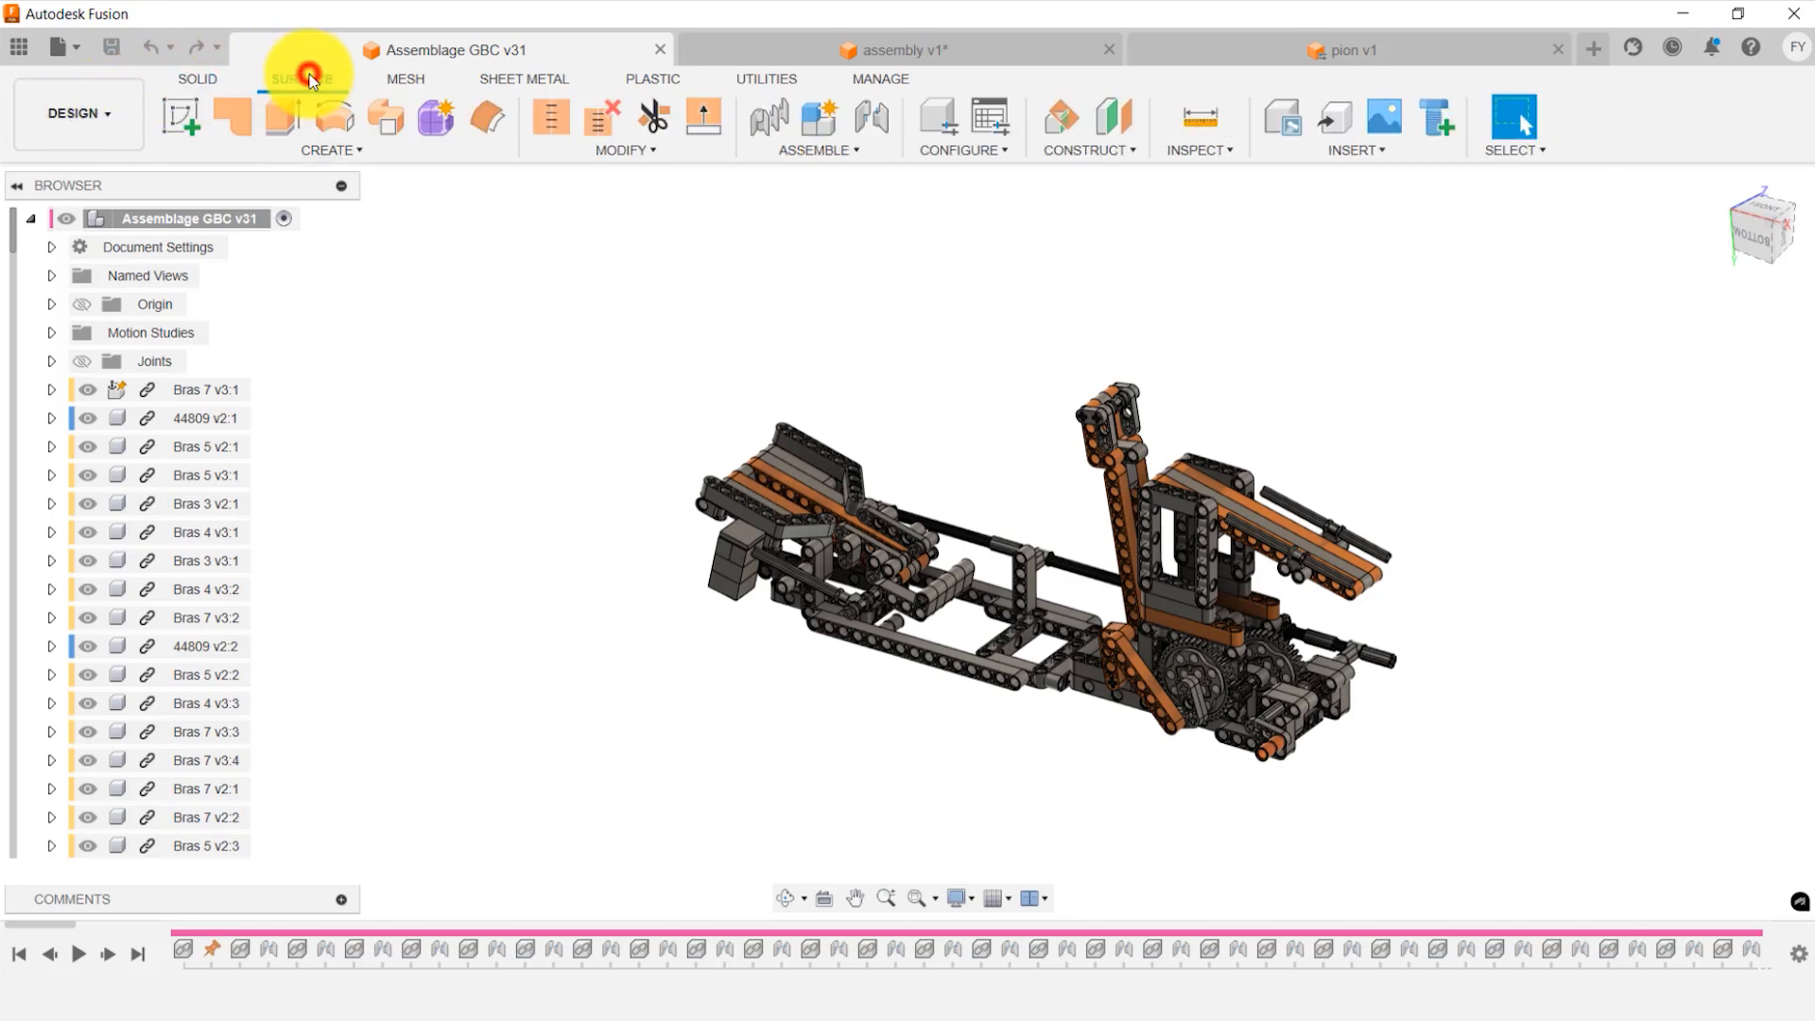
Show the mesh, surface and solid modelling tools and review the available solid Create, Modify and Assemble commands.
left_click(406, 80)
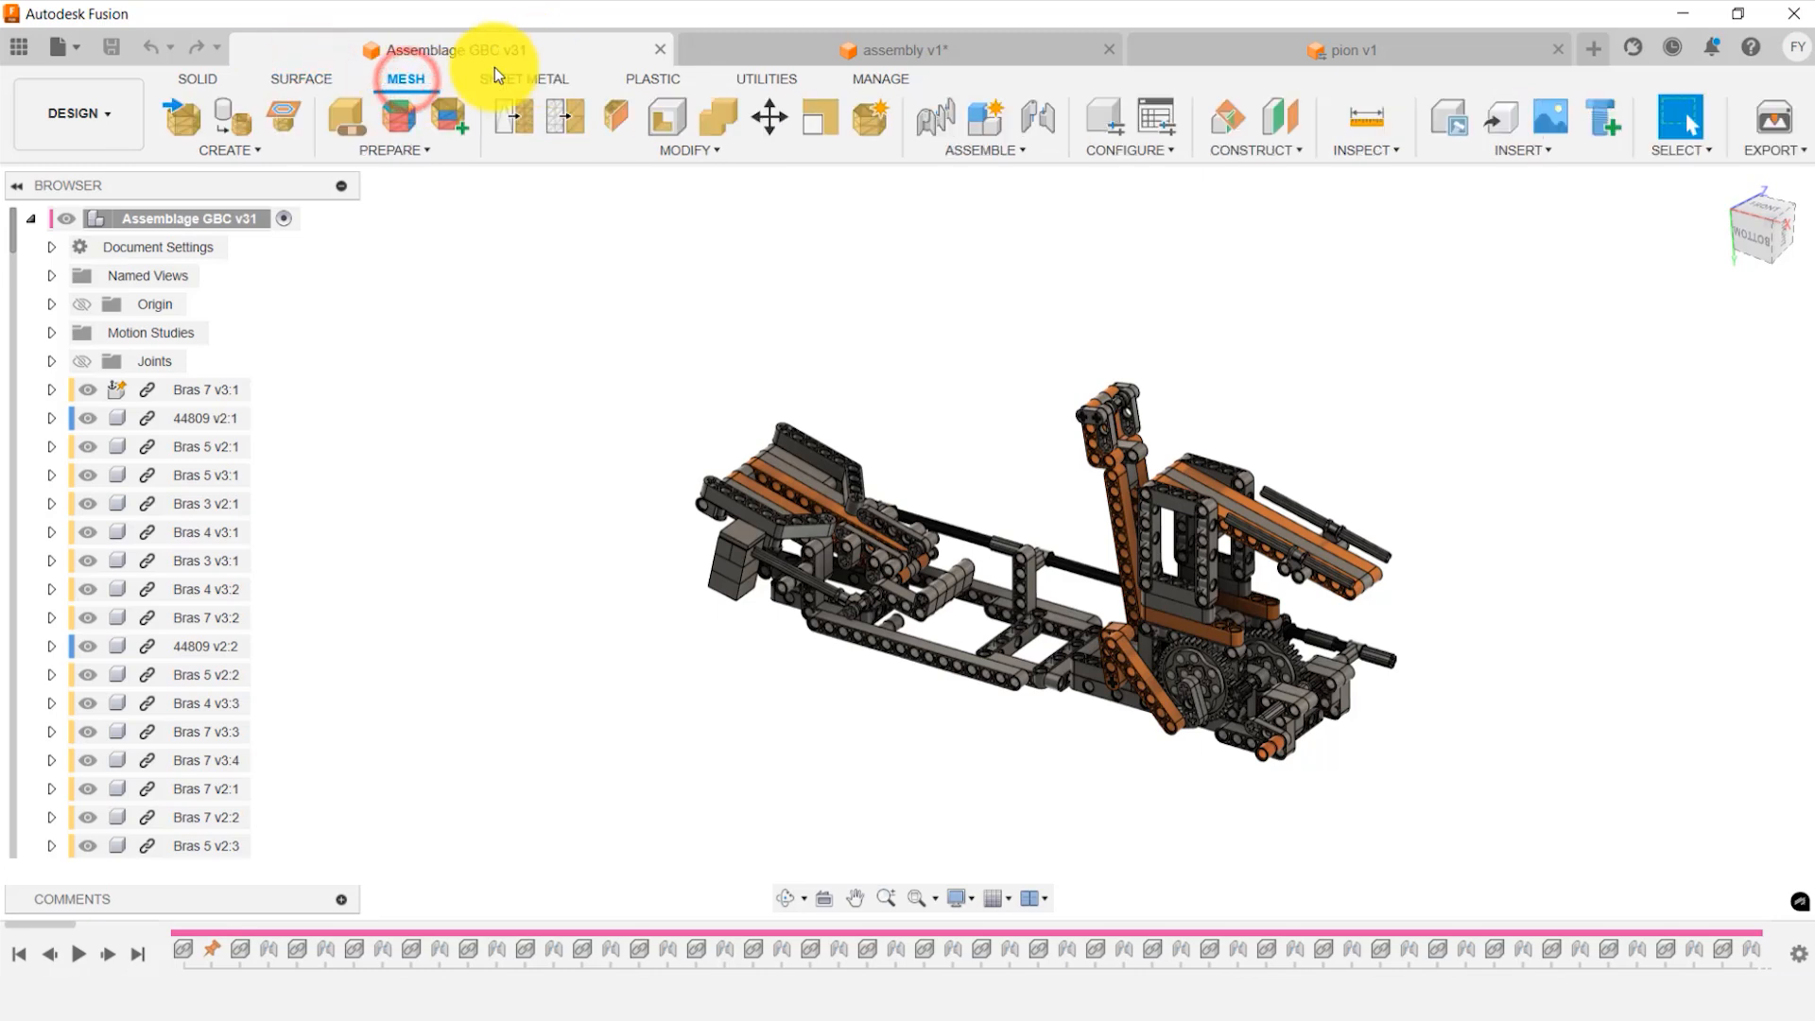
left_click(302, 77)
left_click(196, 78)
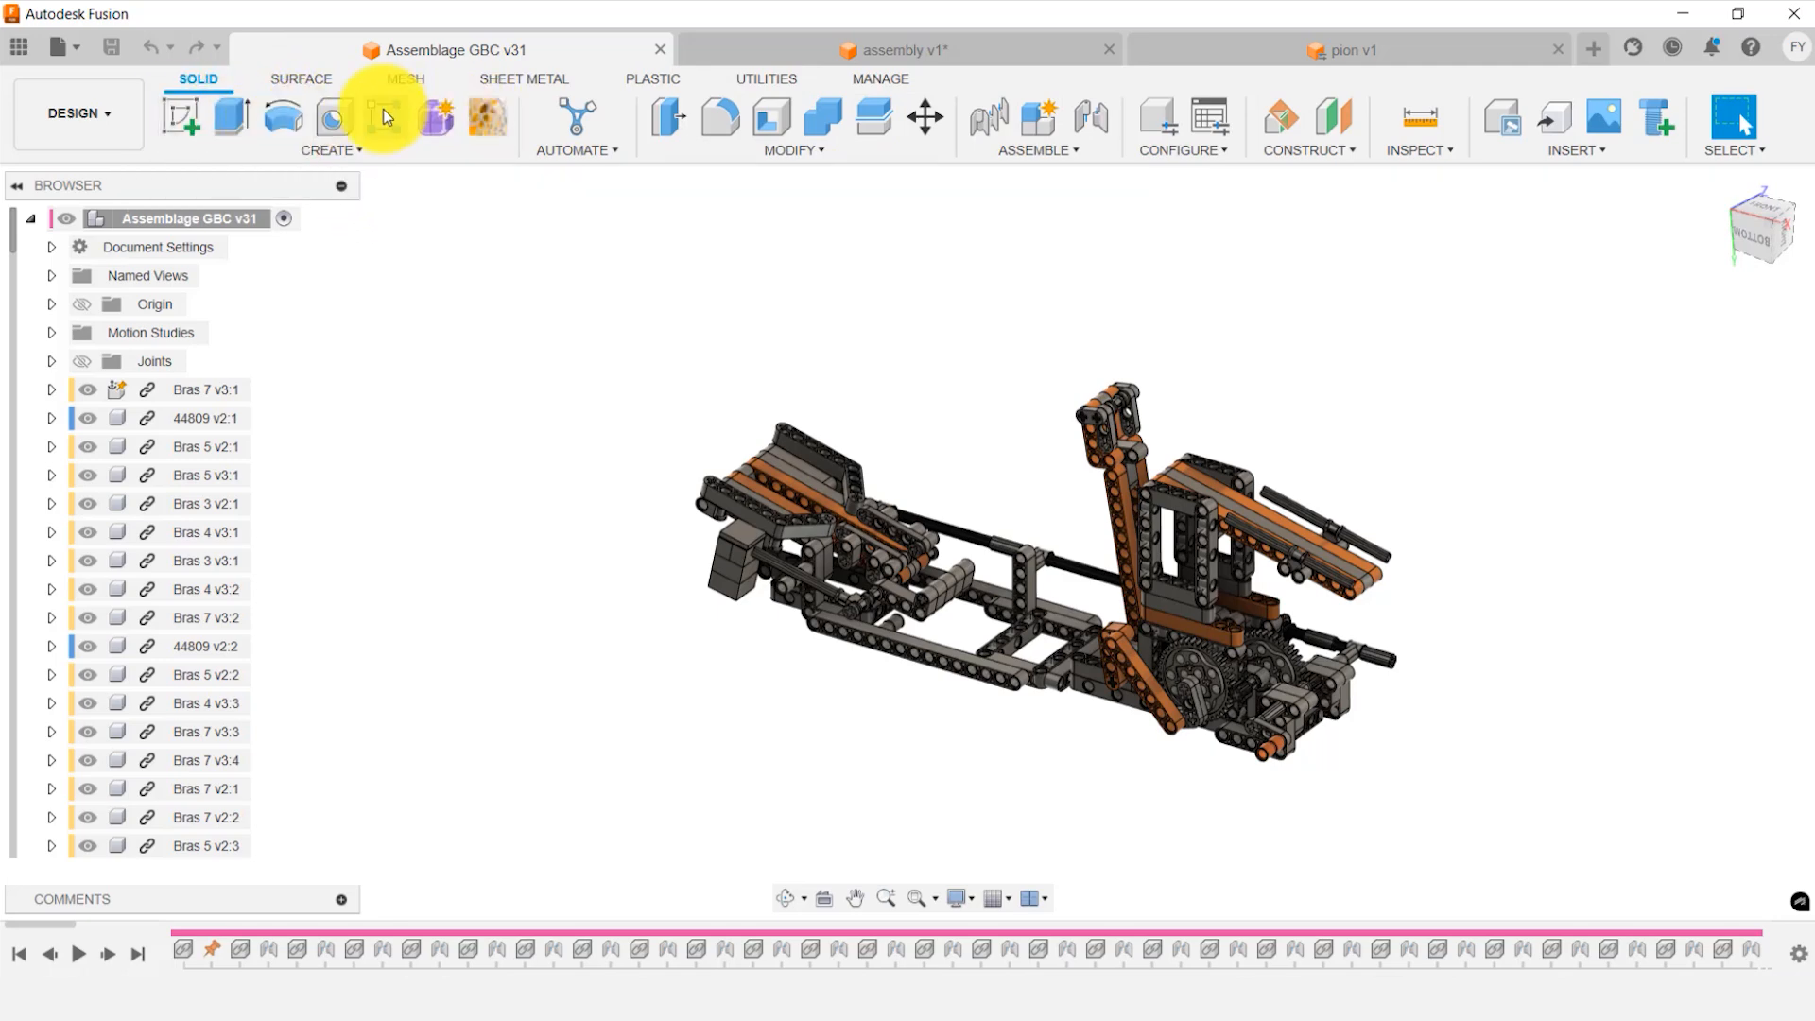
left_click(353, 151)
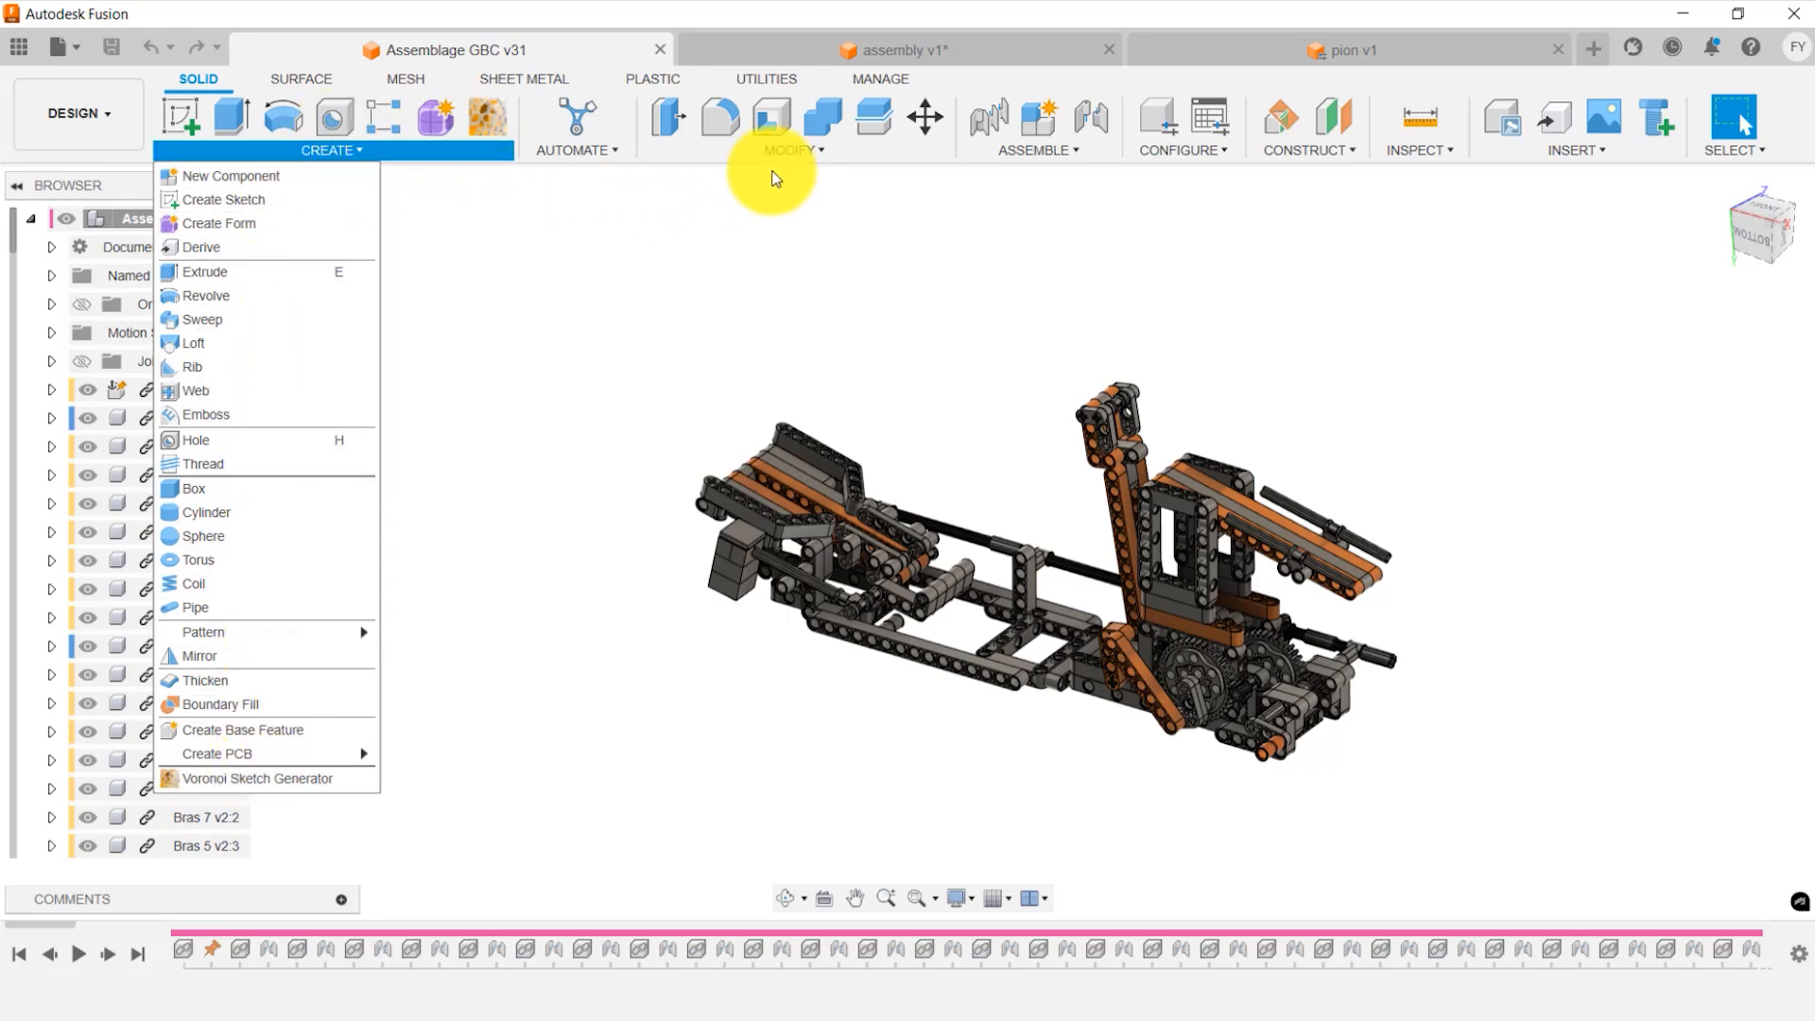
left_click(792, 153)
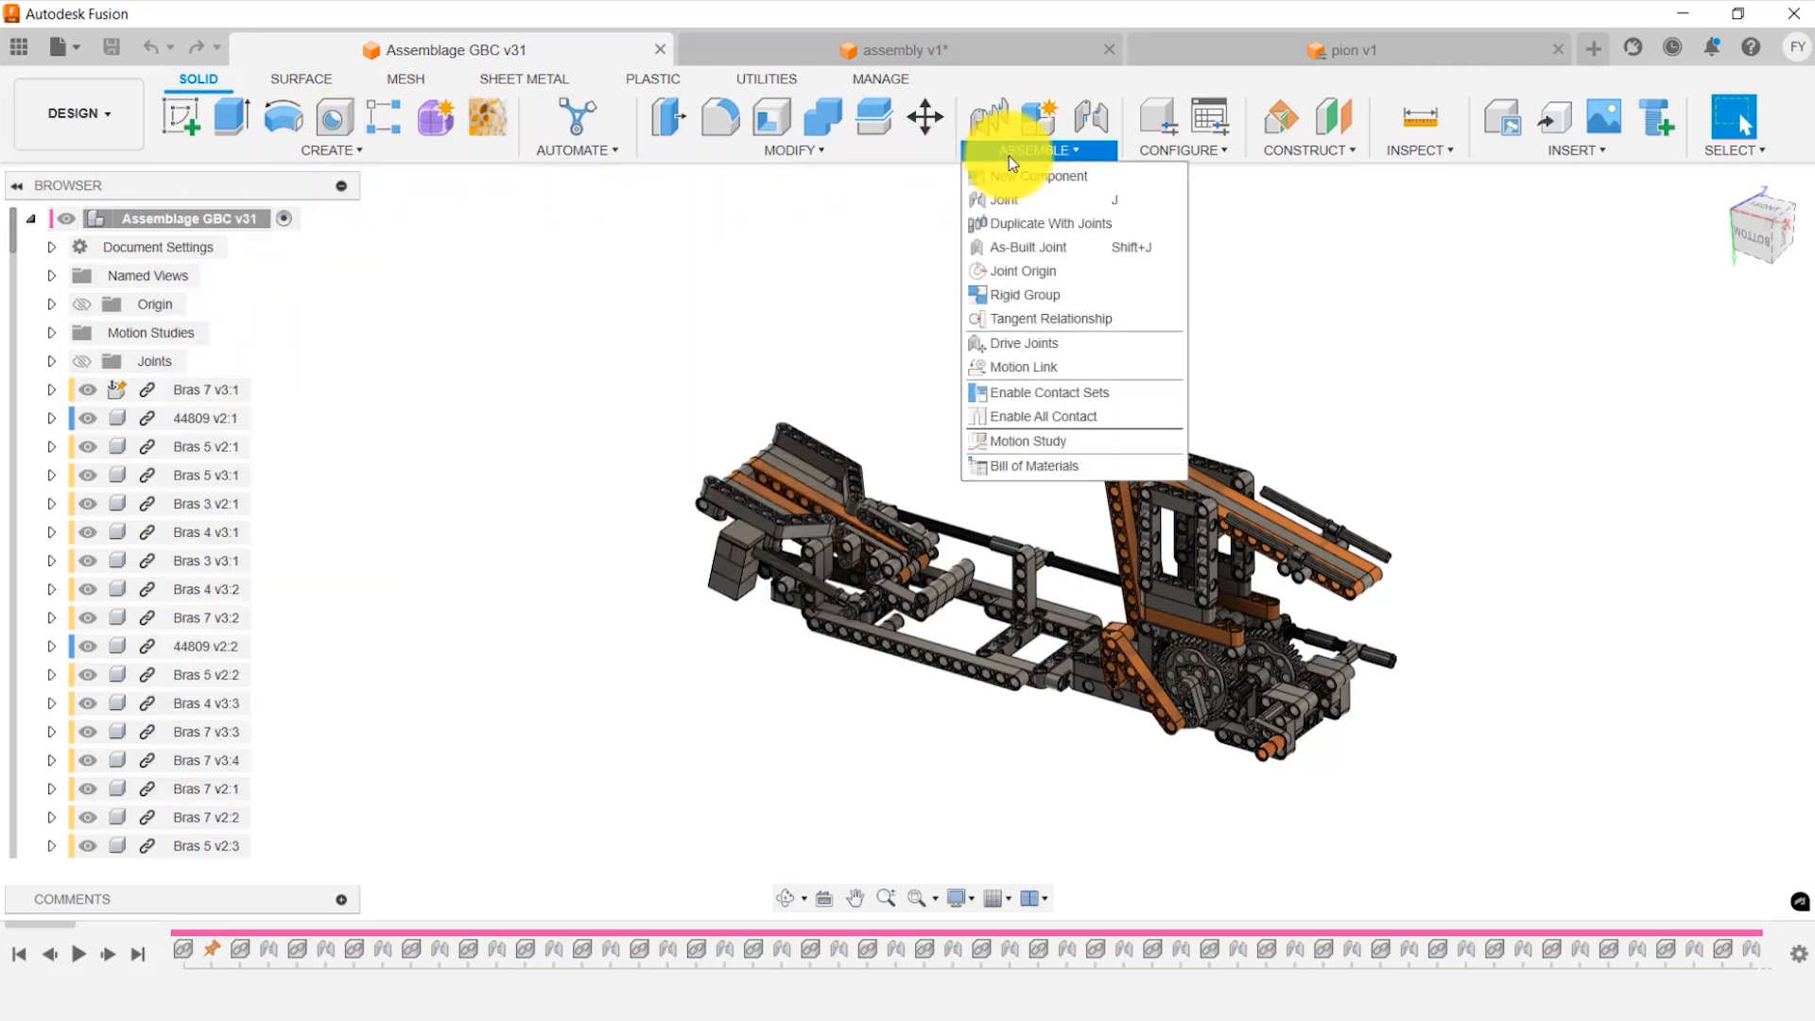
left_click(823, 253)
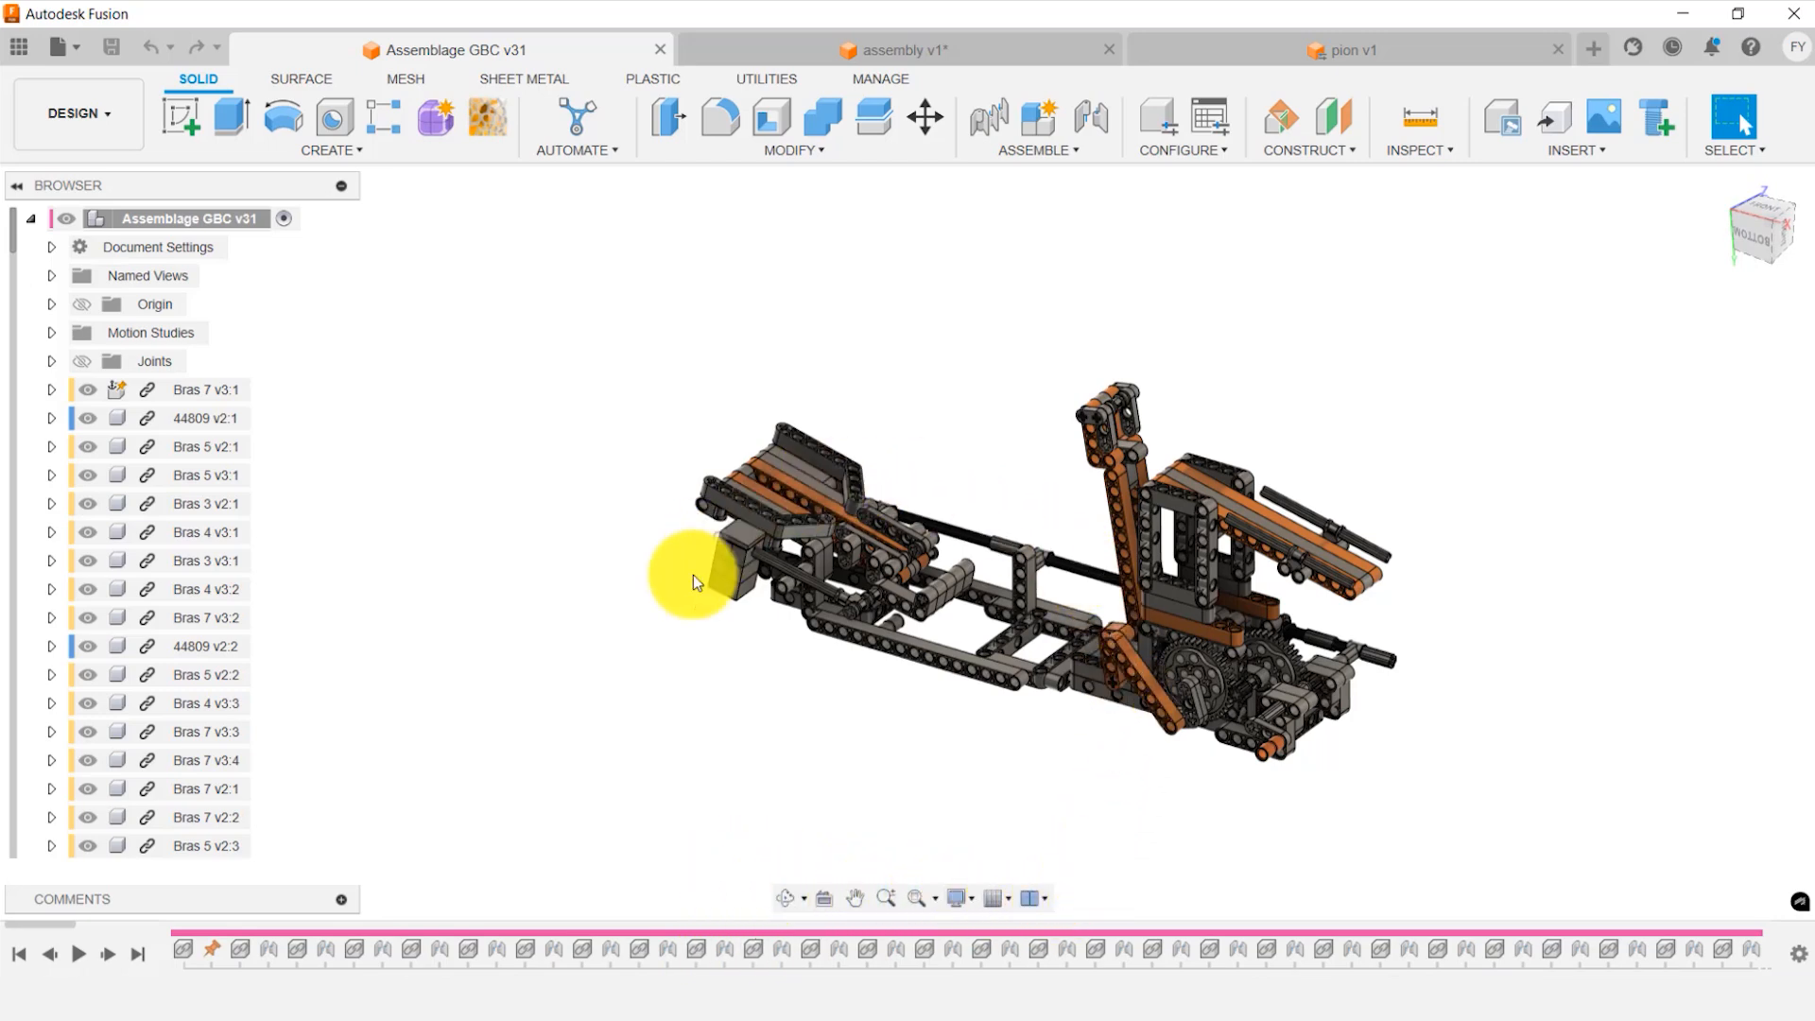
Pan and orbit the machine assembly to demonstrate the view navigation tools.
left_click(856, 895)
left_click_drag(923, 769, 785, 741)
key("Escape")
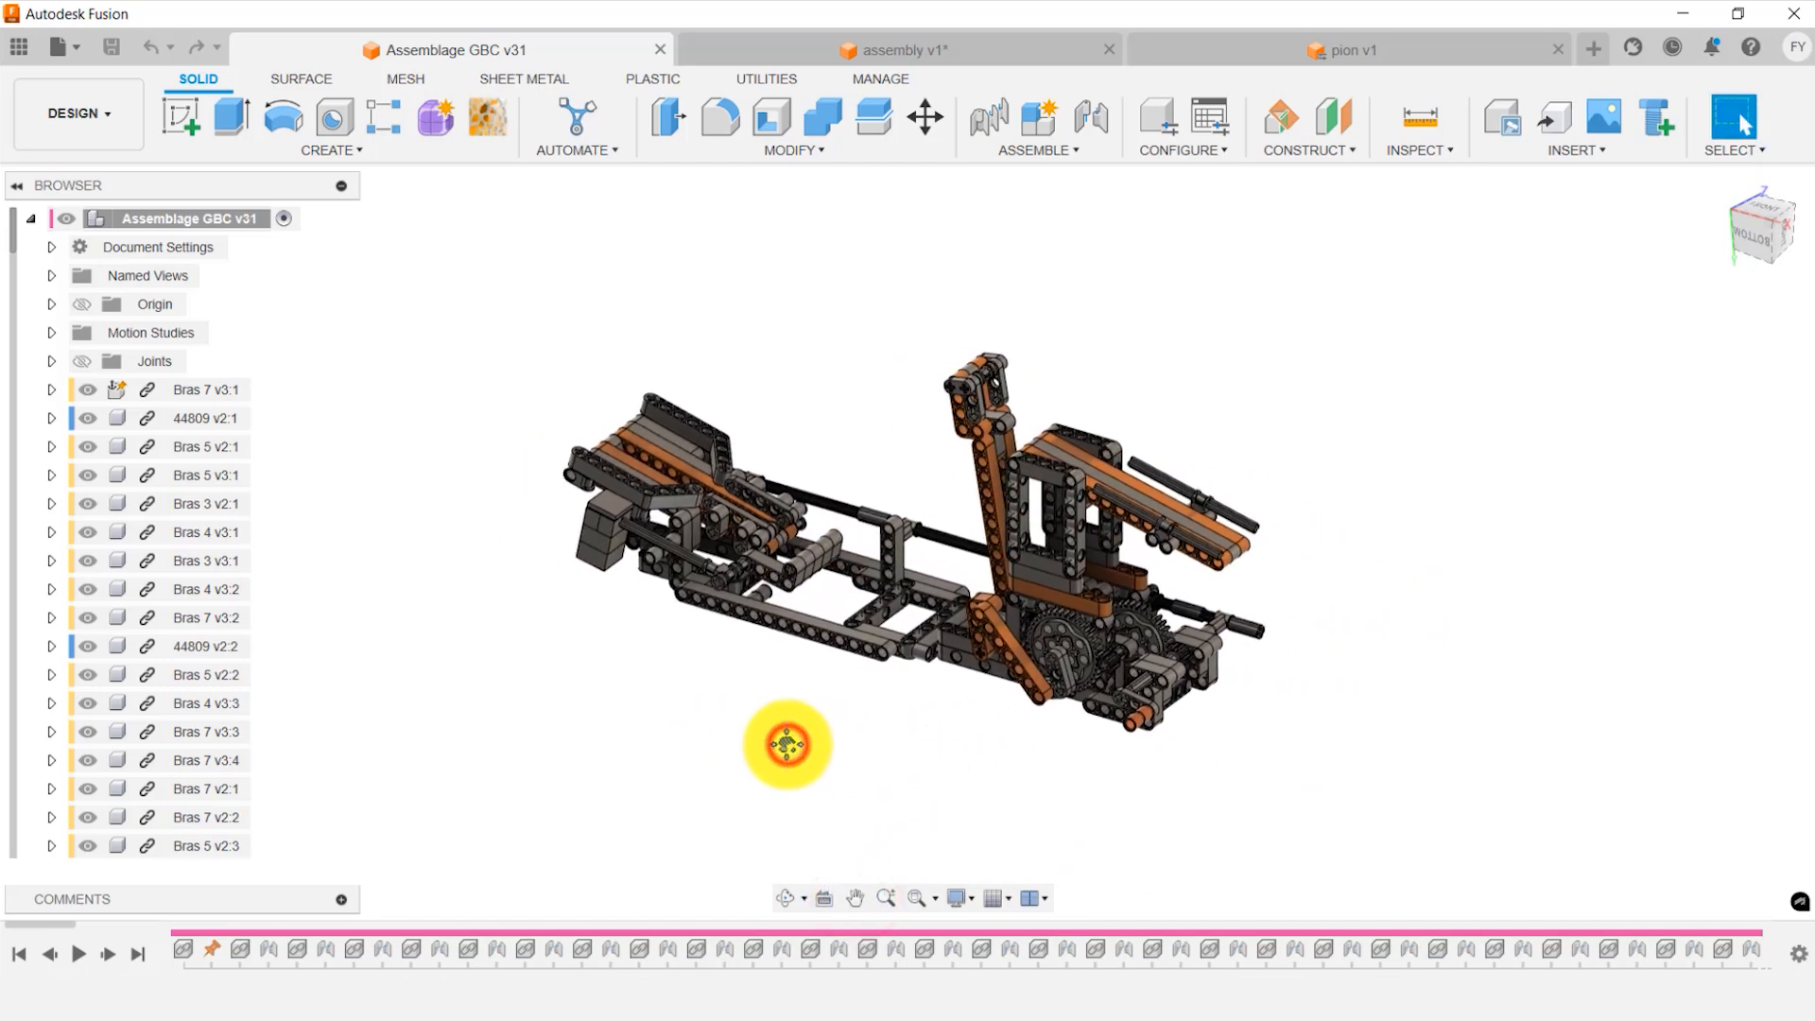
left_click(786, 899)
left_click_drag(828, 731, 868, 714)
key("Escape")
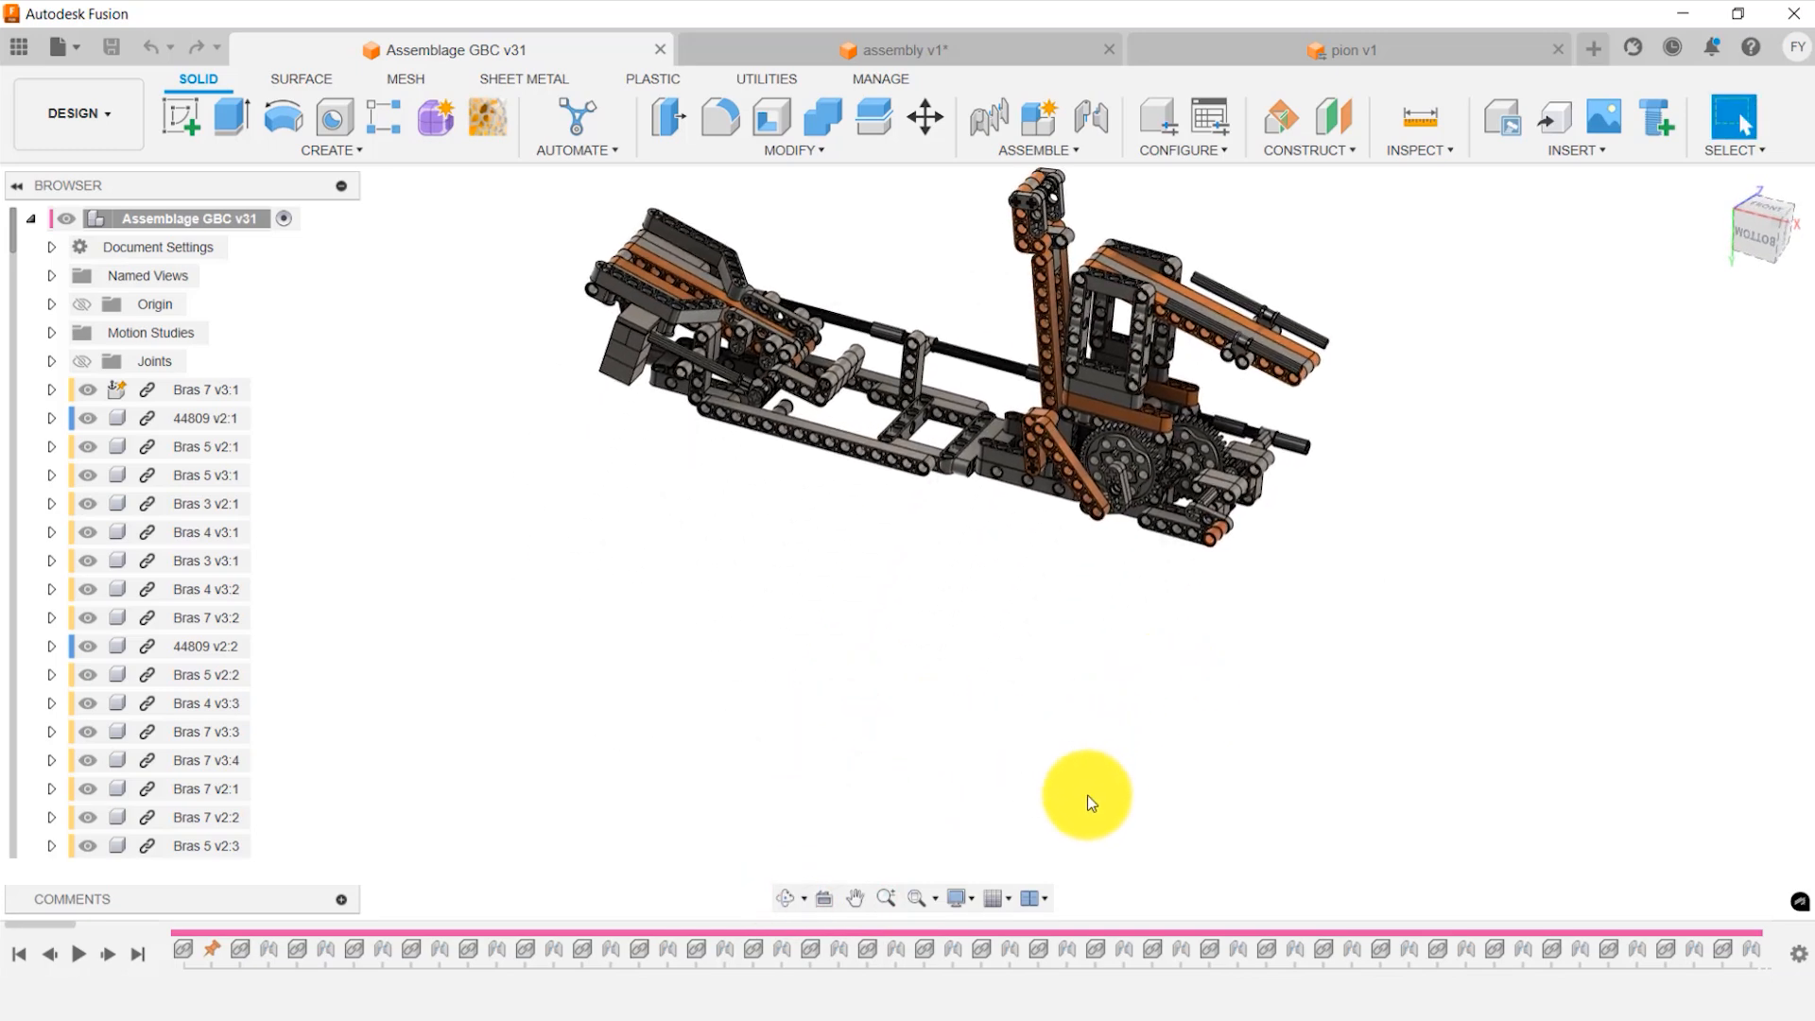
Try the Shaded visual style on the assembly and restore Shaded with Visible Edges Only.
left_click(971, 901)
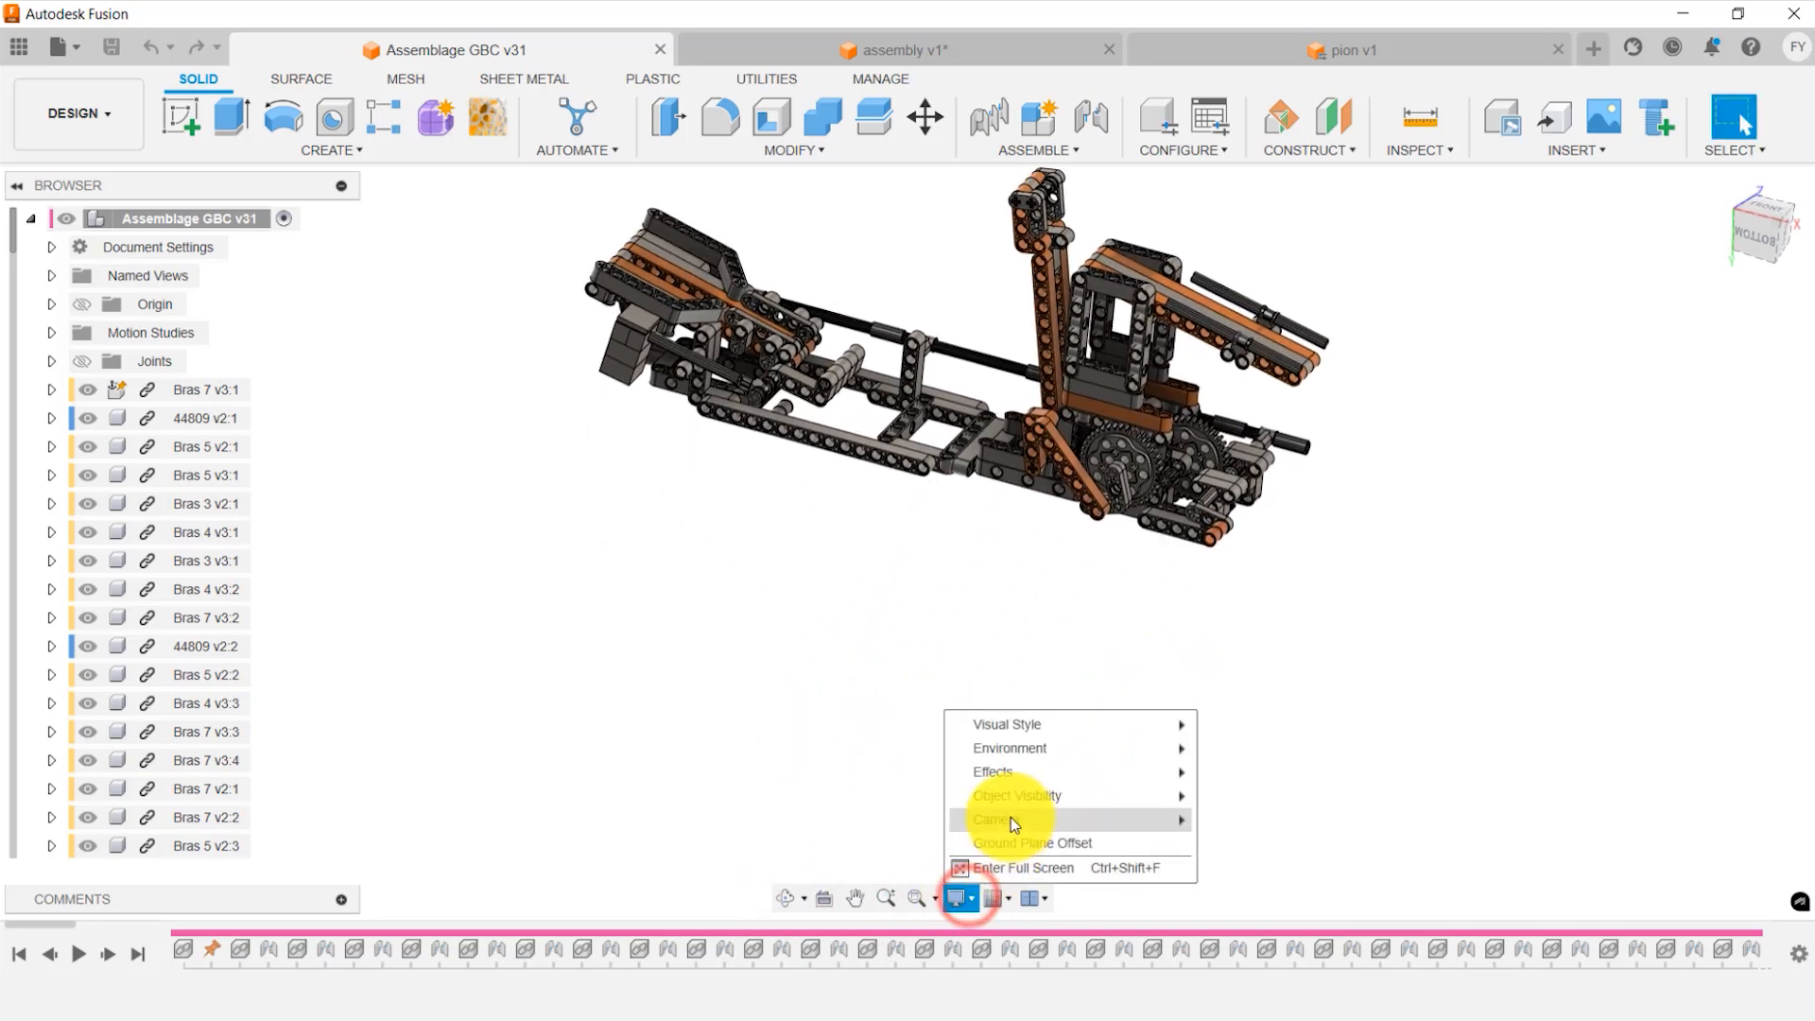
mouse_move(1034, 728)
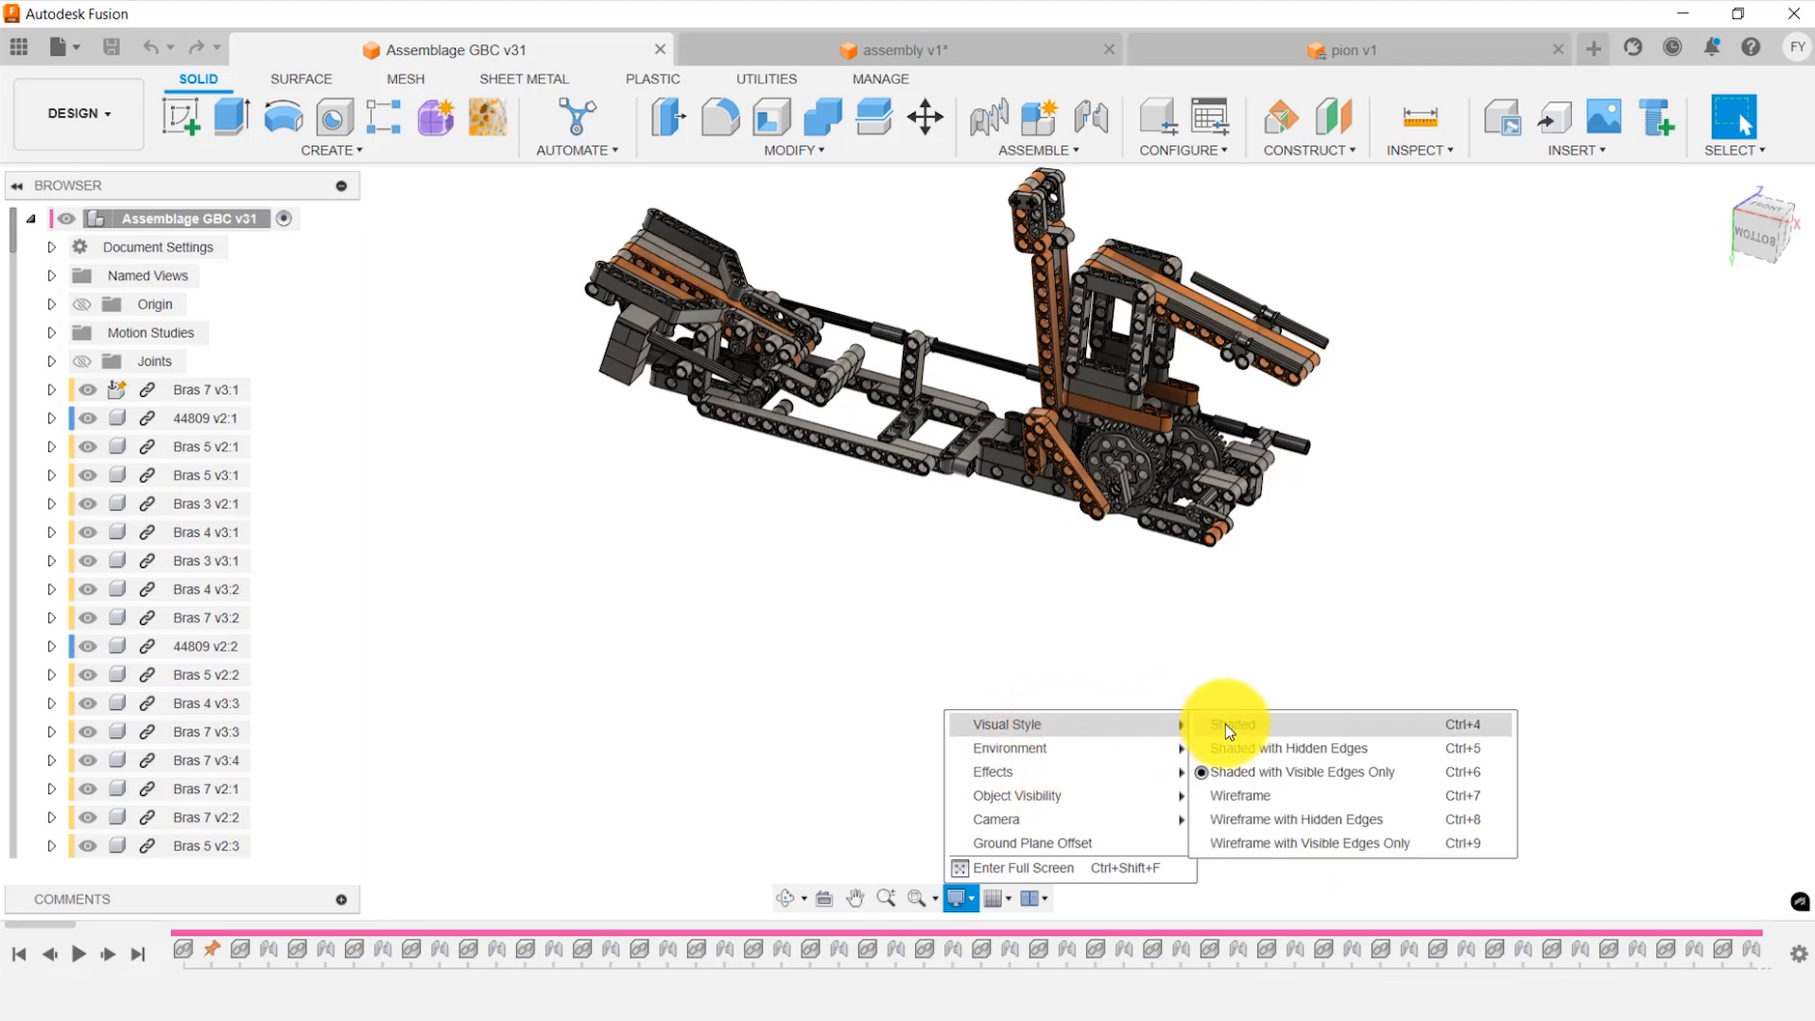
left_click(1225, 724)
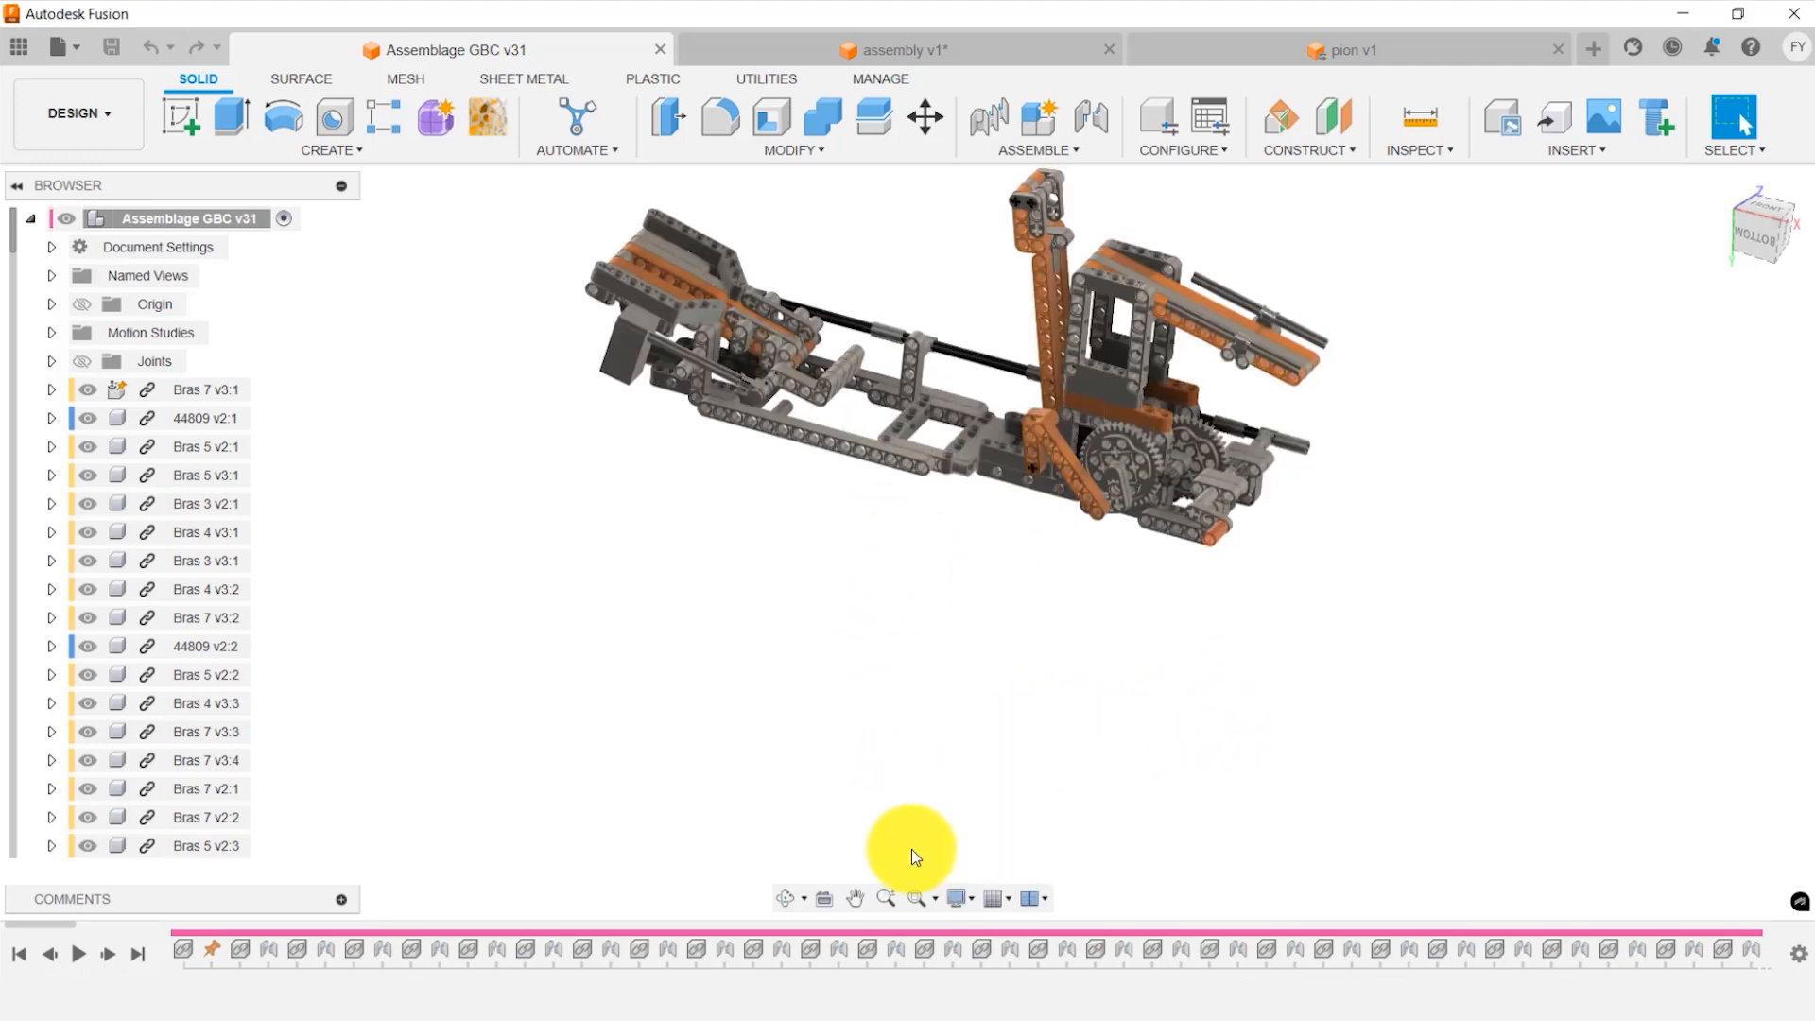
left_click(957, 899)
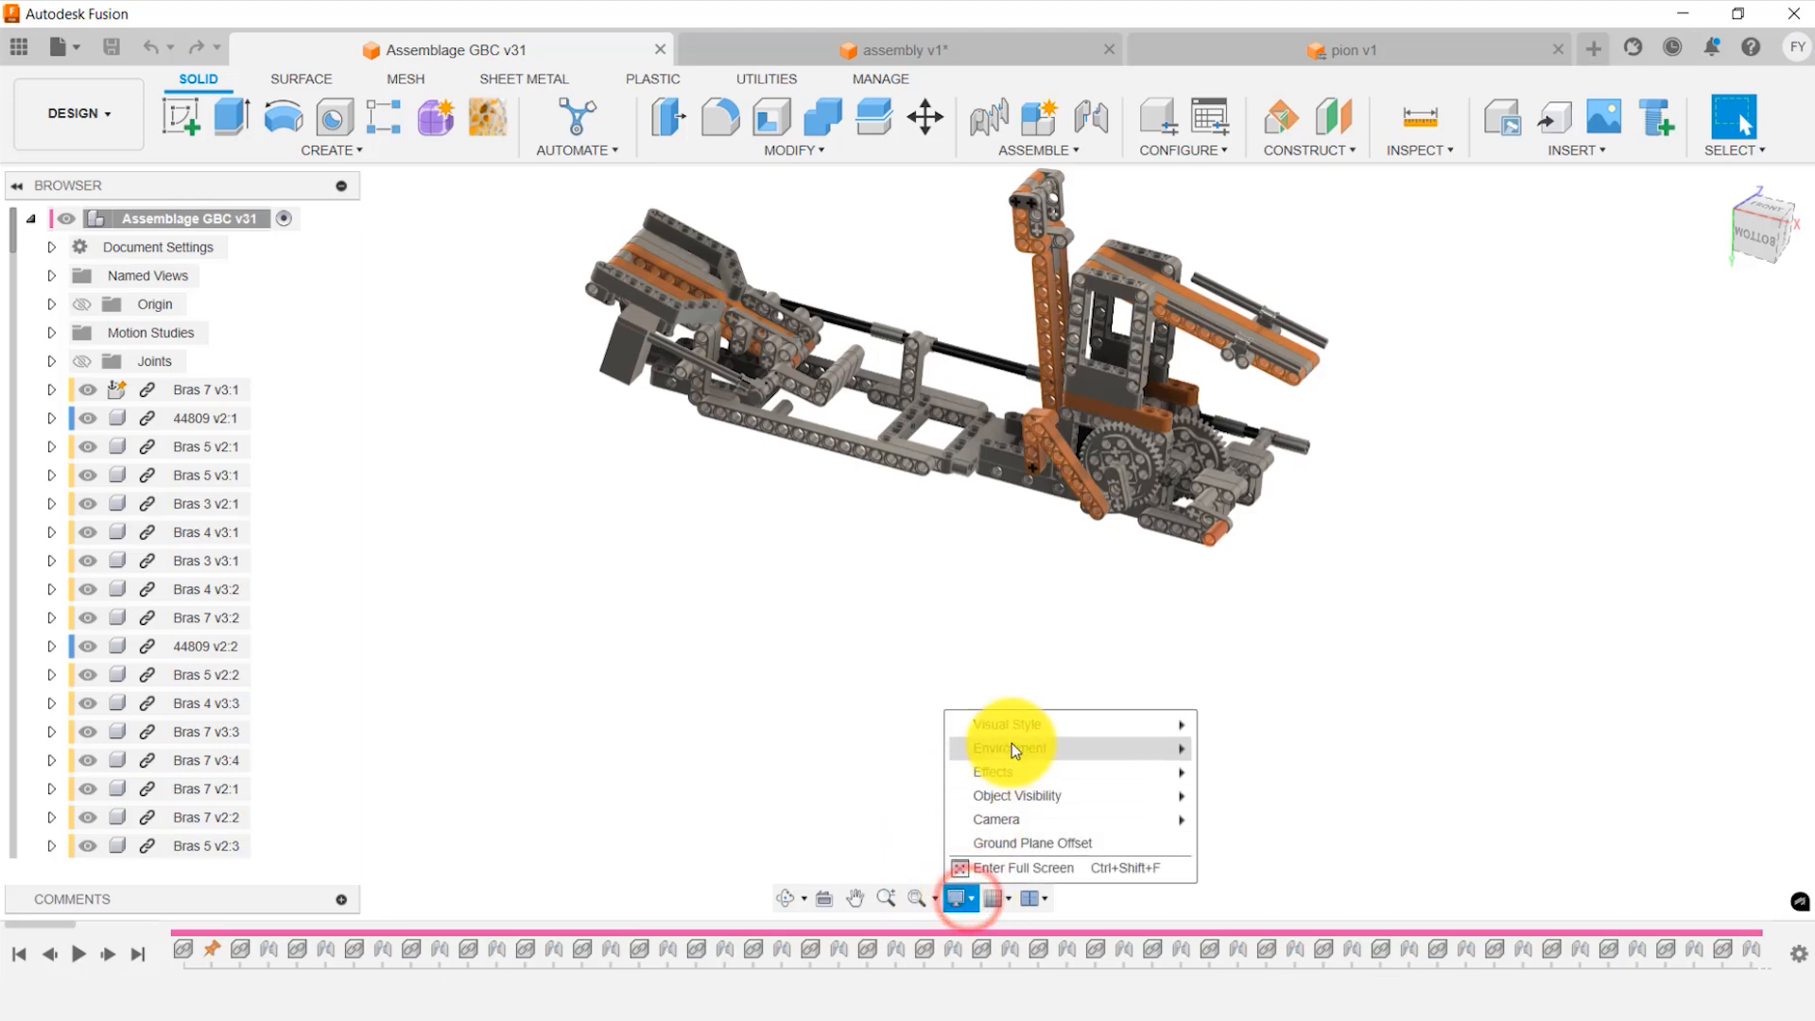
mouse_move(1036, 724)
left_click(1239, 766)
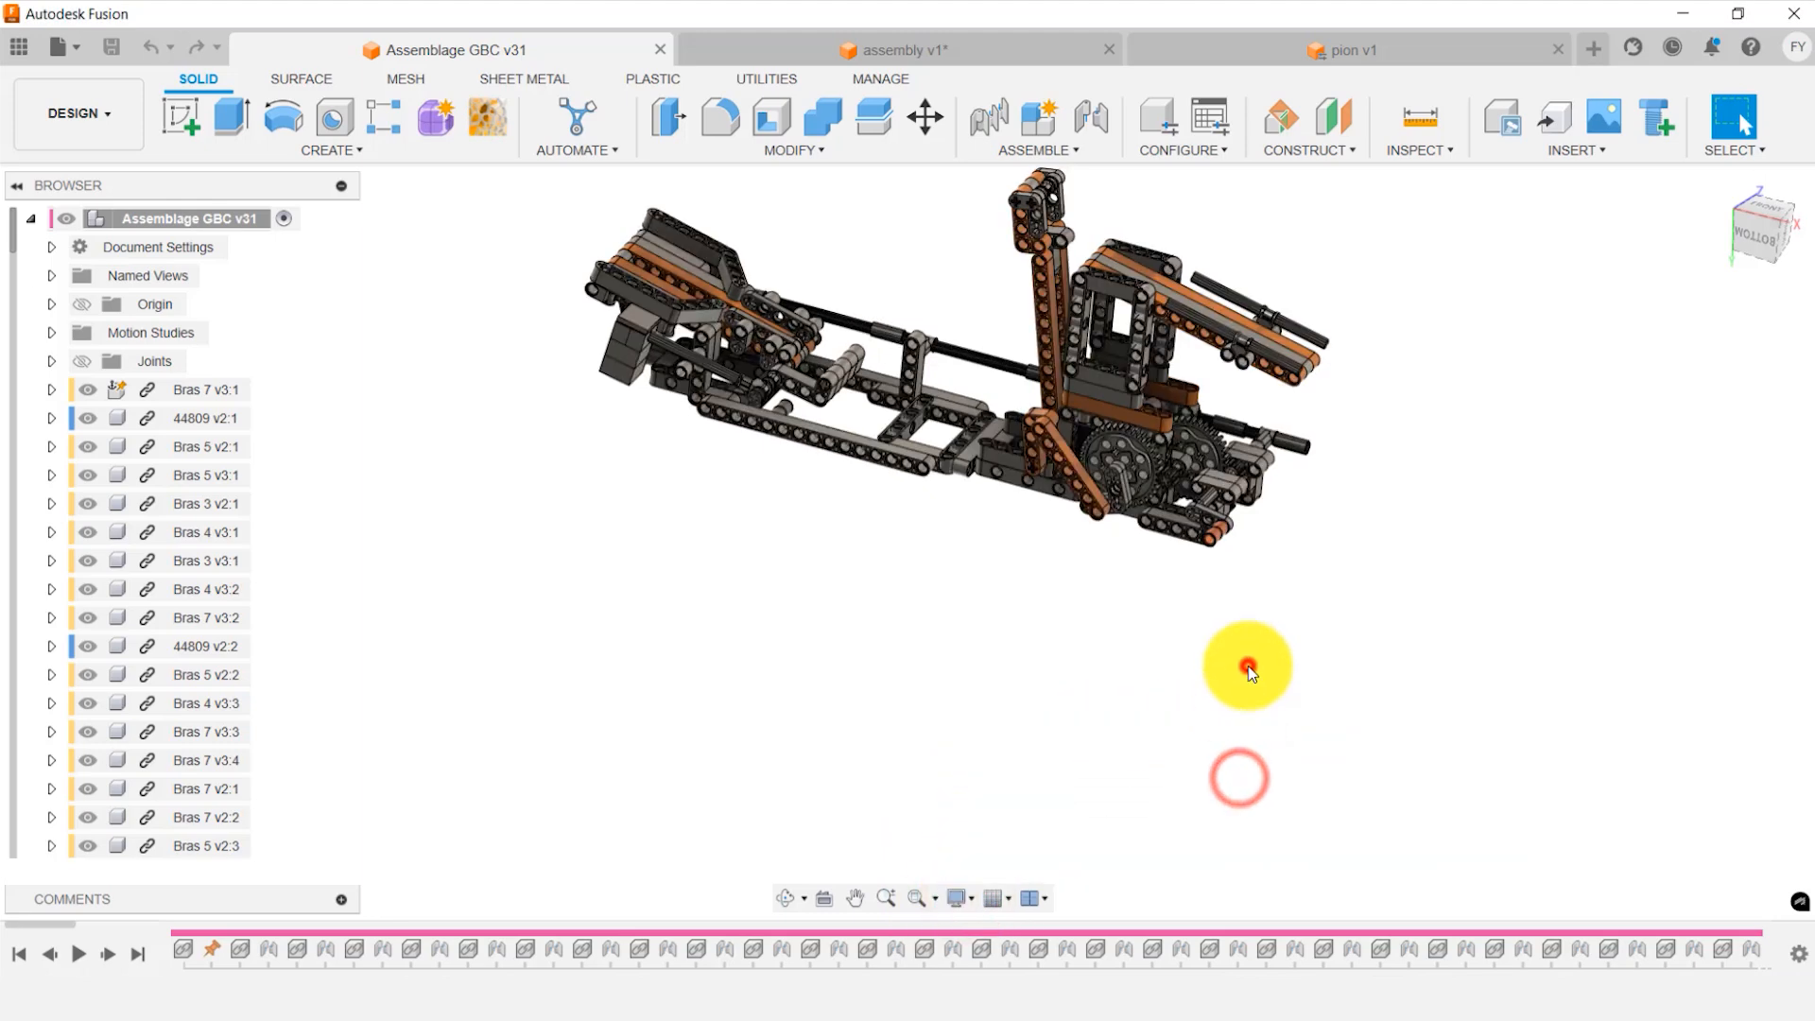
left_click(1248, 667)
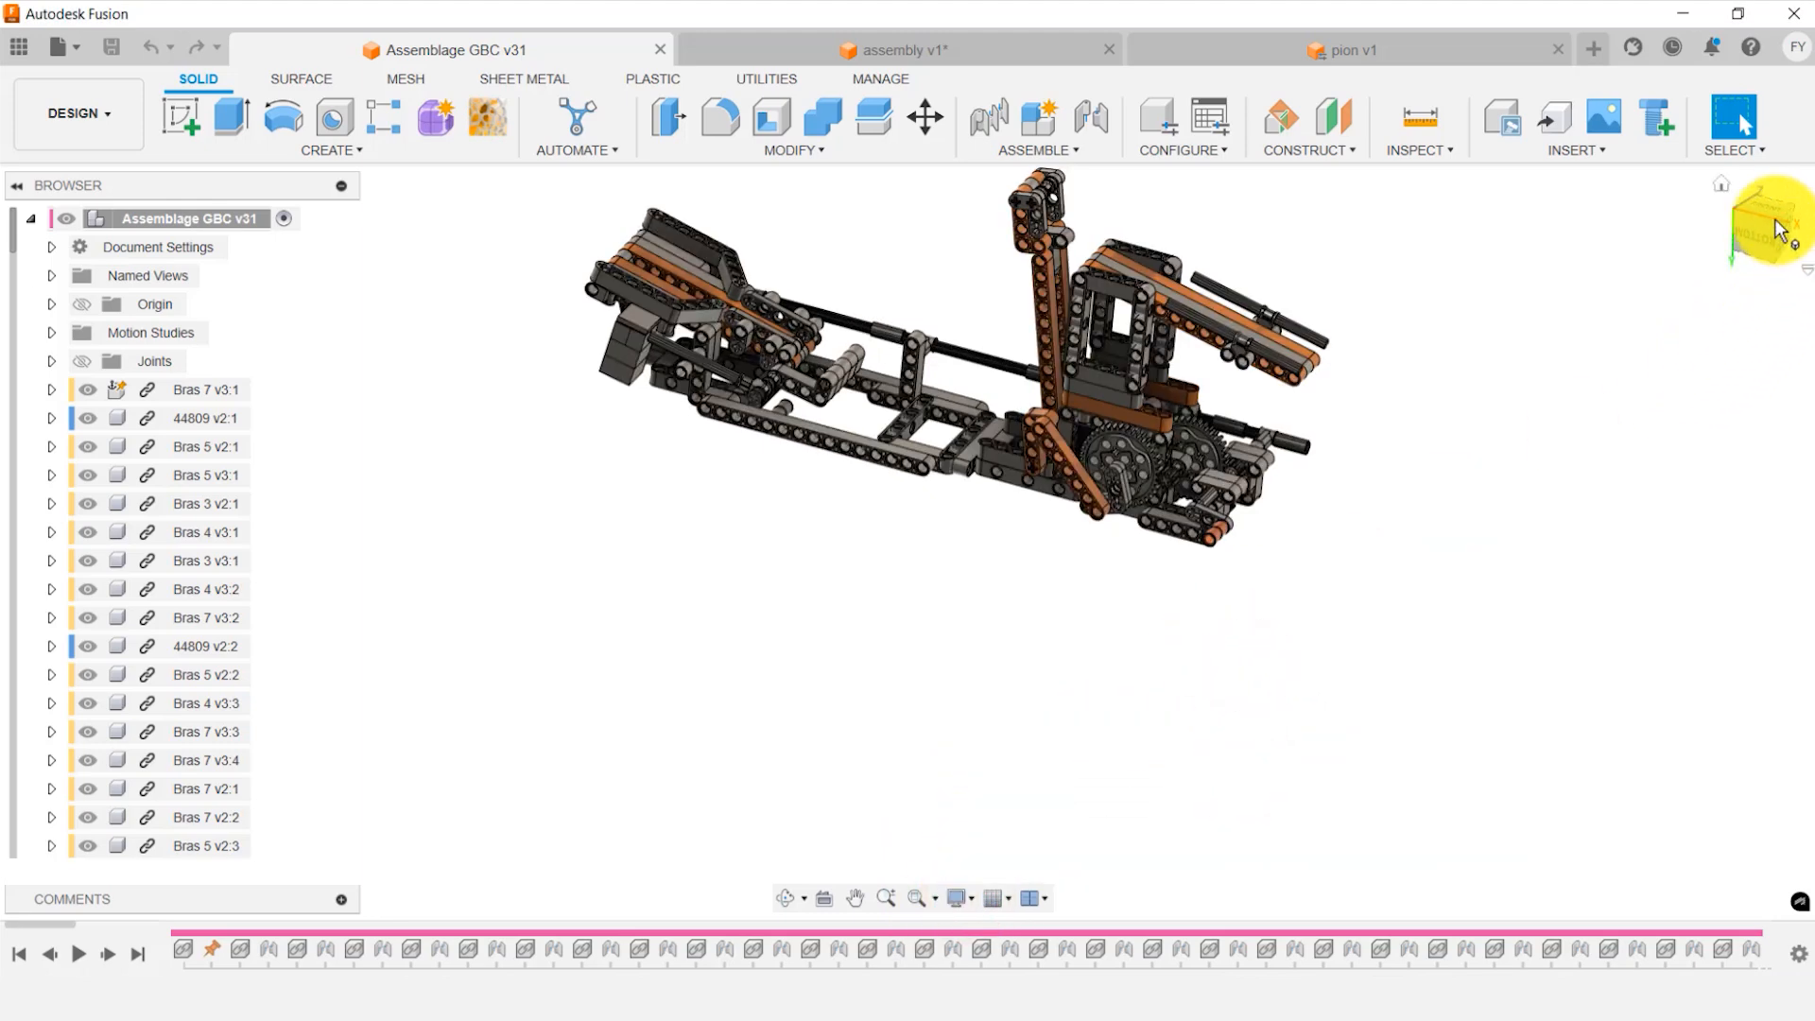
Inspect the assembly squarely from the bottom face and each adjacent side in quarter turns, returning to the bottom view.
left_click(1752, 236)
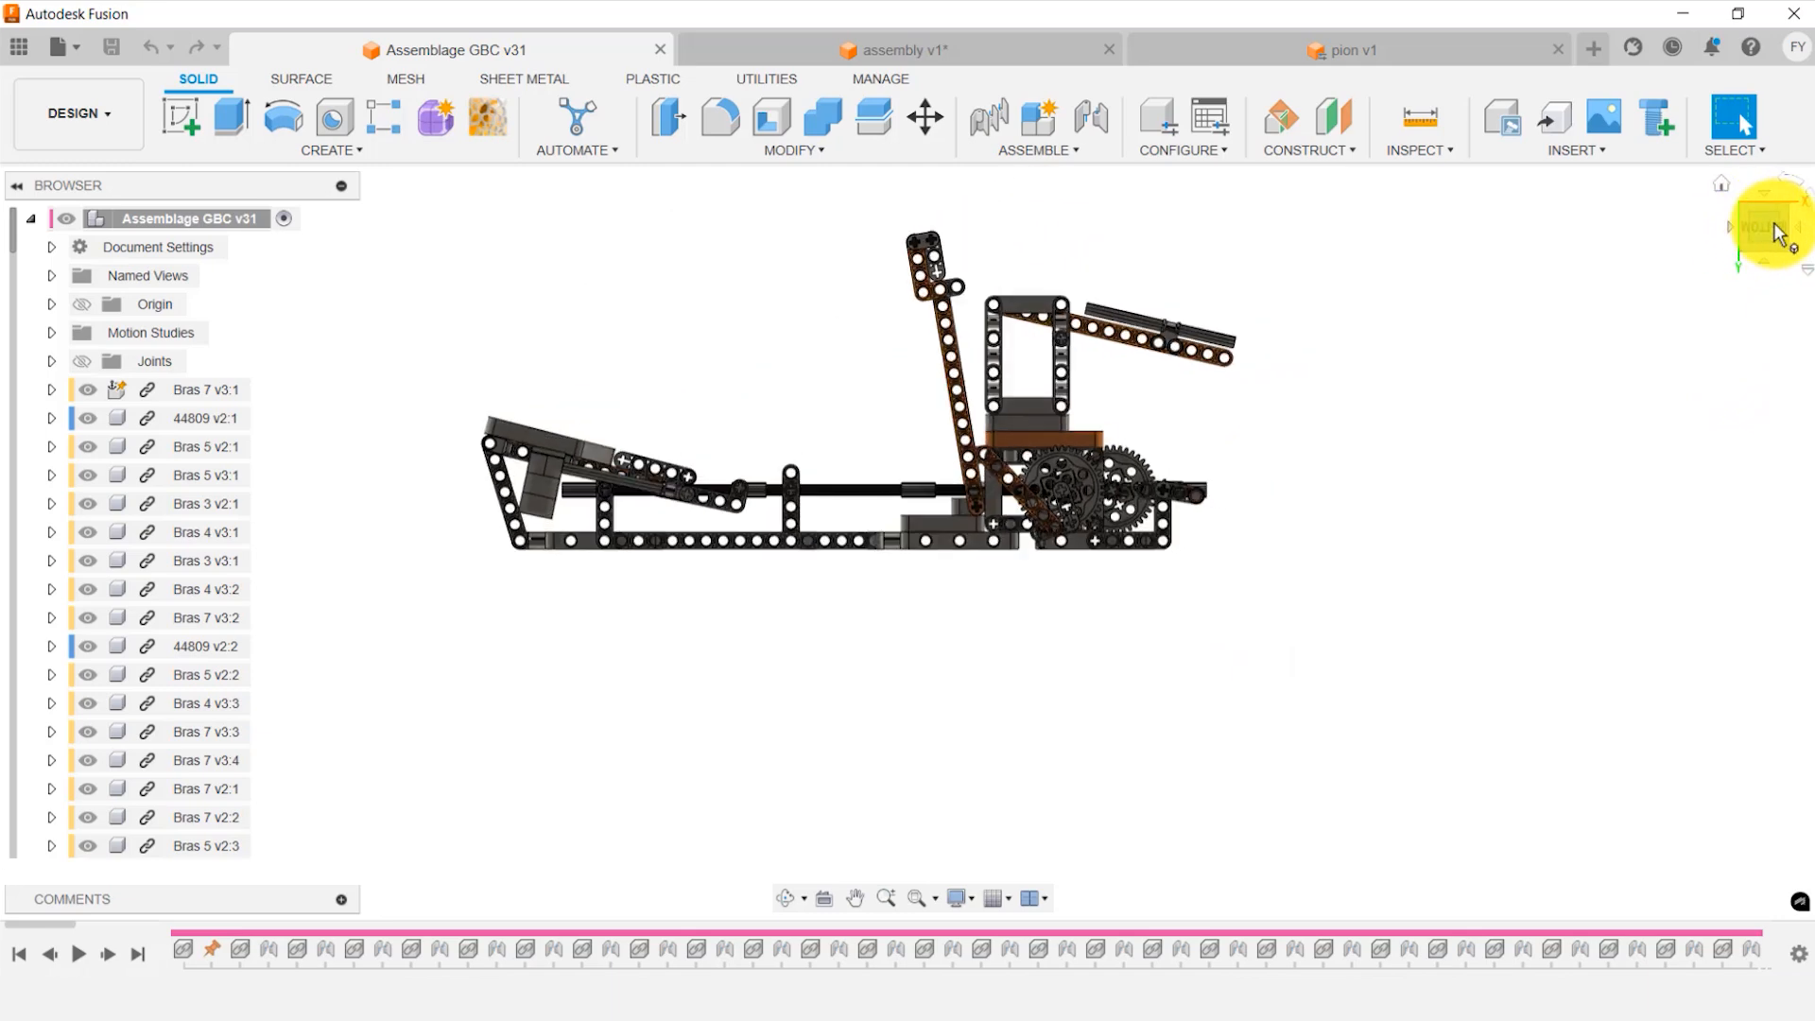
left_click(1732, 227)
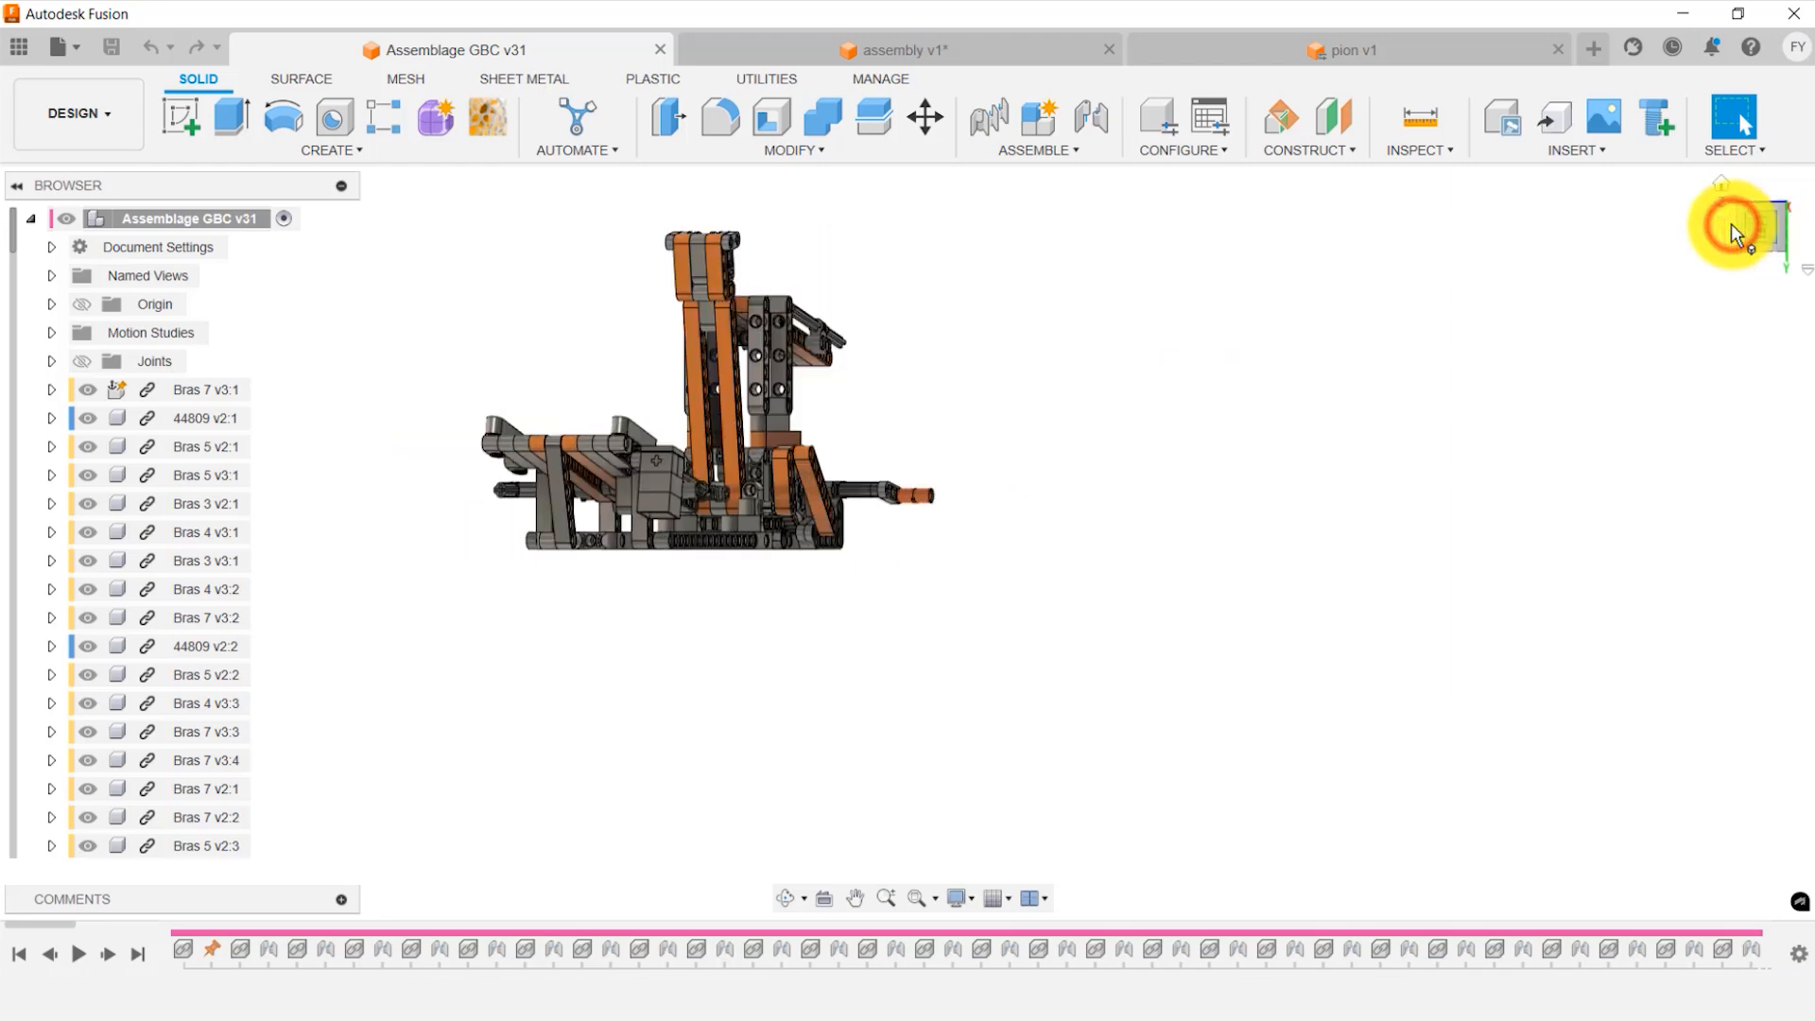
left_click(1732, 225)
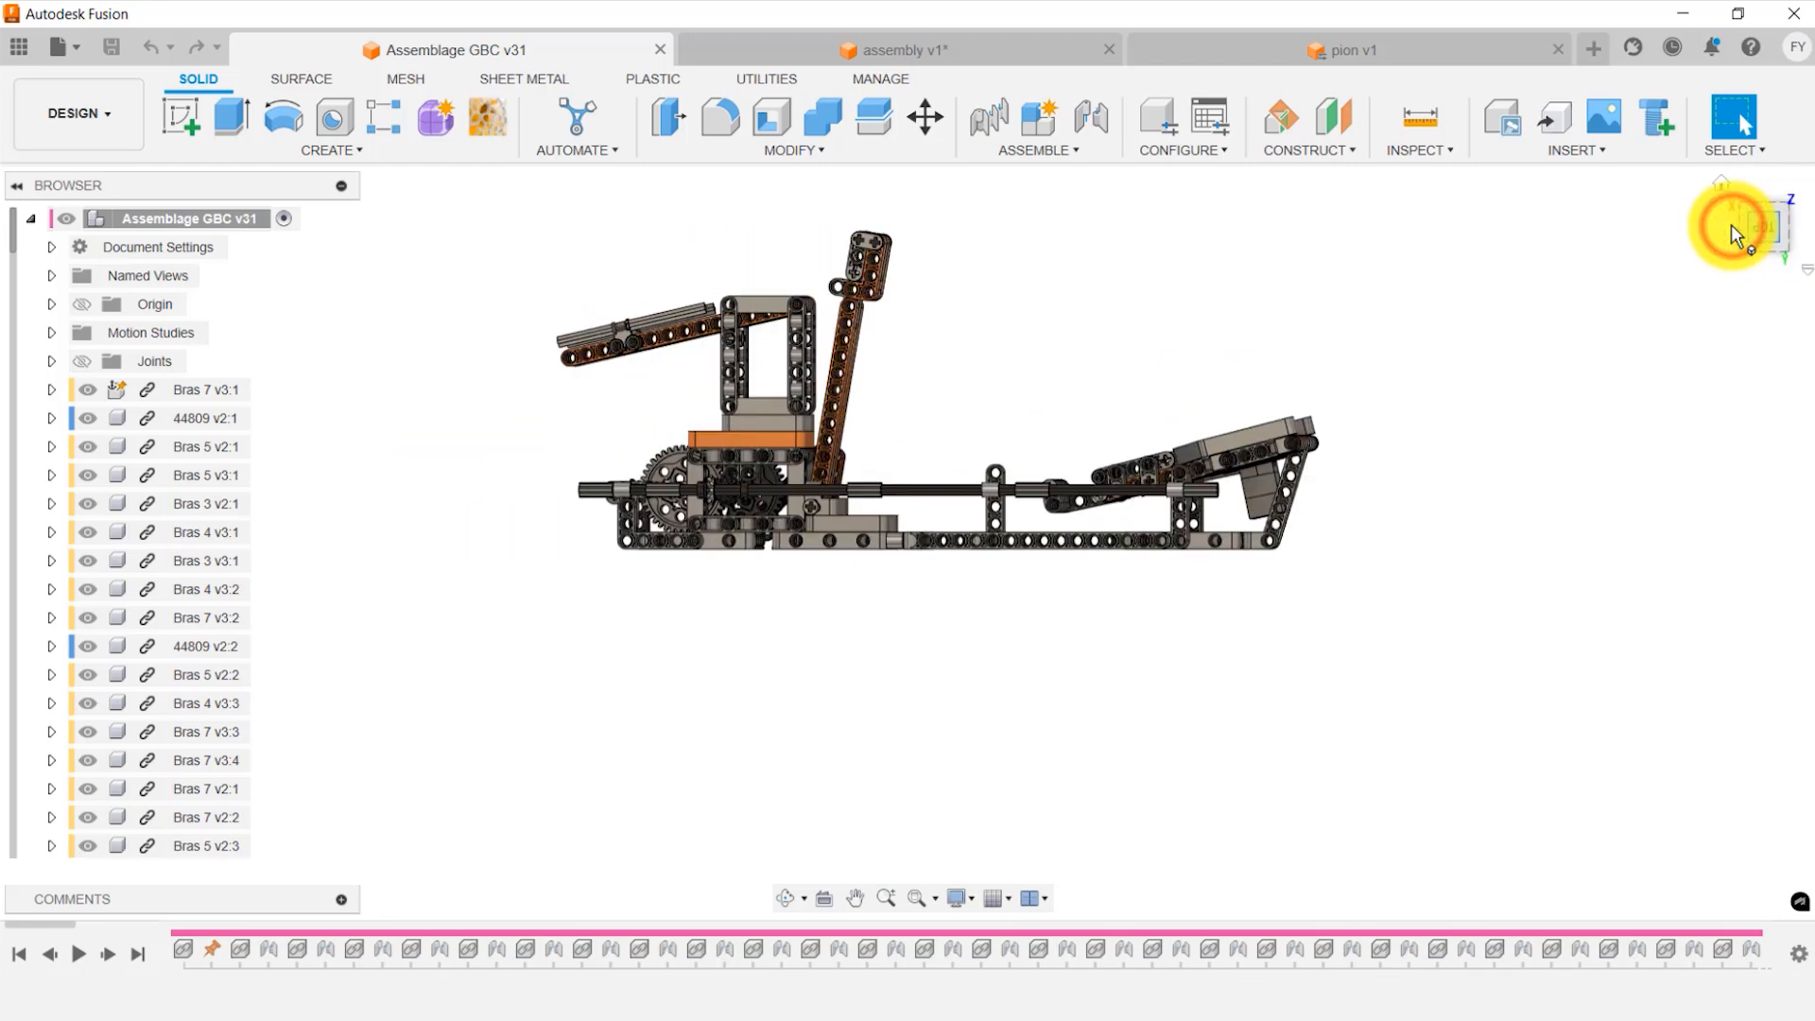
left_click(1732, 225)
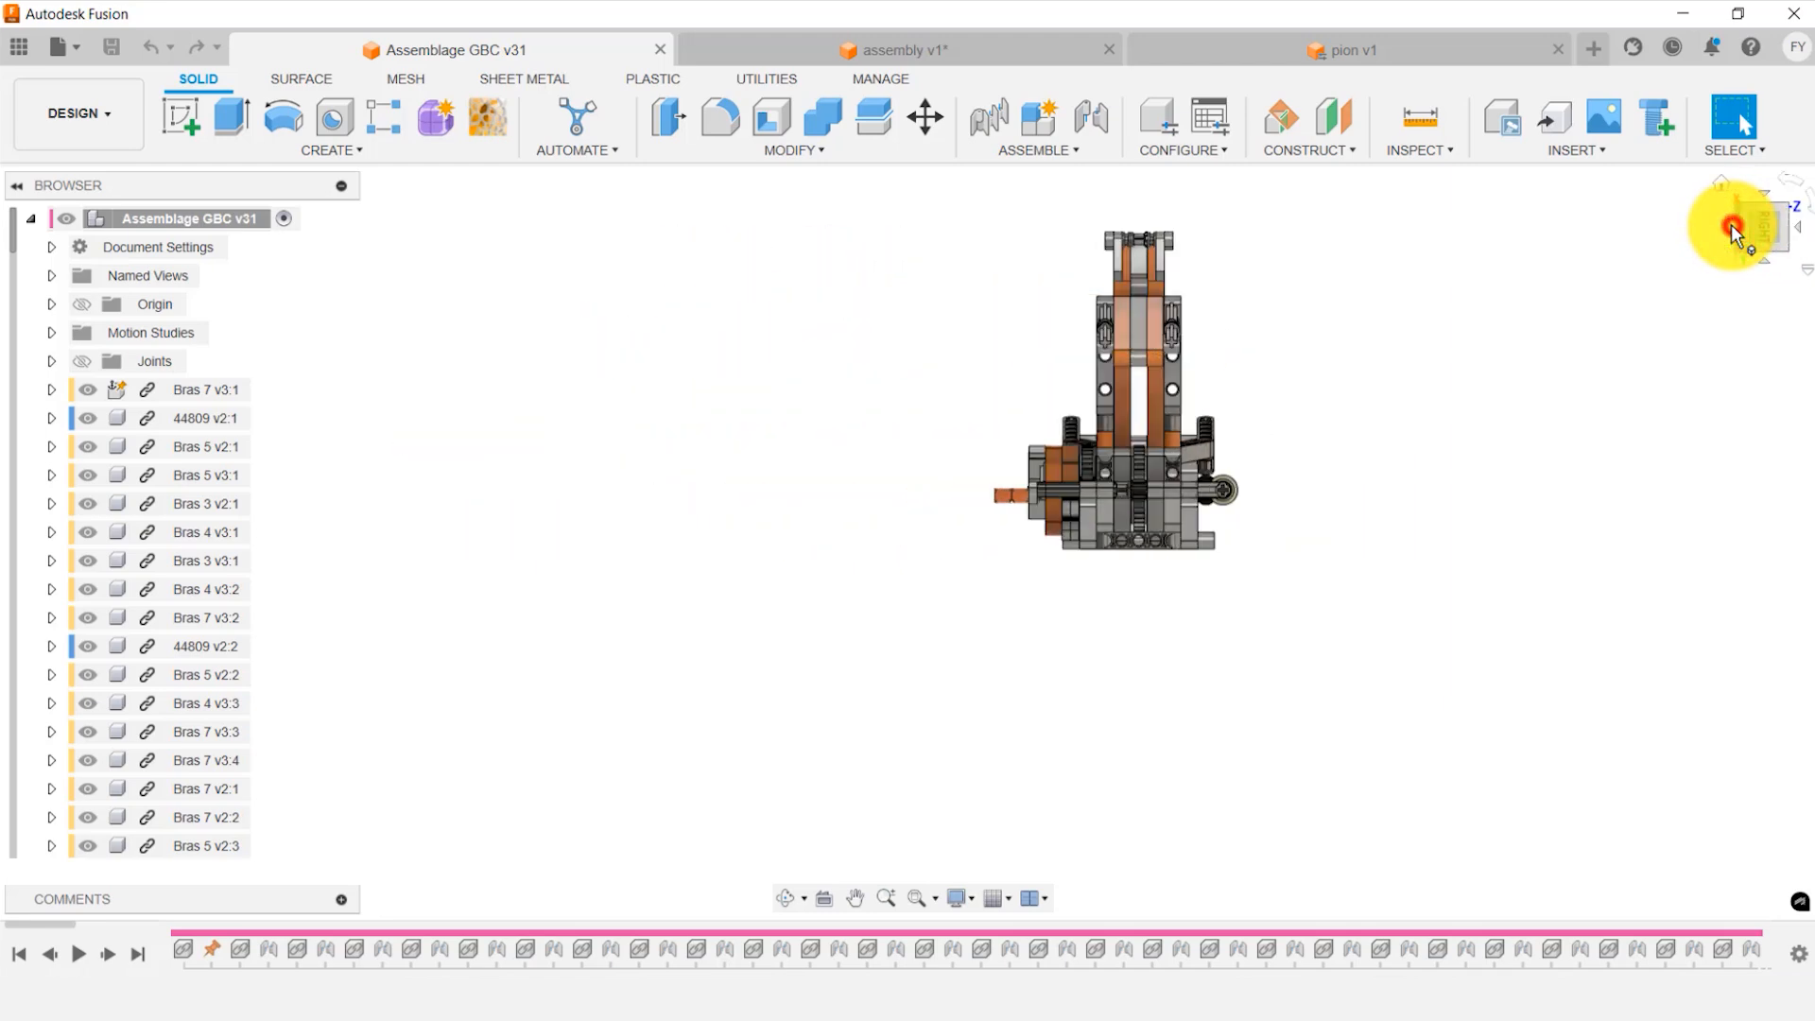
left_click(1730, 227)
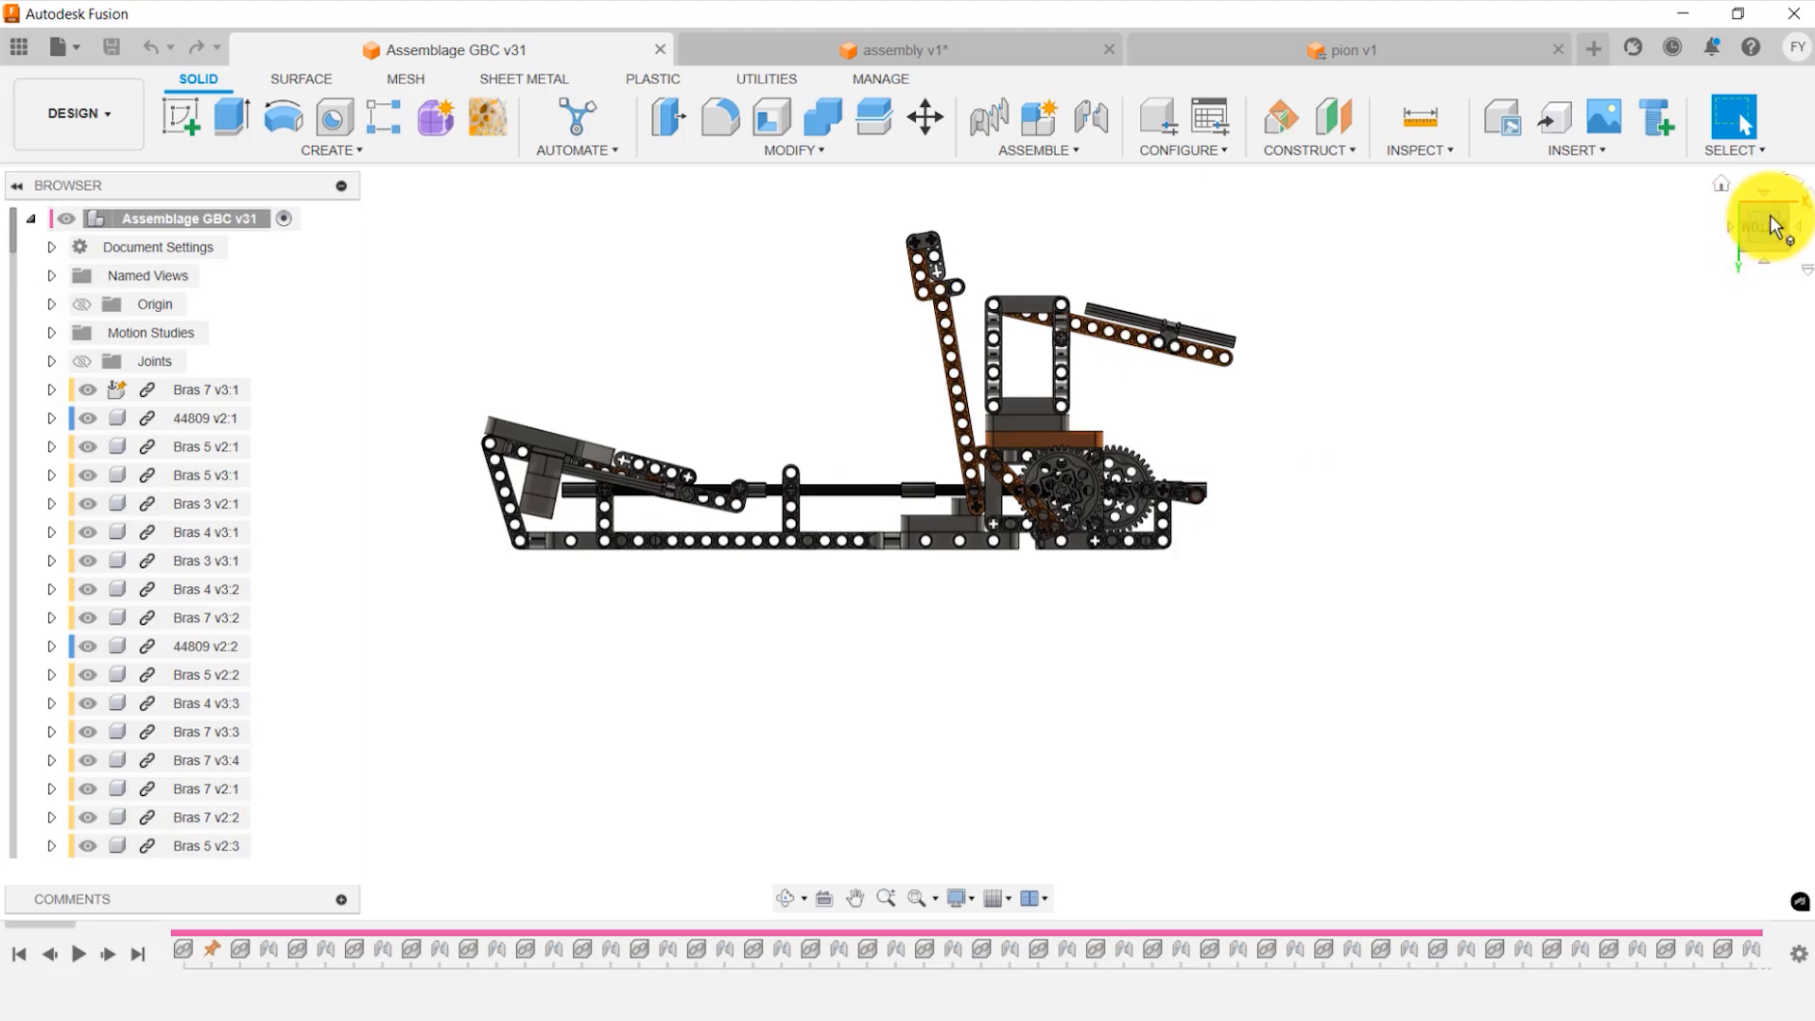
mouse_move(1773, 213)
left_mouse_down()
mouse_move(1743, 251)
mouse_move(1743, 223)
mouse_move(1792, 213)
mouse_move(1782, 236)
mouse_move(1729, 238)
mouse_move(1767, 243)
left_mouse_up()
left_click(1767, 238)
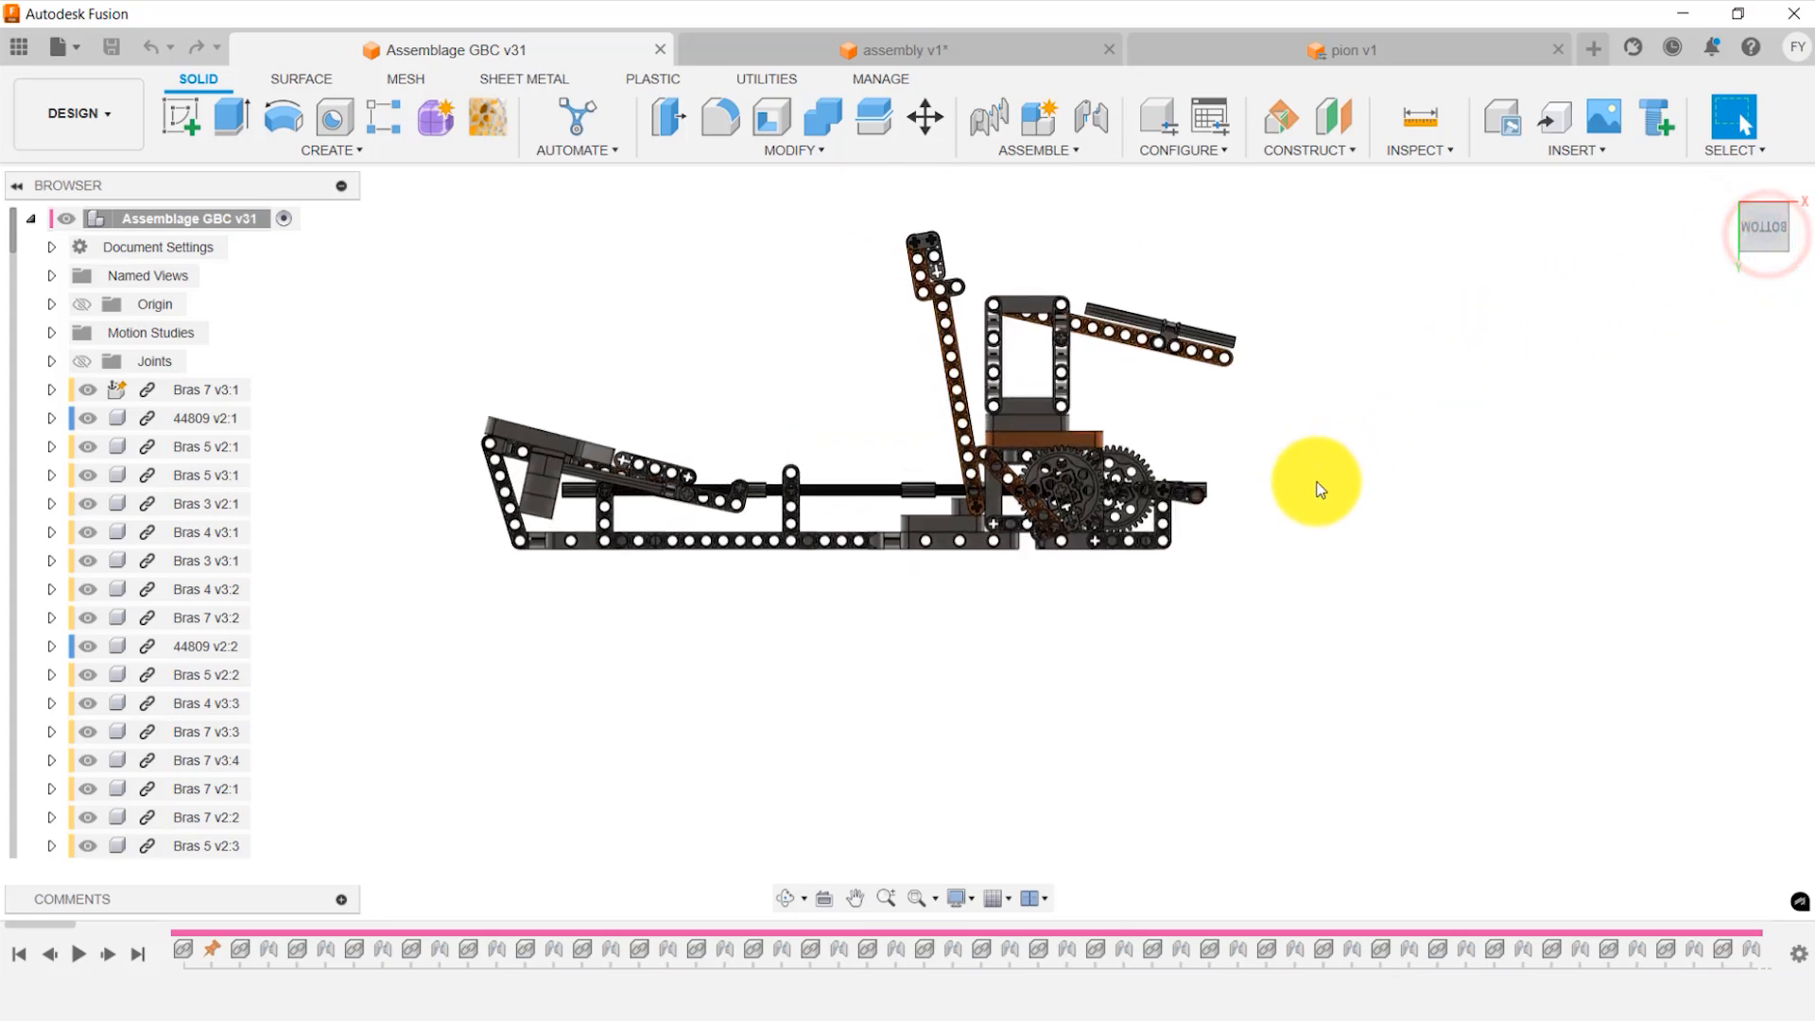